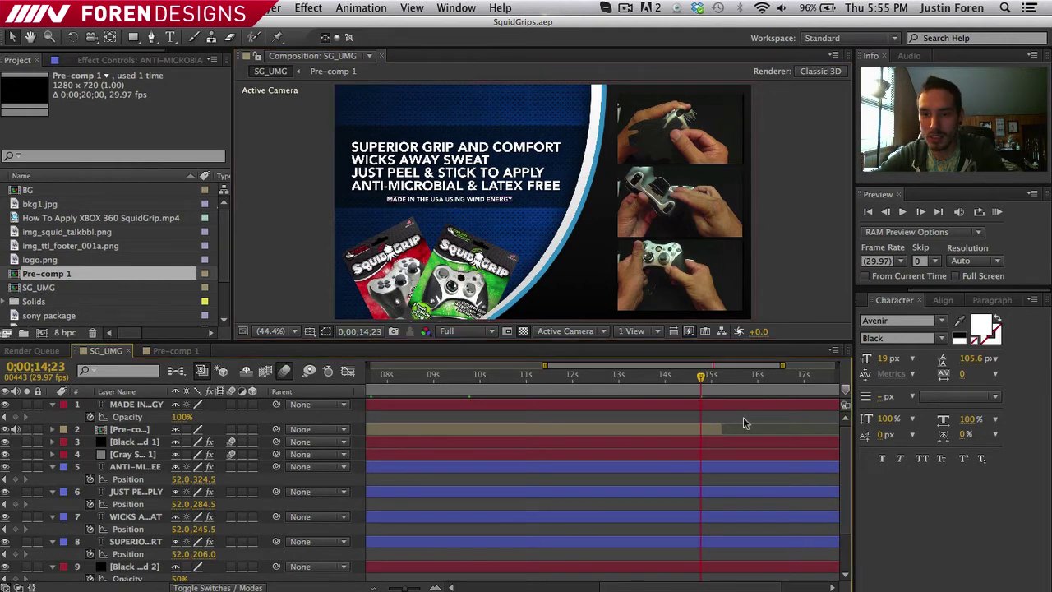
# Step: Preview the comp around 16-18 seconds, then select the Black Solid 1 and Gray Solid 1 layers
pyautogui.hscroll(3, 743, 422)
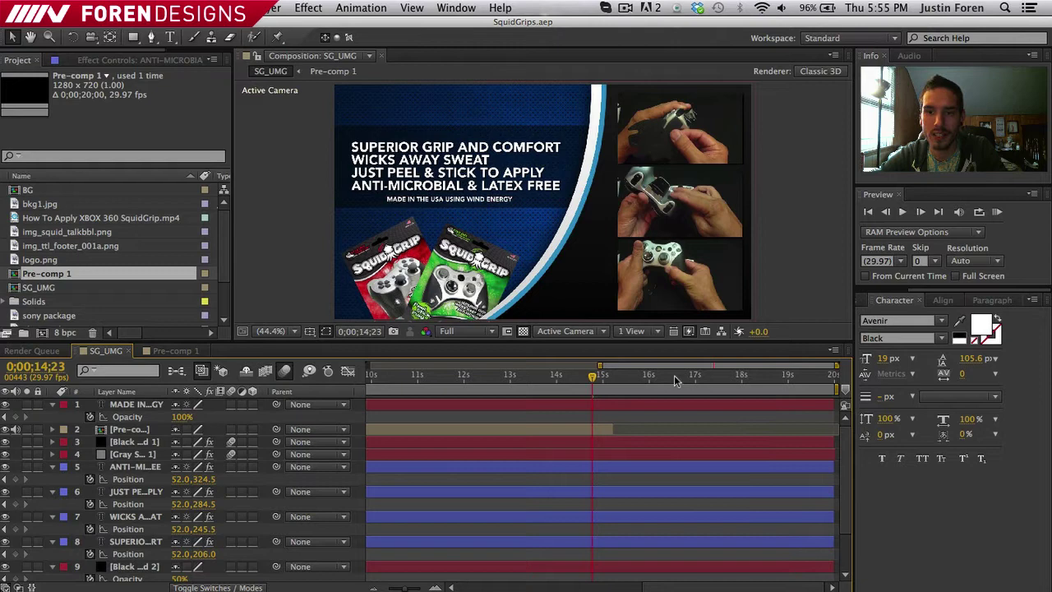
pyautogui.moveTo(676, 378); pyautogui.dragTo(720, 375)
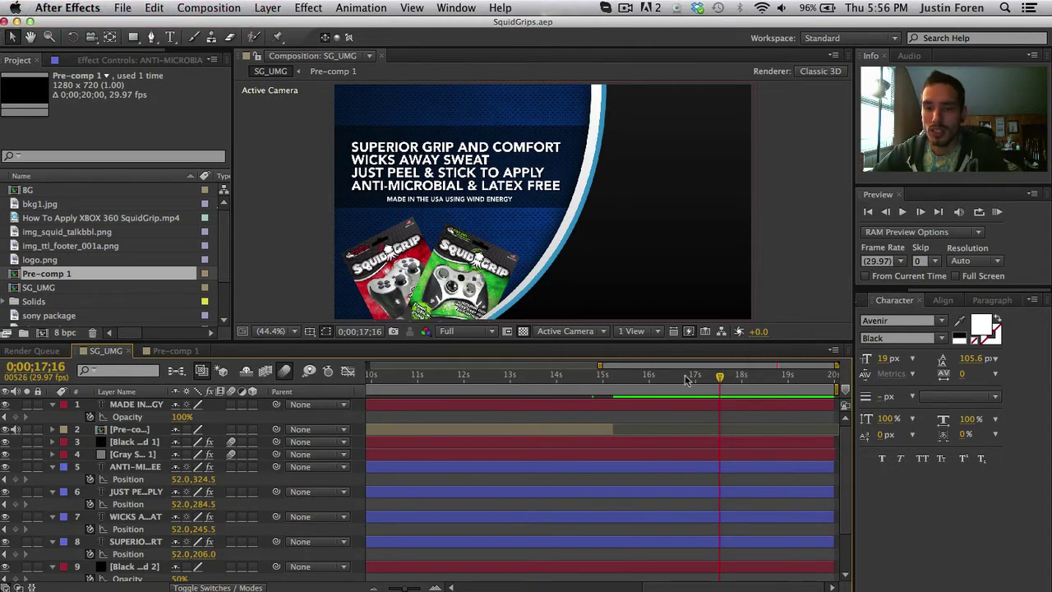
pyautogui.click(685, 376)
pyautogui.moveTo(686, 377); pyautogui.dragTo(590, 375)
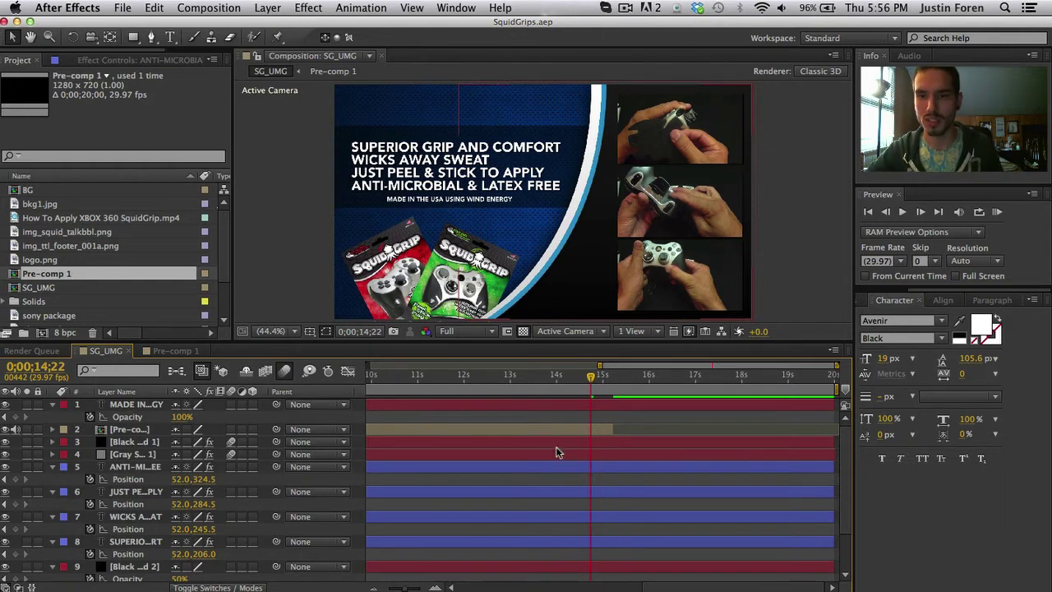
pyautogui.click(557, 453)
pyautogui.click(559, 442)
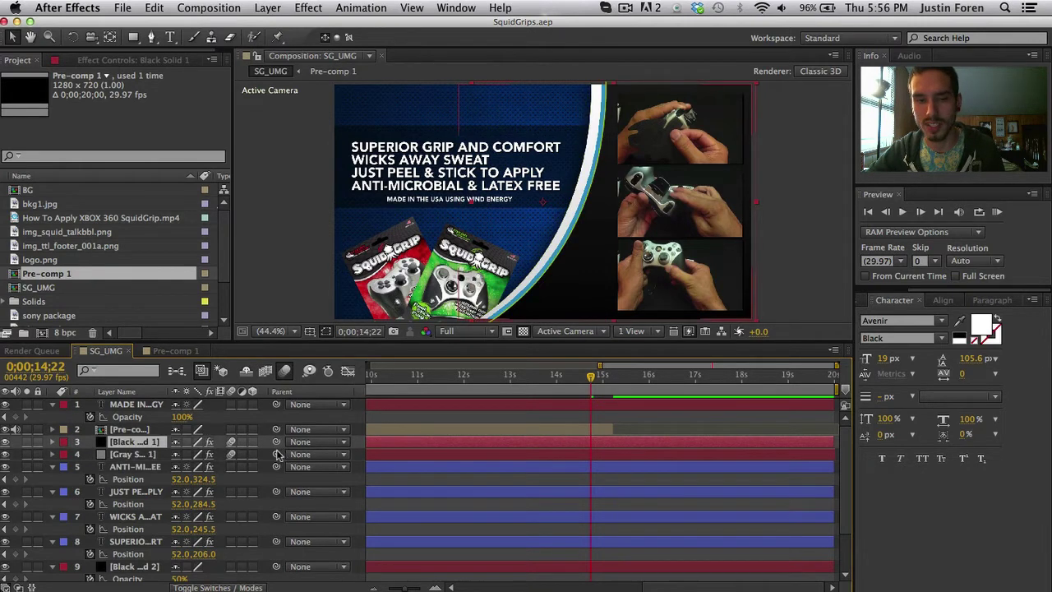
pyautogui.click(158, 456)
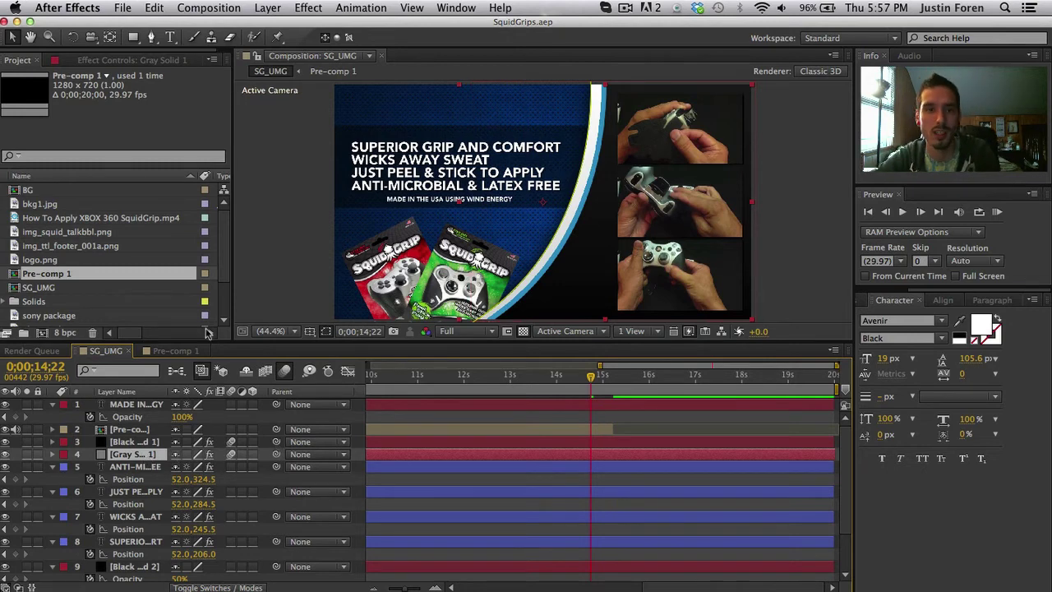
# Step: Add a Null 1 layer and parent Pre-comp 1 and both solids to it
pyautogui.click(269, 9)
pyautogui.moveTo(416, 30)
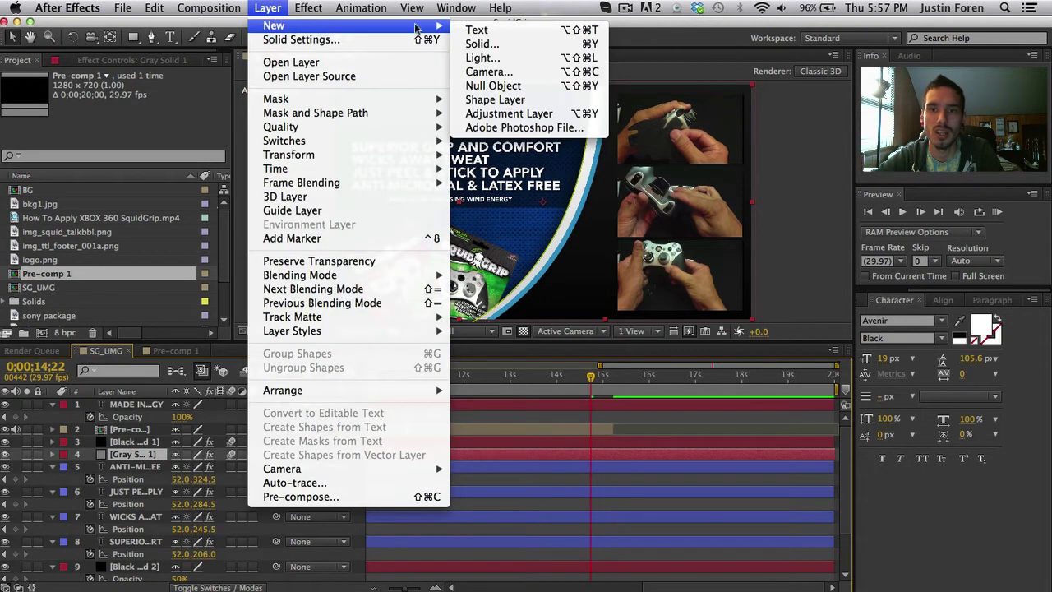
pyautogui.click(493, 85)
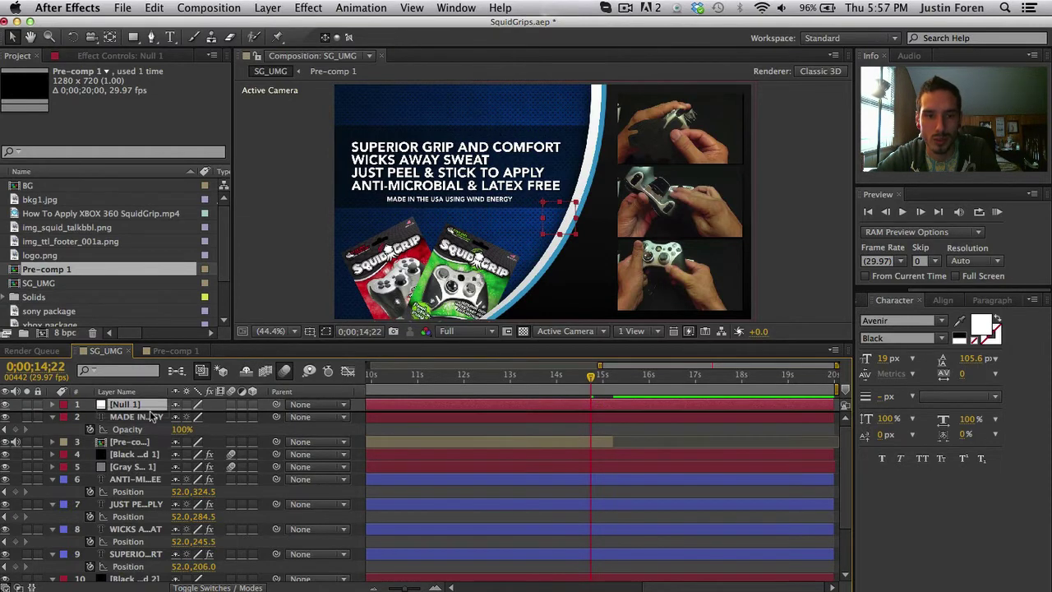
pyautogui.click(148, 443)
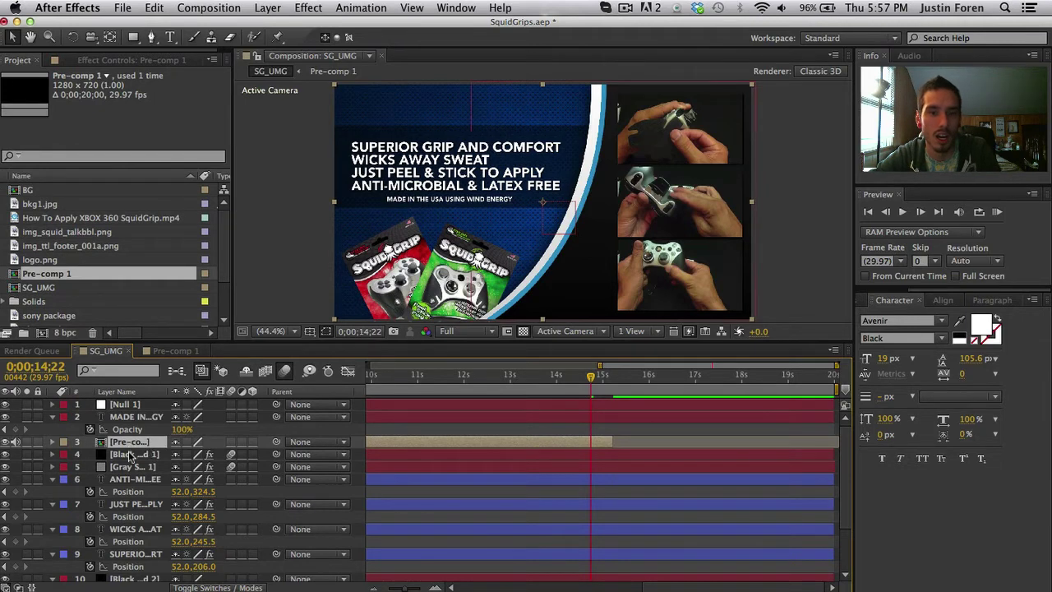
pyautogui.keyDown('shift'); pyautogui.click(129, 455); pyautogui.keyUp('shift')
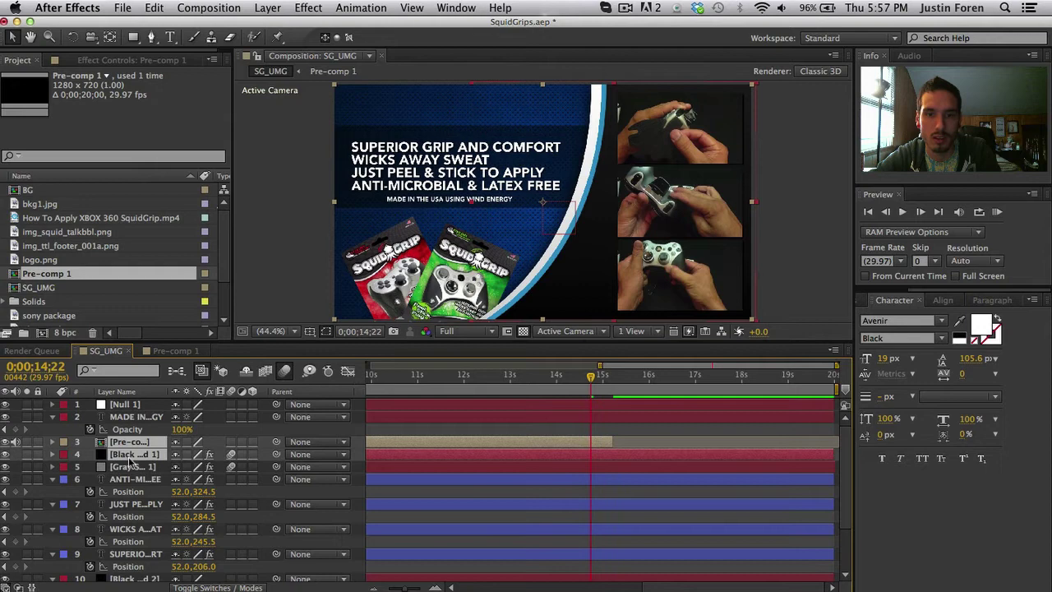
pyautogui.keyDown('shift'); pyautogui.click(131, 467); pyautogui.keyUp('shift')
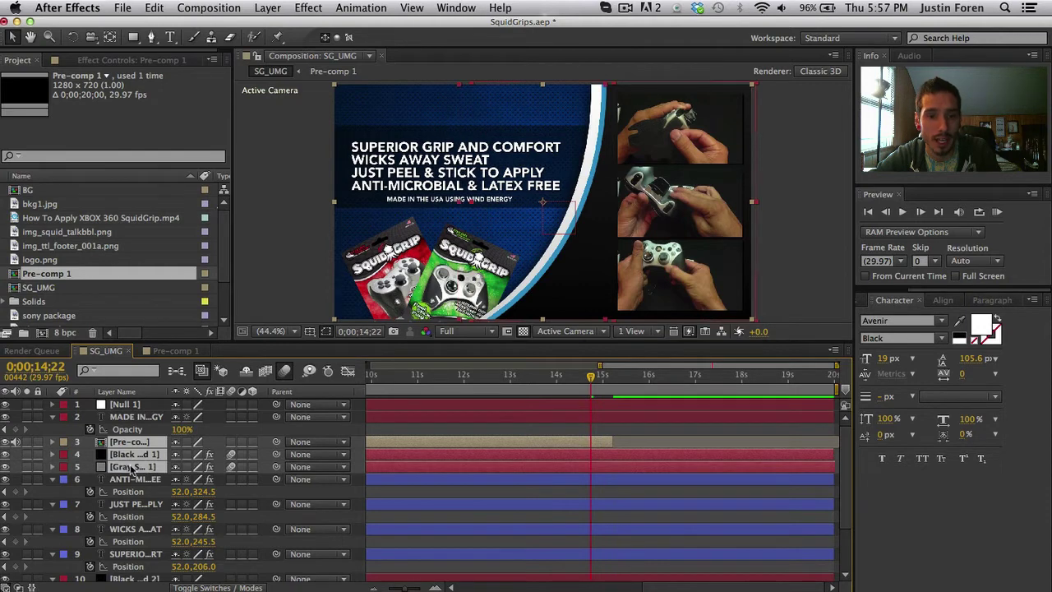
pyautogui.moveTo(277, 444); pyautogui.dragTo(132, 404)
# Step: Show Null 1's Position property with the current time at 15;06
pyautogui.click(132, 405)
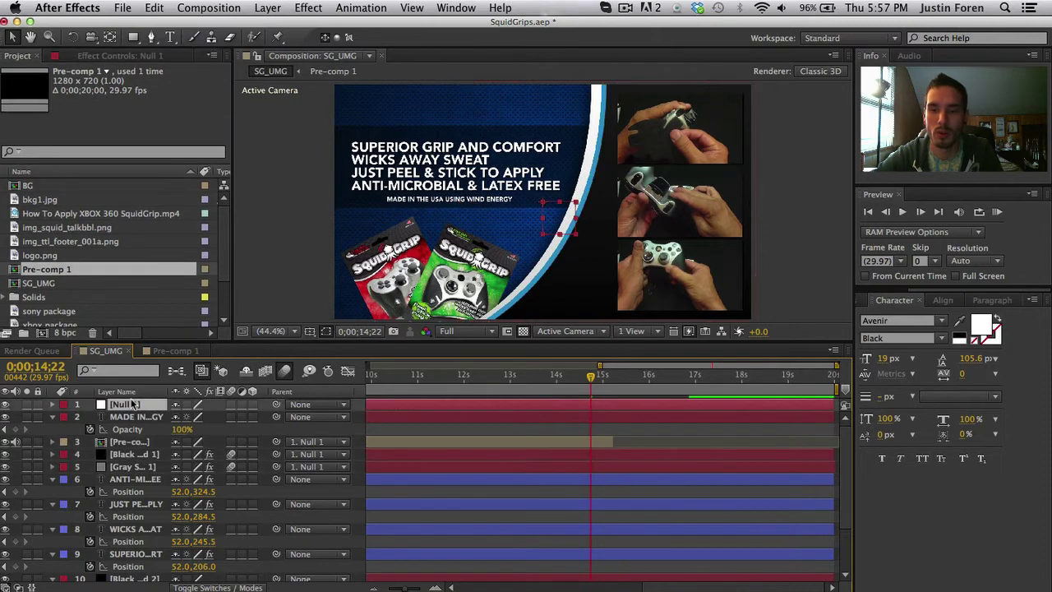
pyautogui.press('p')
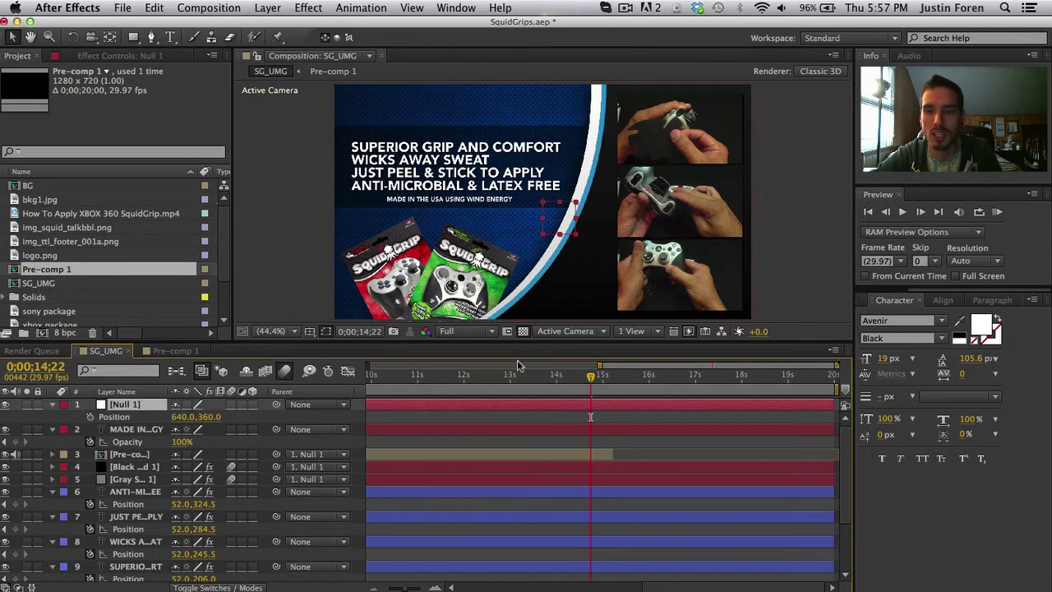
pyautogui.click(613, 375)
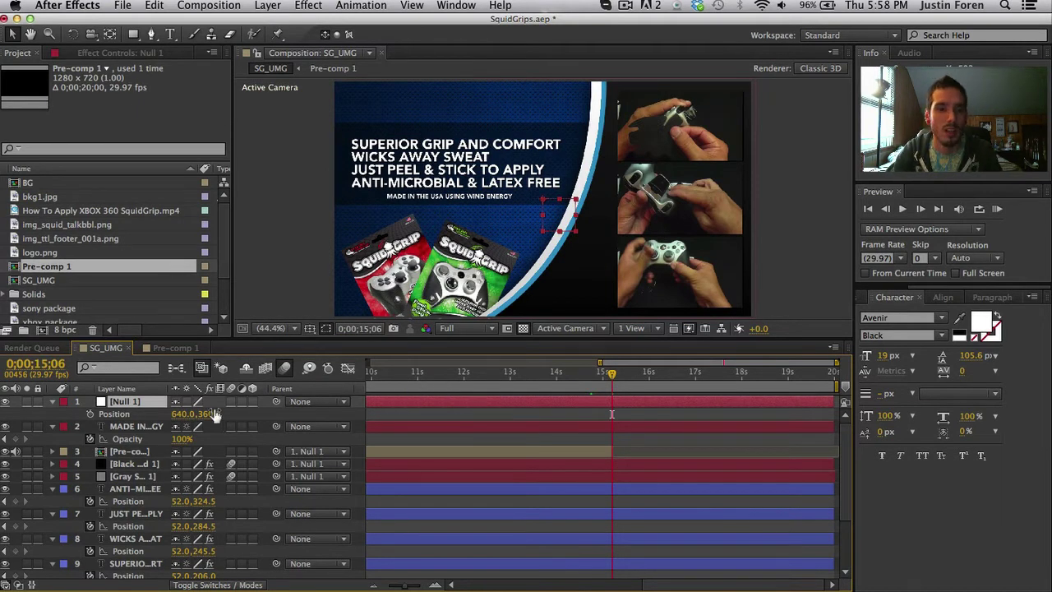
# Step: Keyframe Null 1's Position slightly before 15;06 and extend Pre-comp 1's out point later
pyautogui.click(92, 413)
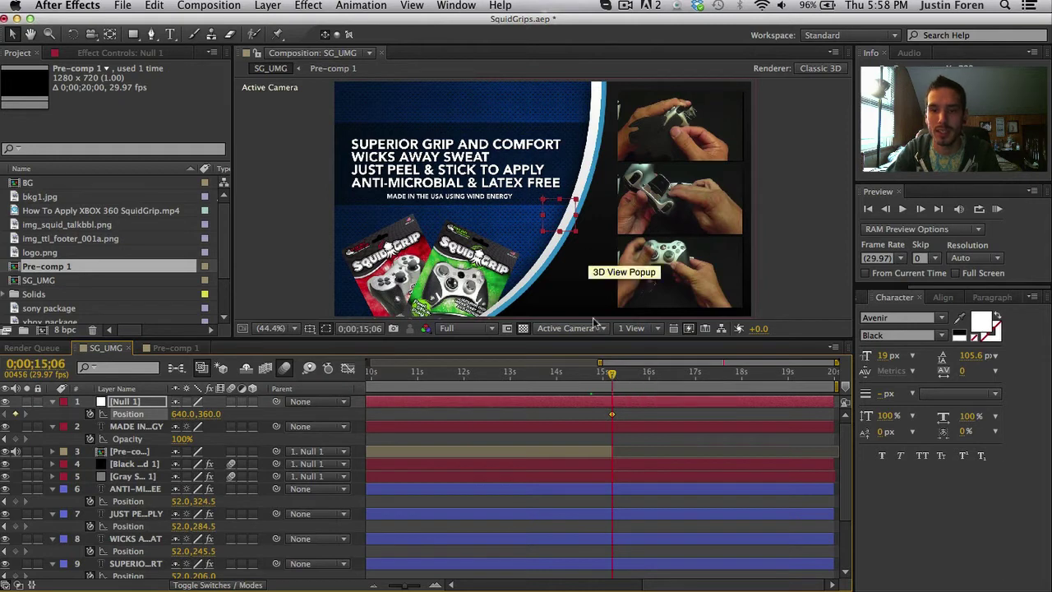
pyautogui.moveTo(613, 415); pyautogui.dragTo(592, 415)
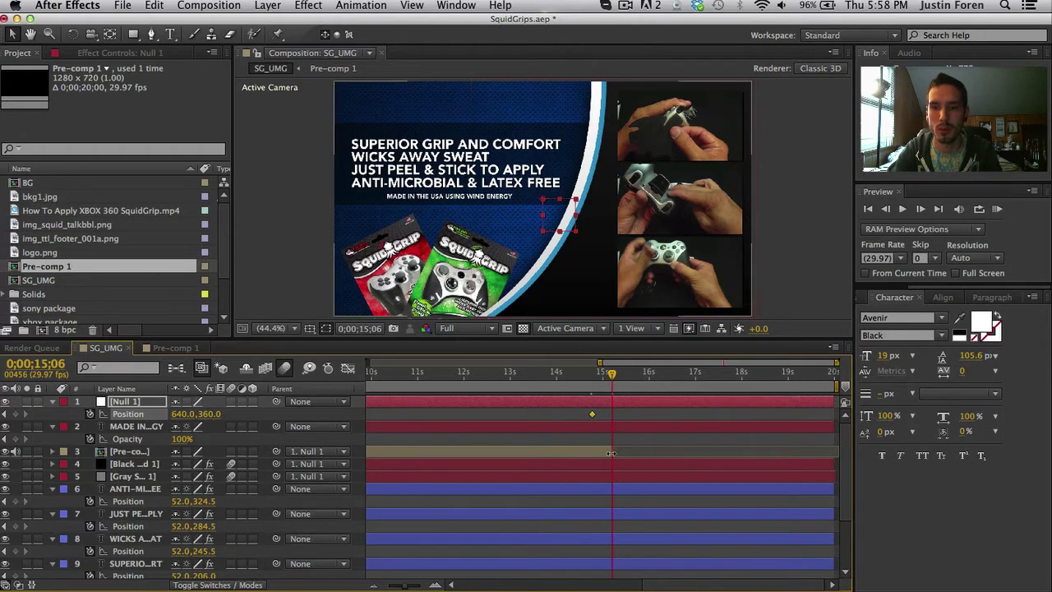
pyautogui.moveTo(610, 453); pyautogui.dragTo(650, 453)
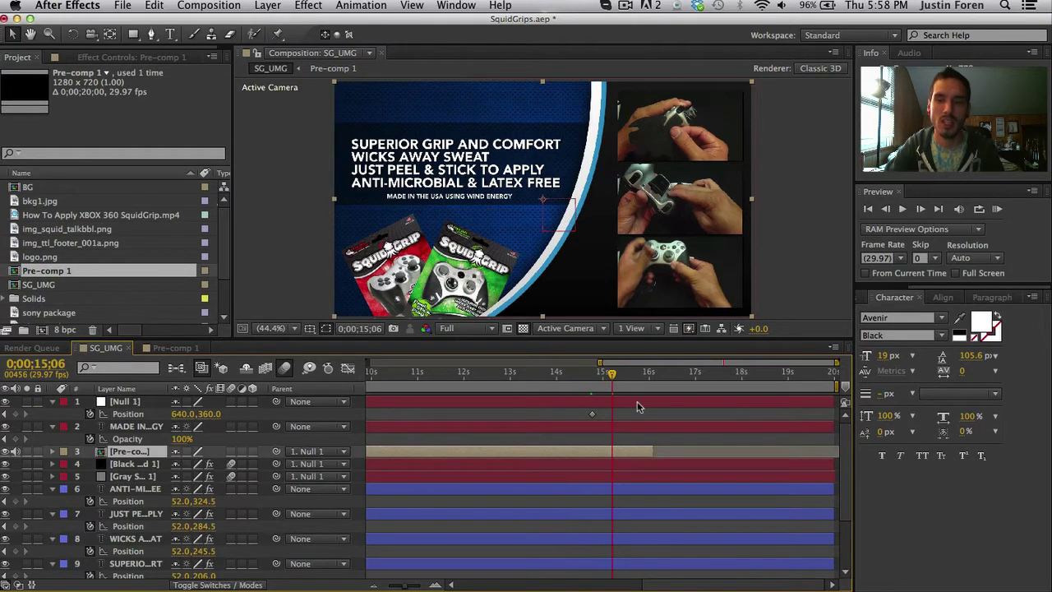
# Step: At 15;17, slide Null 1 right to x 1567 to push the footage panels off screen
pyautogui.moveTo(627, 377); pyautogui.dragTo(630, 376)
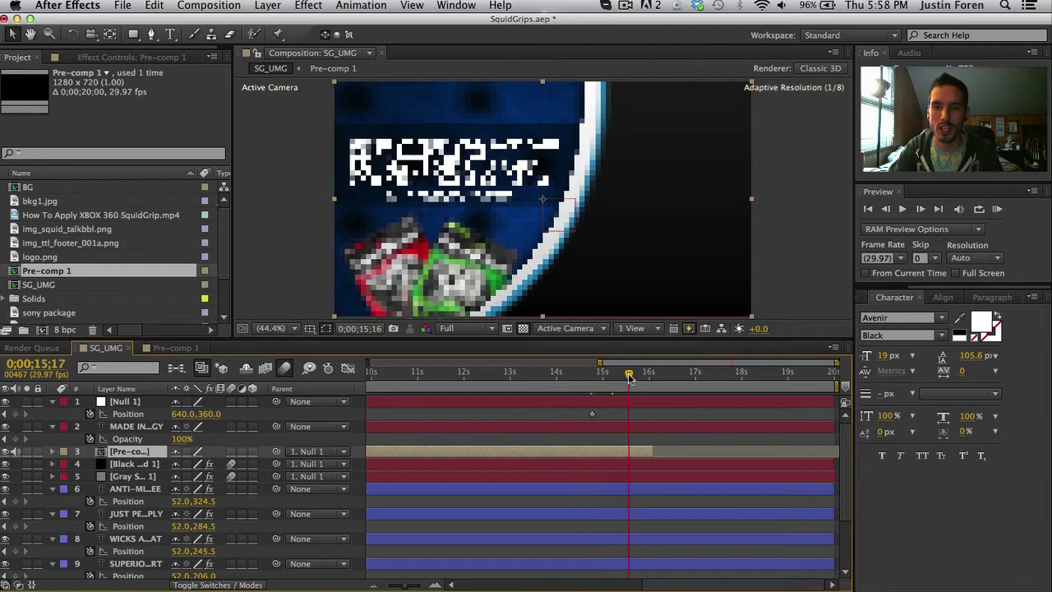
pyautogui.click(614, 402)
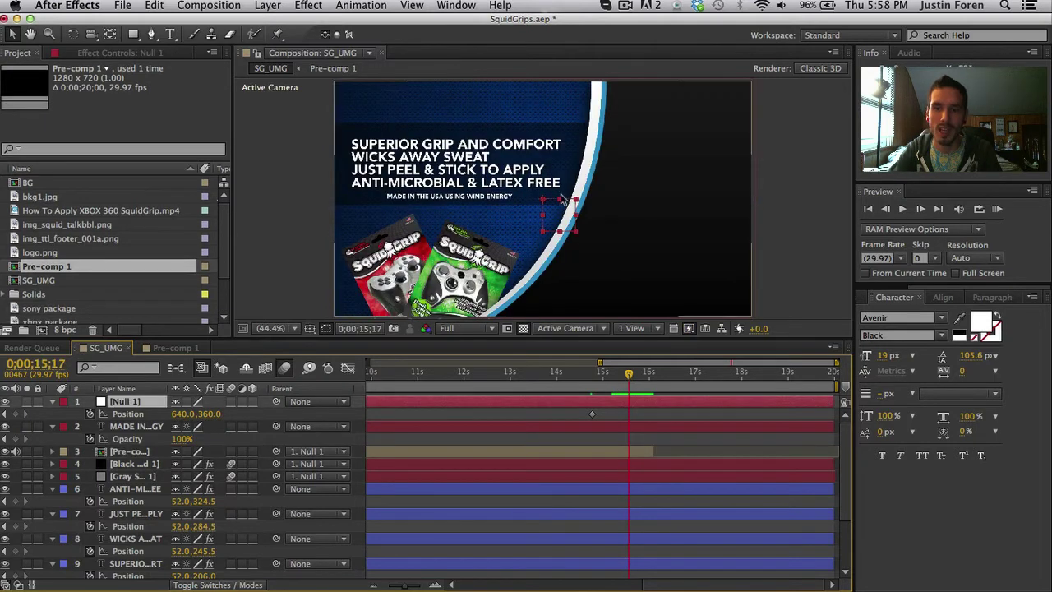
pyautogui.moveTo(562, 199); pyautogui.dragTo(881, 205)
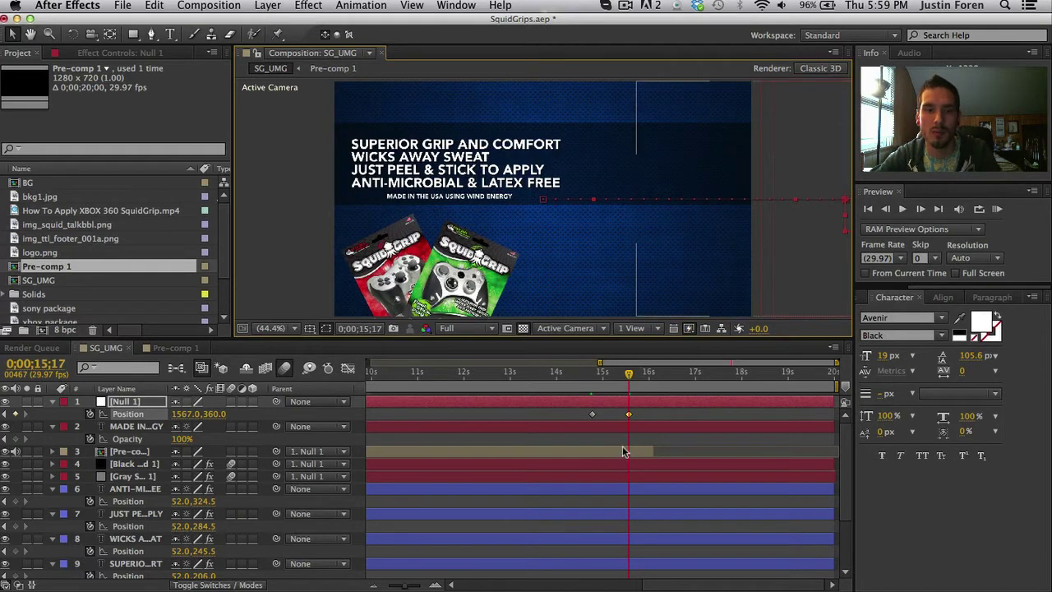
pyautogui.moveTo(629, 375); pyautogui.dragTo(646, 361)
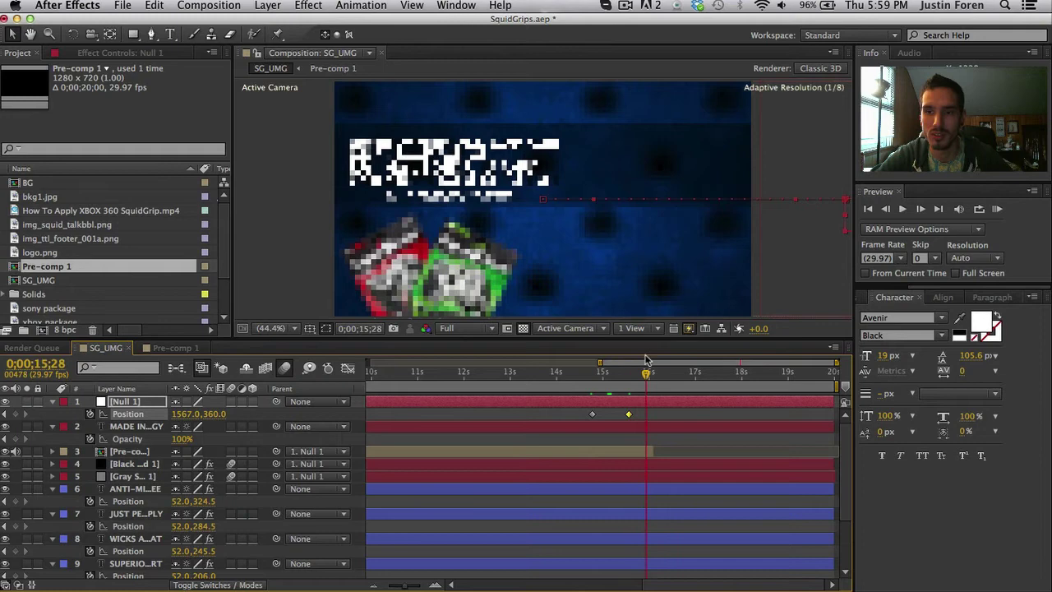
pyautogui.click(684, 415)
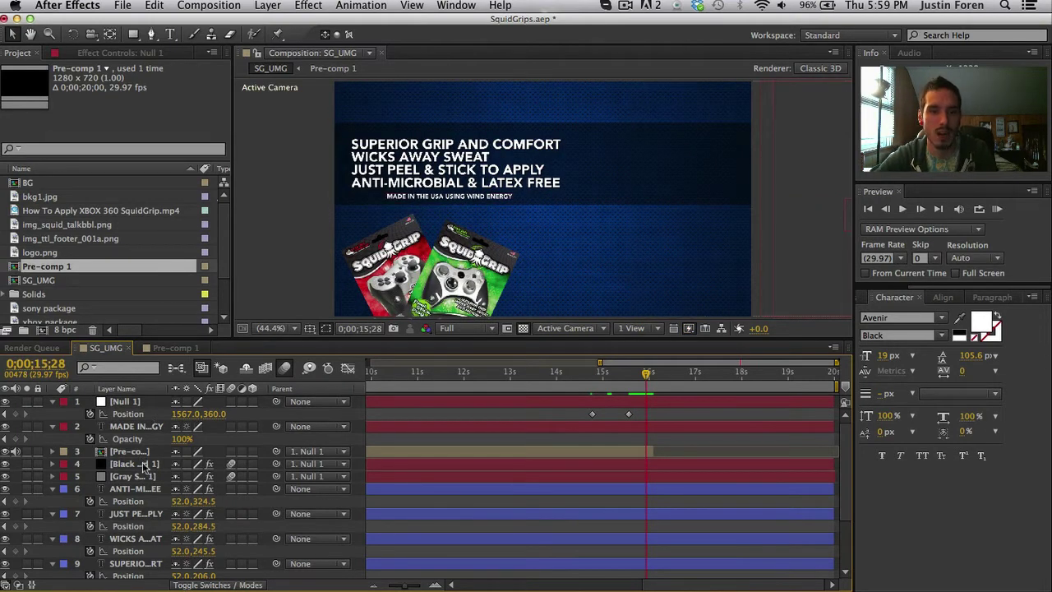
# Step: Move the MADE IN THE USA layer below the gray solid; undo a trial parenting to the black band
pyautogui.scroll(-2, 143, 467)
pyautogui.scroll(-1, 143, 469)
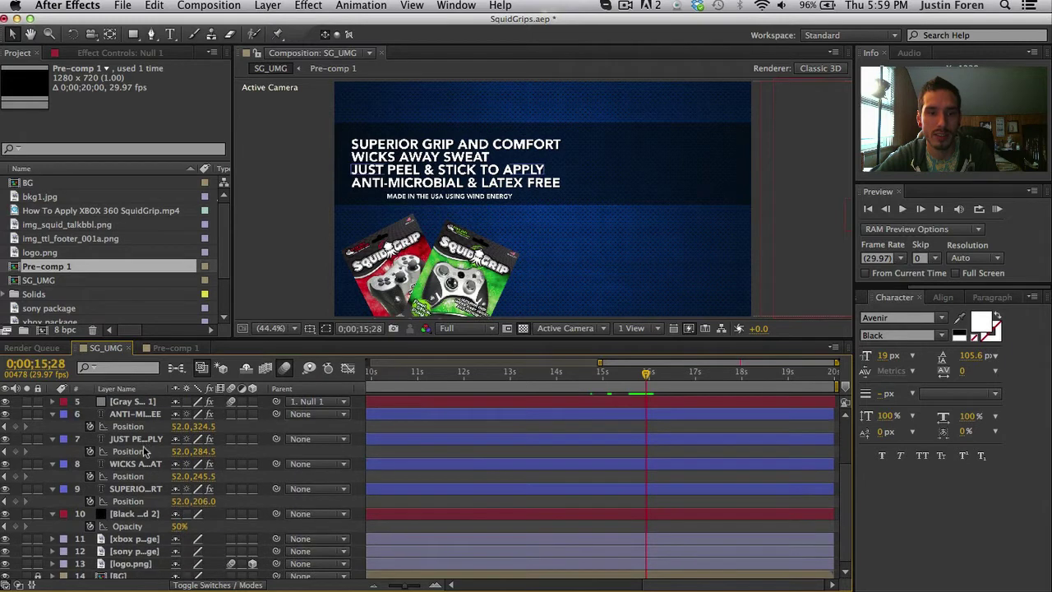
pyautogui.click(144, 444)
pyautogui.scroll(3, 144, 441)
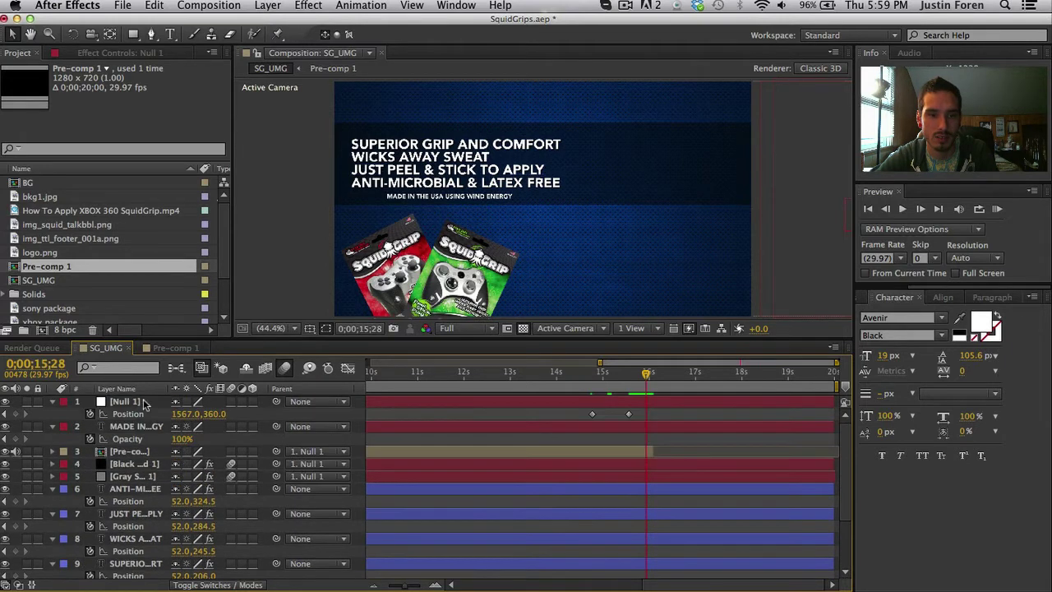
pyautogui.moveTo(142, 426); pyautogui.dragTo(145, 488)
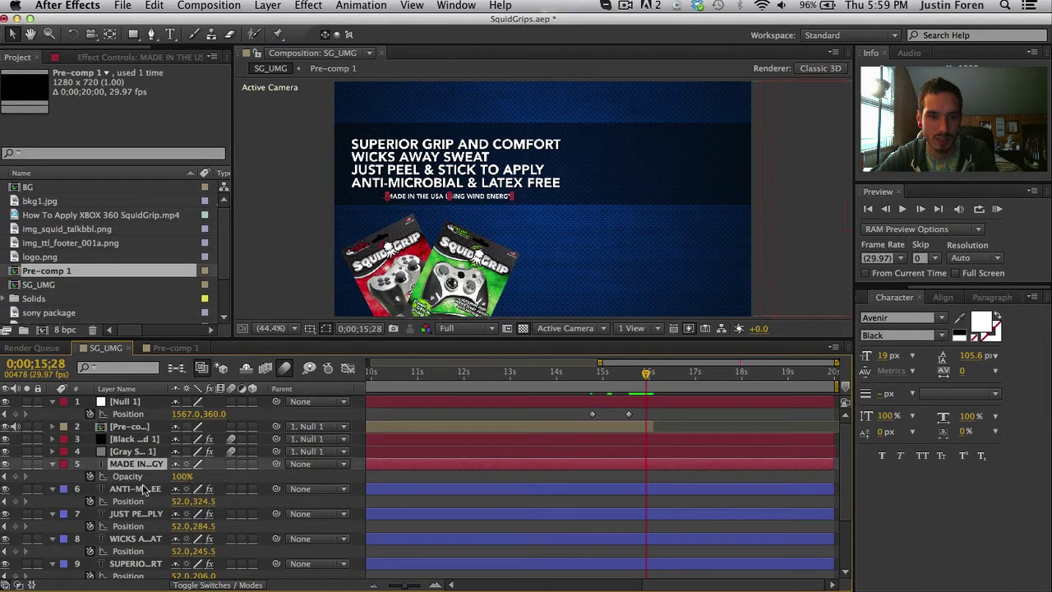
pyautogui.scroll(-3, 141, 502)
pyautogui.keyDown('shift'); pyautogui.click(144, 485); pyautogui.keyUp('shift')
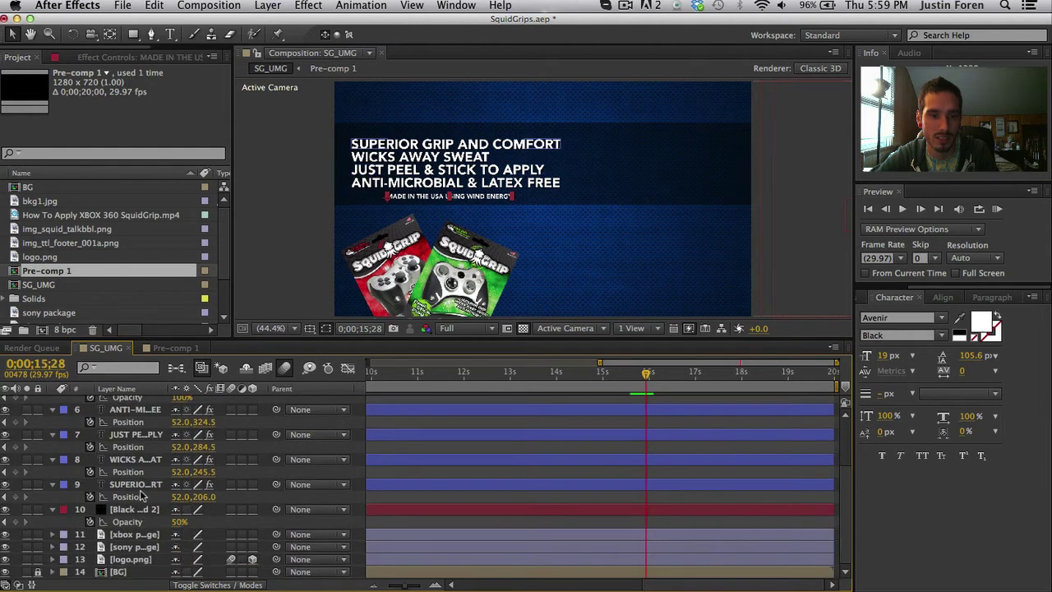
pyautogui.moveTo(277, 485); pyautogui.dragTo(276, 511)
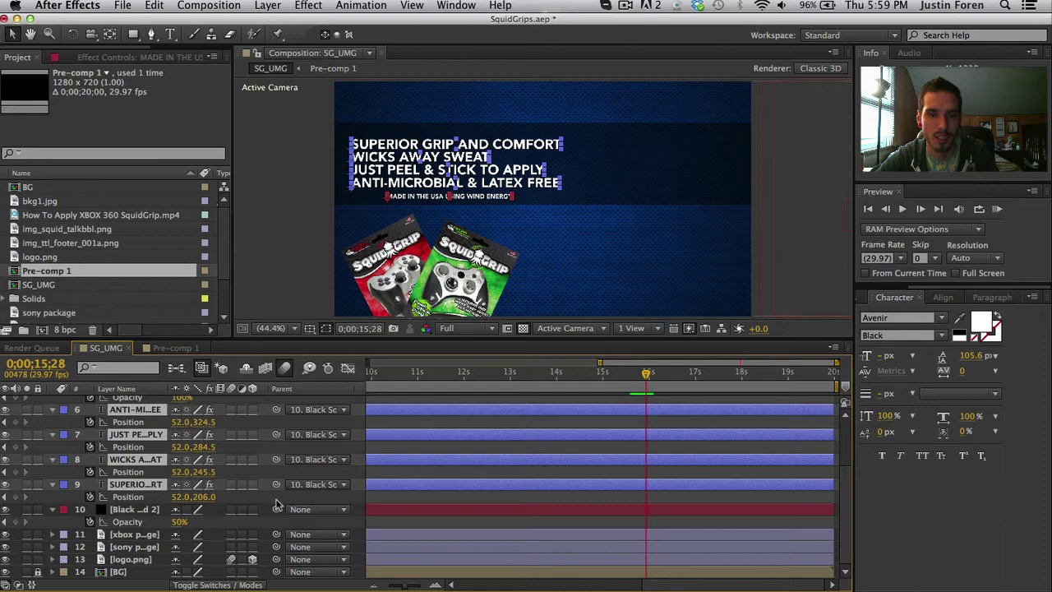
pyautogui.press('super+z')
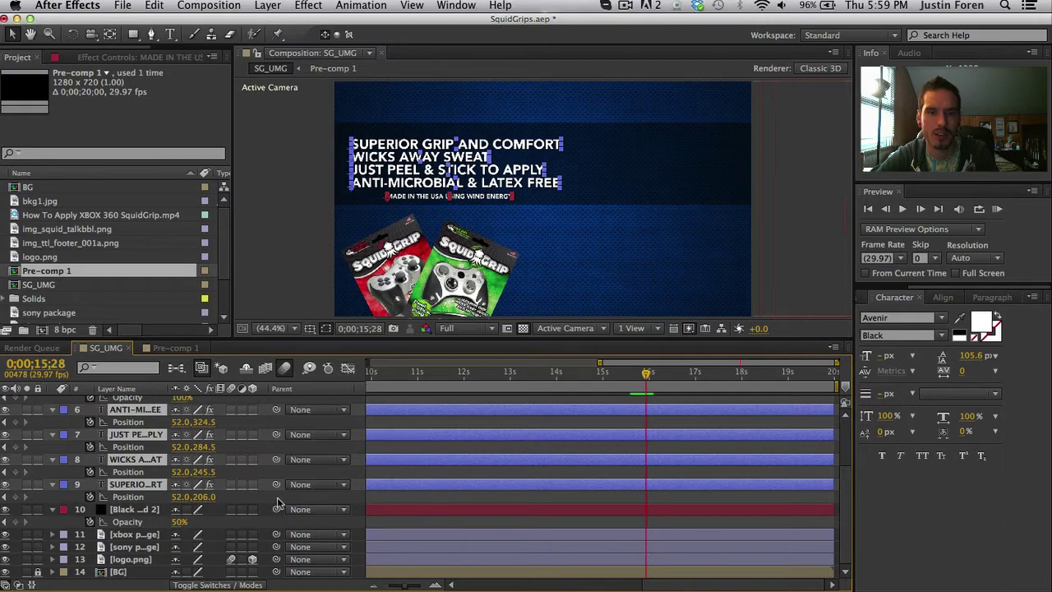
# Step: Add a Null 2 layer and parent the text layers through the black band to it
pyautogui.click(267, 6)
pyautogui.moveTo(274, 23)
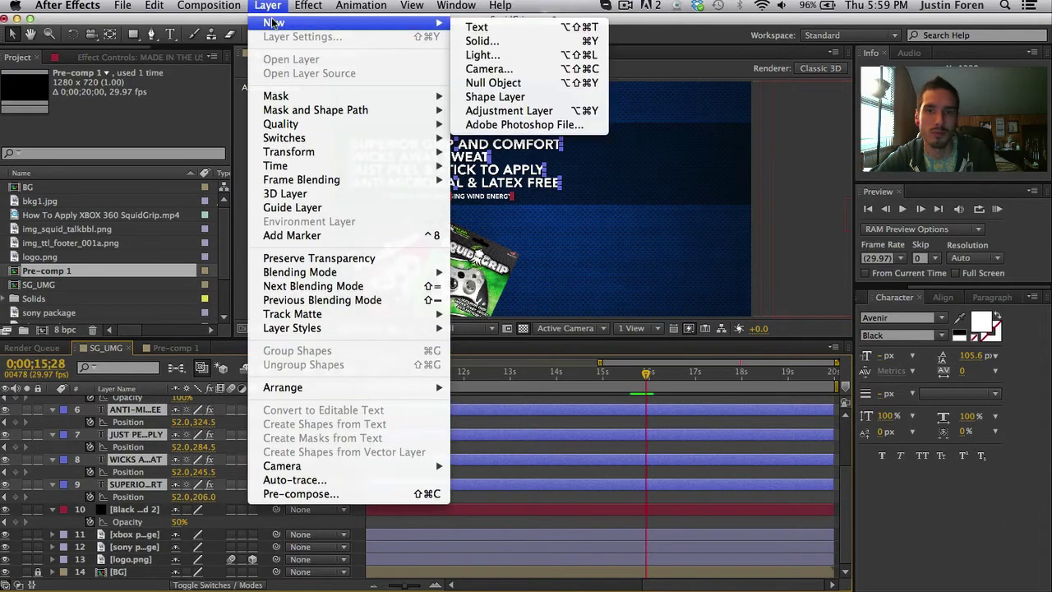
pyautogui.click(493, 82)
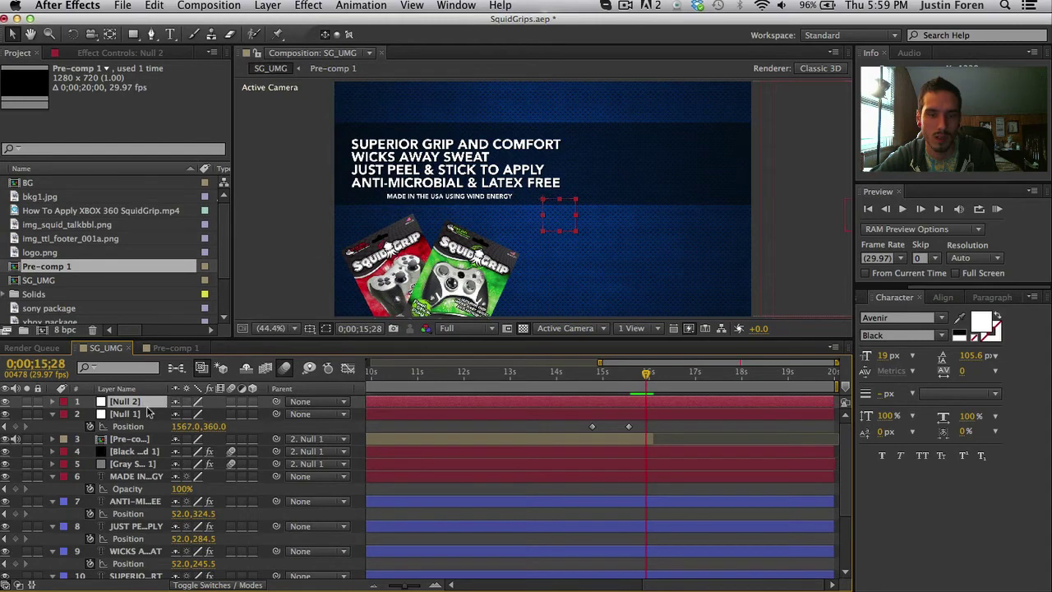
pyautogui.click(152, 476)
pyautogui.scroll(-4, 152, 485)
pyautogui.keyDown('shift'); pyautogui.click(150, 513); pyautogui.keyUp('shift')
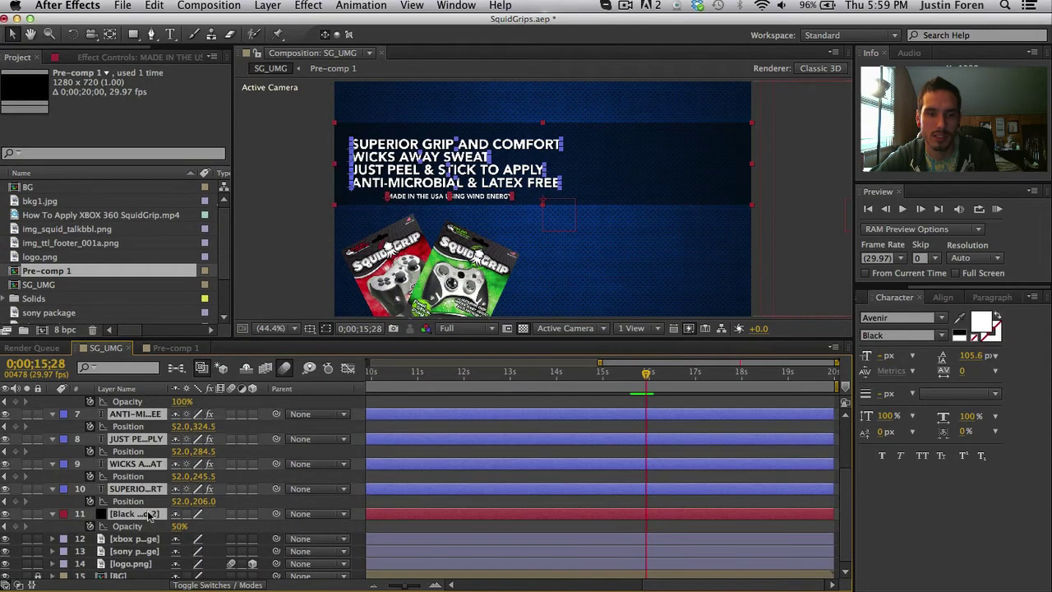
pyautogui.scroll(4, 149, 514)
pyautogui.moveTo(275, 481); pyautogui.dragTo(278, 402)
# Step: Set Null 2's starting Position keyframe at 15;28 and parent the xbox and sony packages to it
pyautogui.click(151, 402)
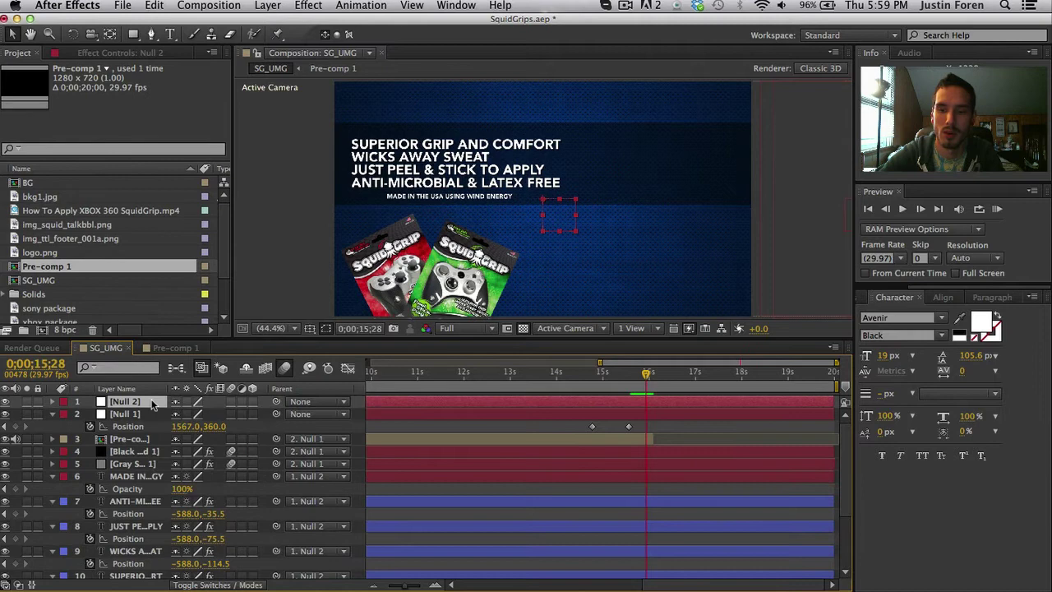
pyautogui.press('p')
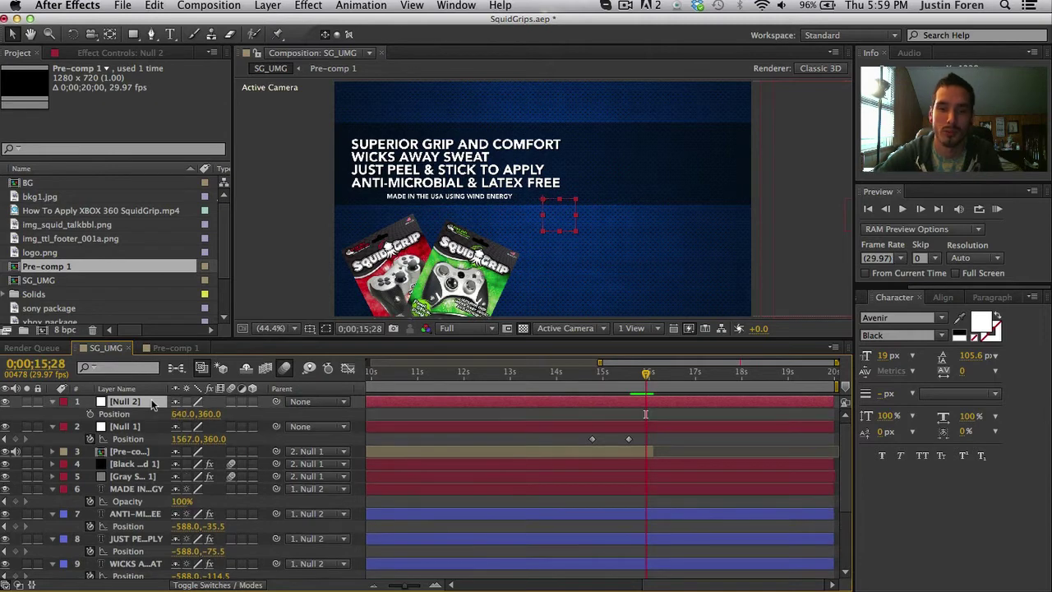
pyautogui.click(88, 412)
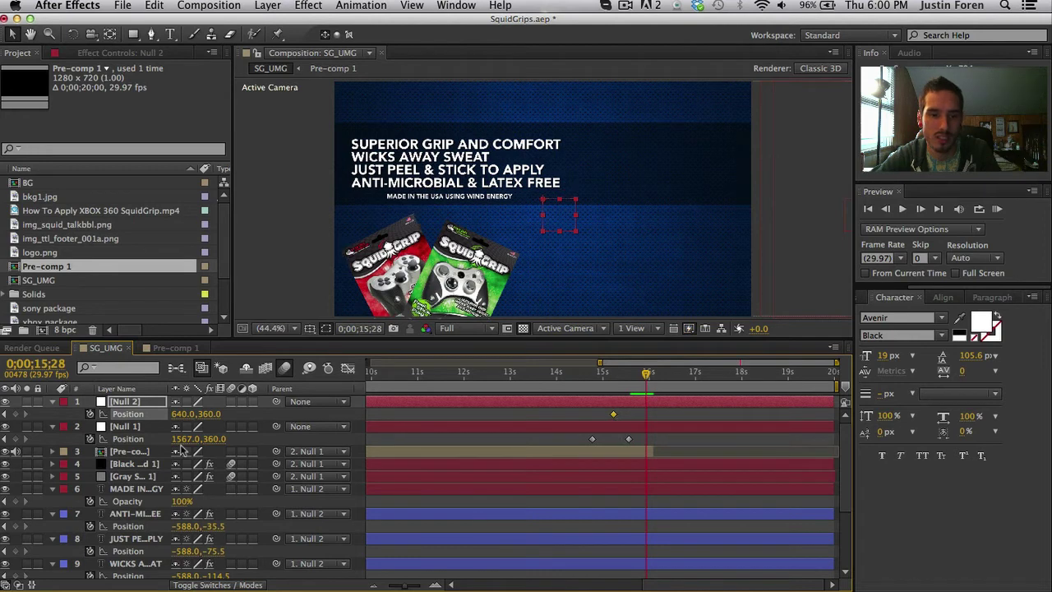
pyautogui.scroll(-5, 183, 449)
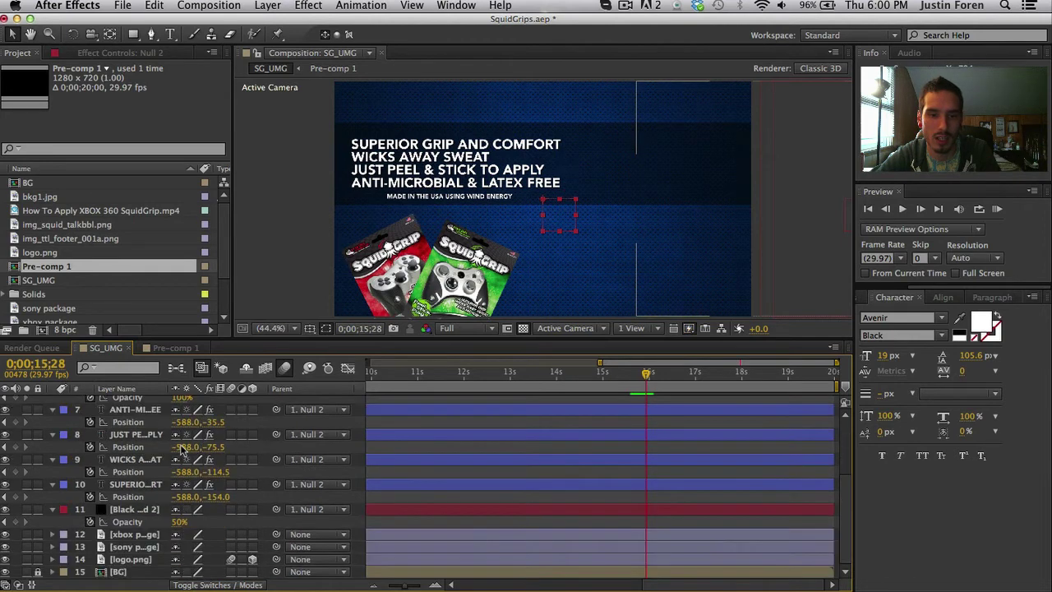
pyautogui.click(146, 559)
pyautogui.click(144, 546)
pyautogui.keyDown('shift'); pyautogui.click(141, 535); pyautogui.keyUp('shift')
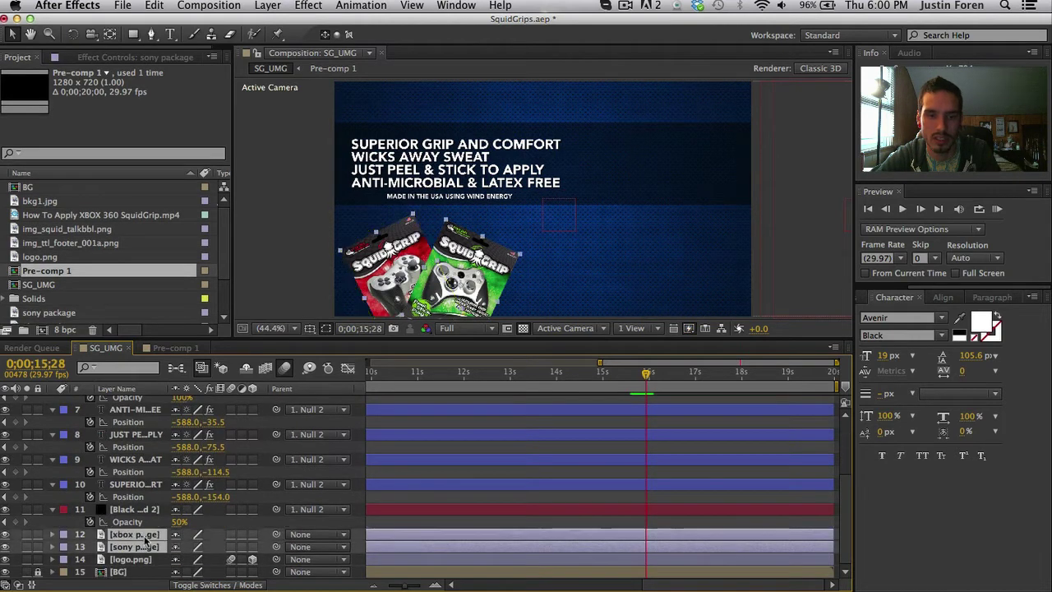
pyautogui.click(294, 538)
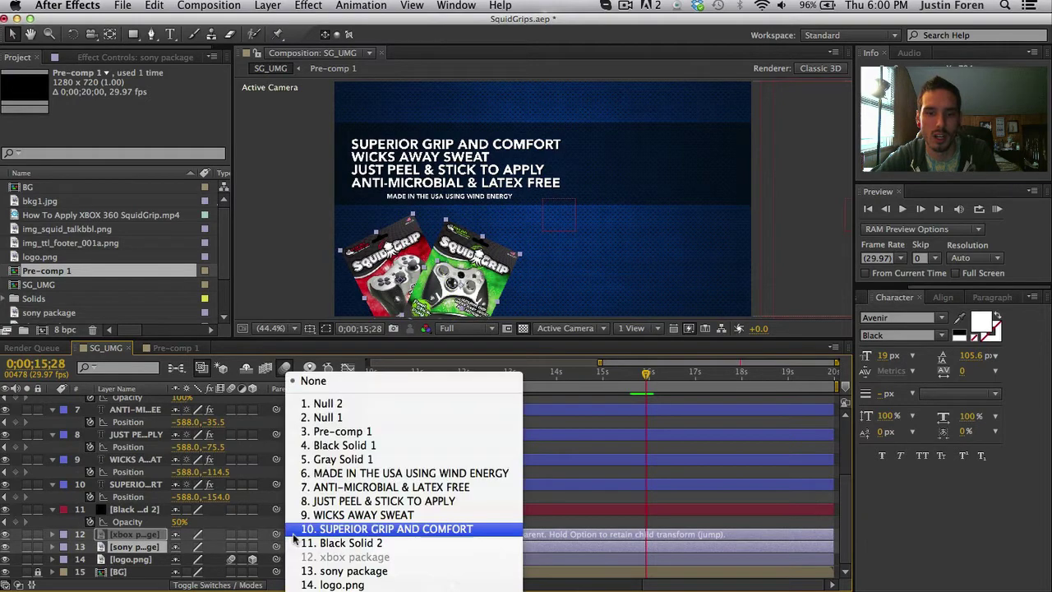
pyautogui.click(353, 407)
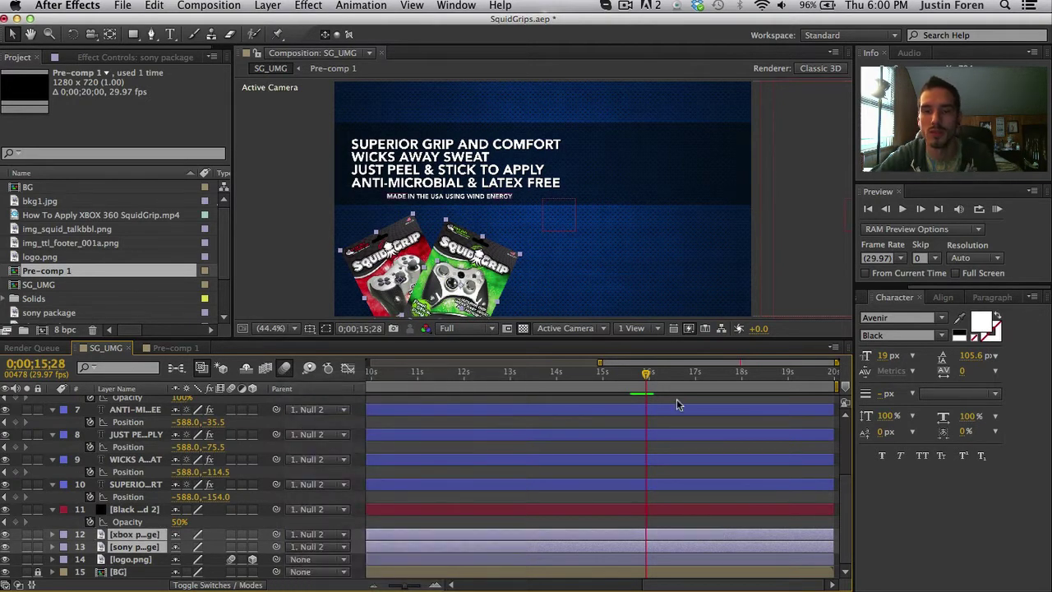
# Step: Drag Null 2 down to y 1019.2 so everything leaves frame, then shift its end keyframe later
pyautogui.scroll(5, 673, 399)
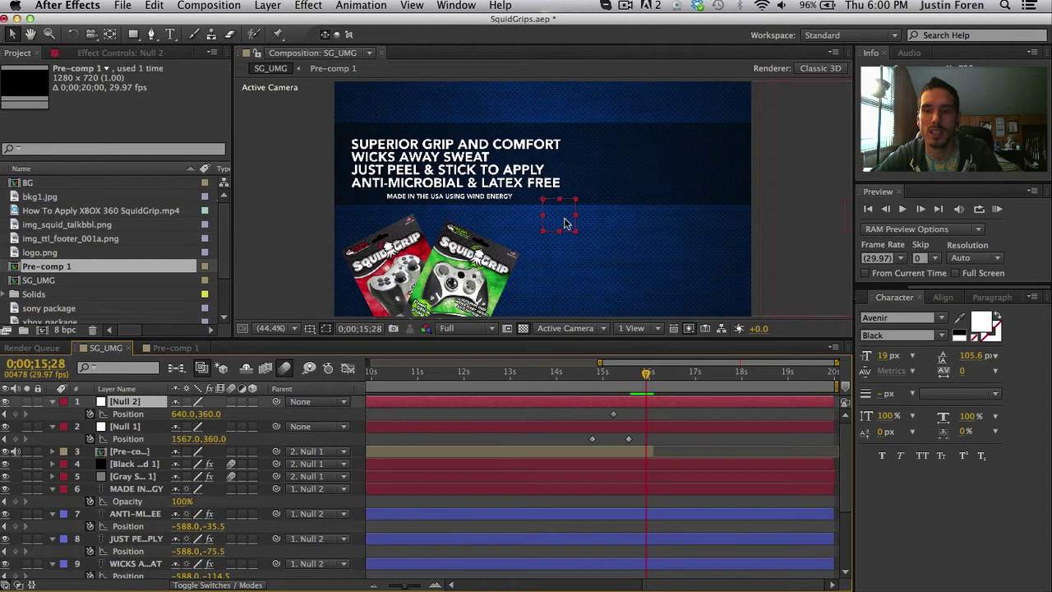
pyautogui.moveTo(556, 216); pyautogui.dragTo(559, 313)
pyautogui.press('space')
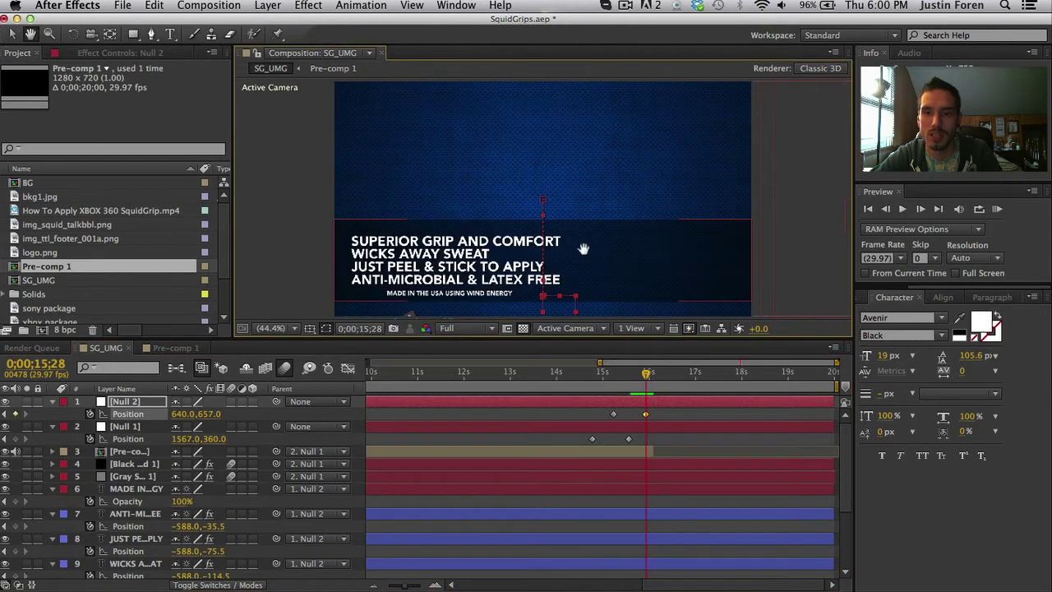
pyautogui.moveTo(582, 245); pyautogui.dragTo(583, 219)
pyautogui.moveTo(564, 270); pyautogui.dragTo(559, 387)
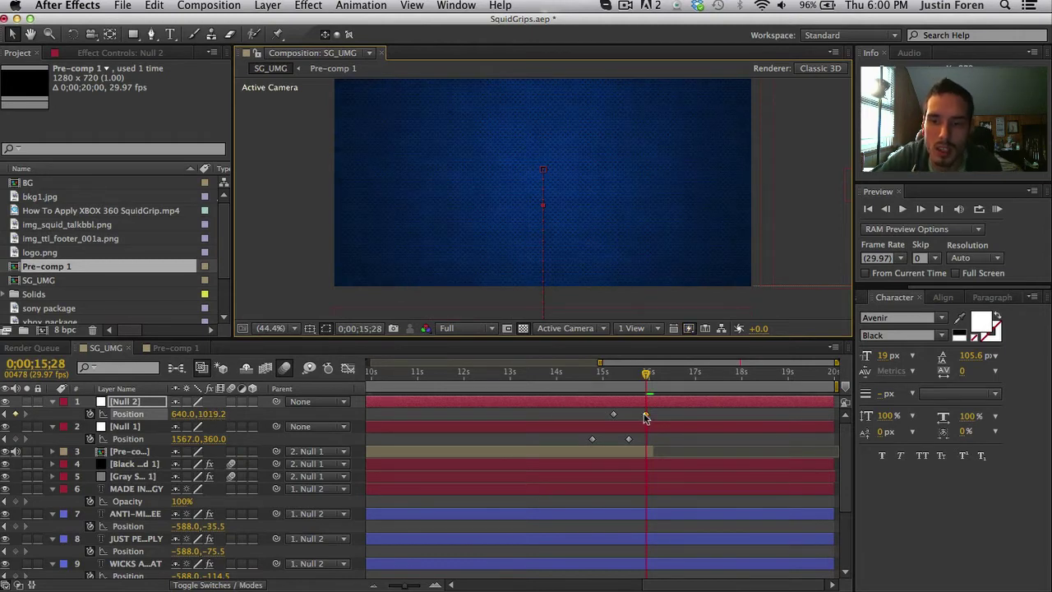
pyautogui.moveTo(645, 417); pyautogui.dragTo(652, 418)
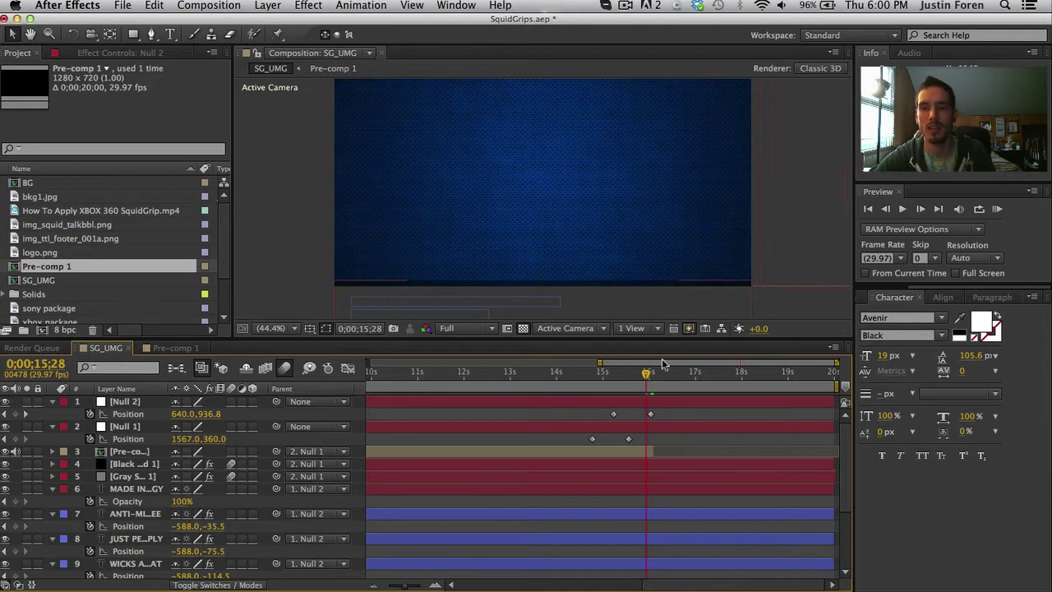
pyautogui.moveTo(663, 364)
pyautogui.mouseDown()
pyautogui.moveTo(567, 371)
pyautogui.moveTo(674, 366)
pyautogui.mouseUp()
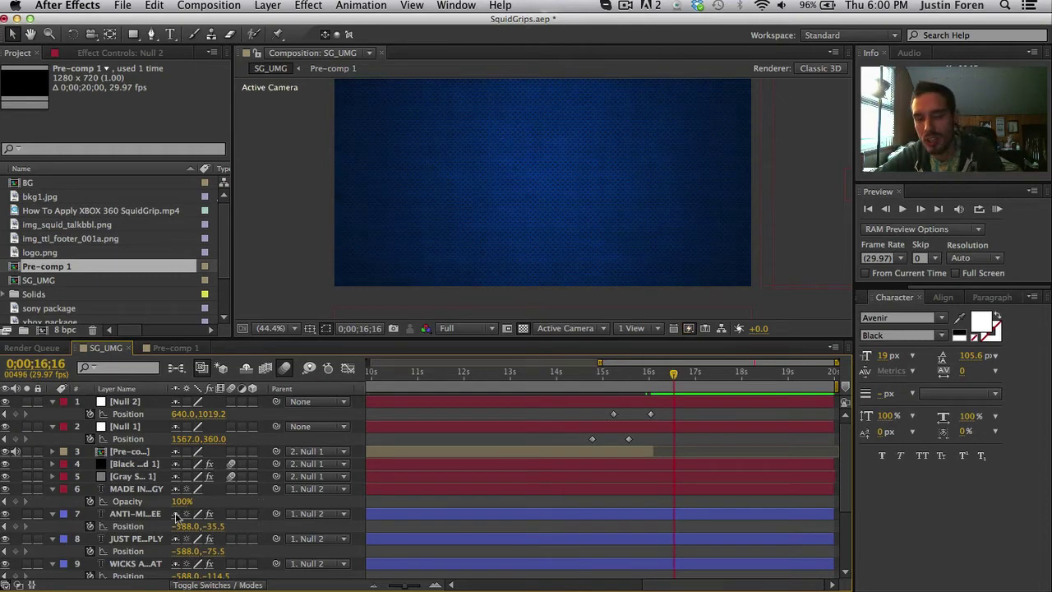
# Step: Trim the exiting layers so they end at 16;16
pyautogui.scroll(-5, 175, 517)
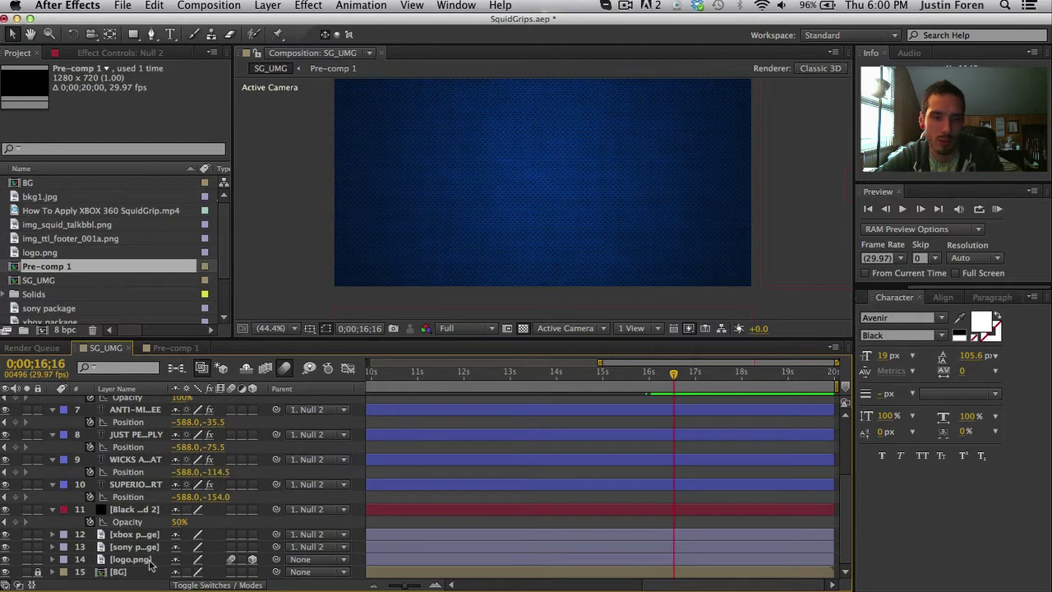
pyautogui.click(148, 560)
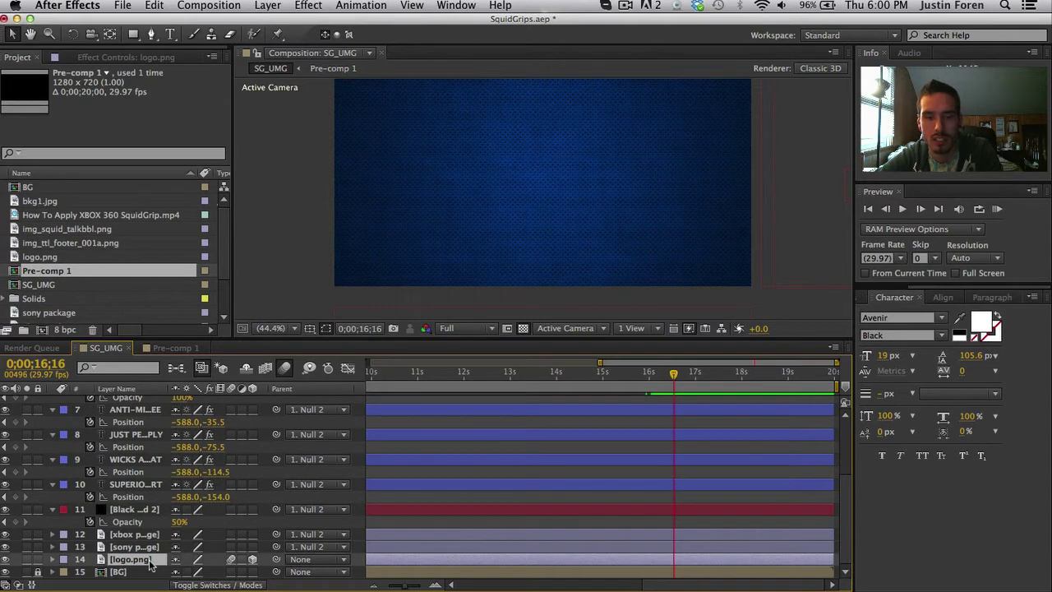
pyautogui.click(151, 510)
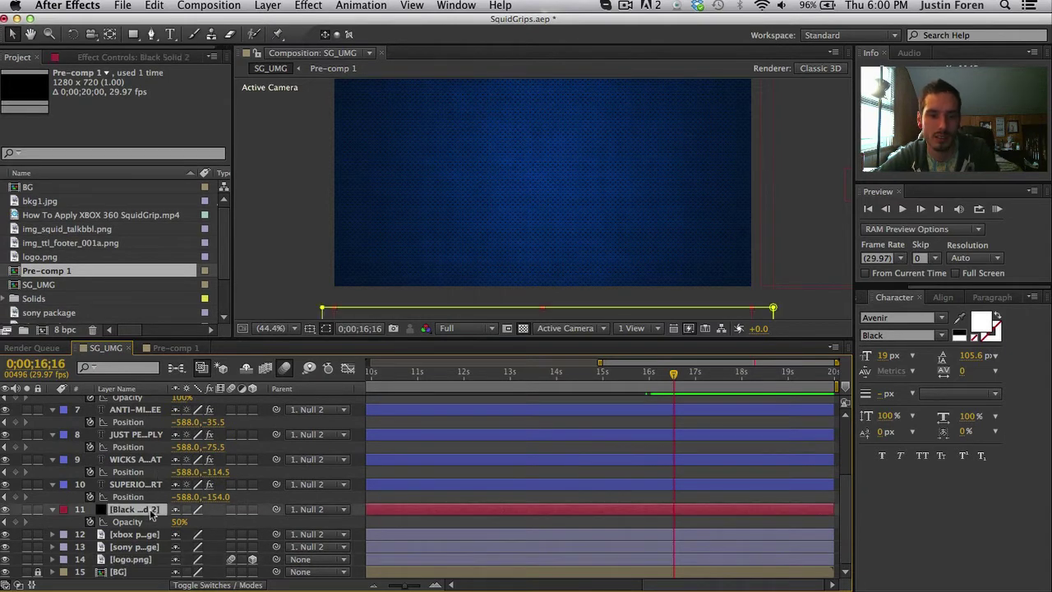
pyautogui.scroll(5, 151, 513)
pyautogui.keyDown('shift'); pyautogui.click(148, 400); pyautogui.keyUp('shift')
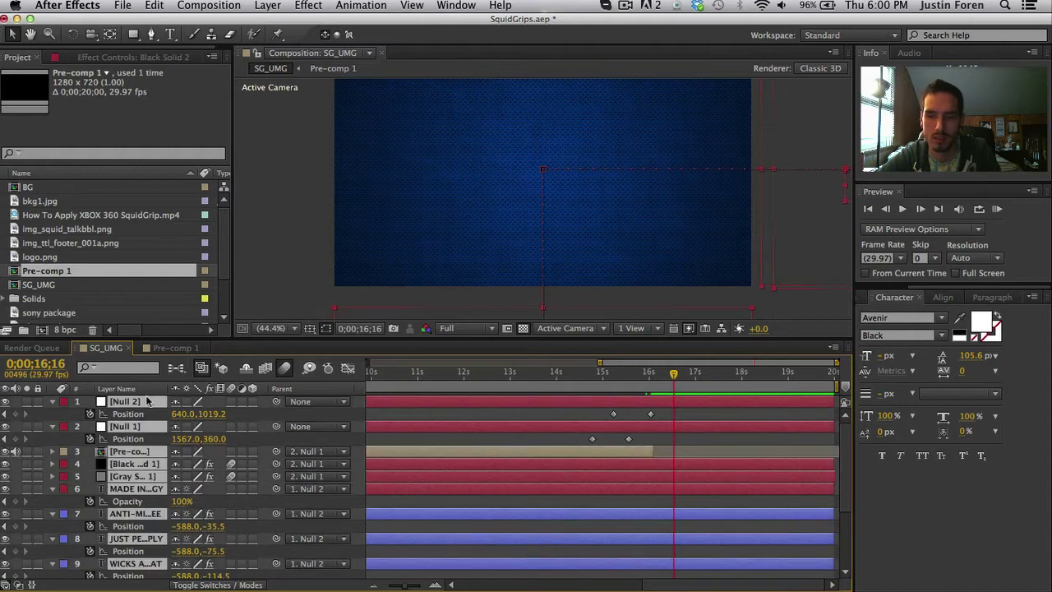
pyautogui.hotkey('alt', ']')
# Step: Duplicate logo.png with its Position, Scale and Opacity keyframes and move the copy to the top
pyautogui.scroll(-5, 736, 532)
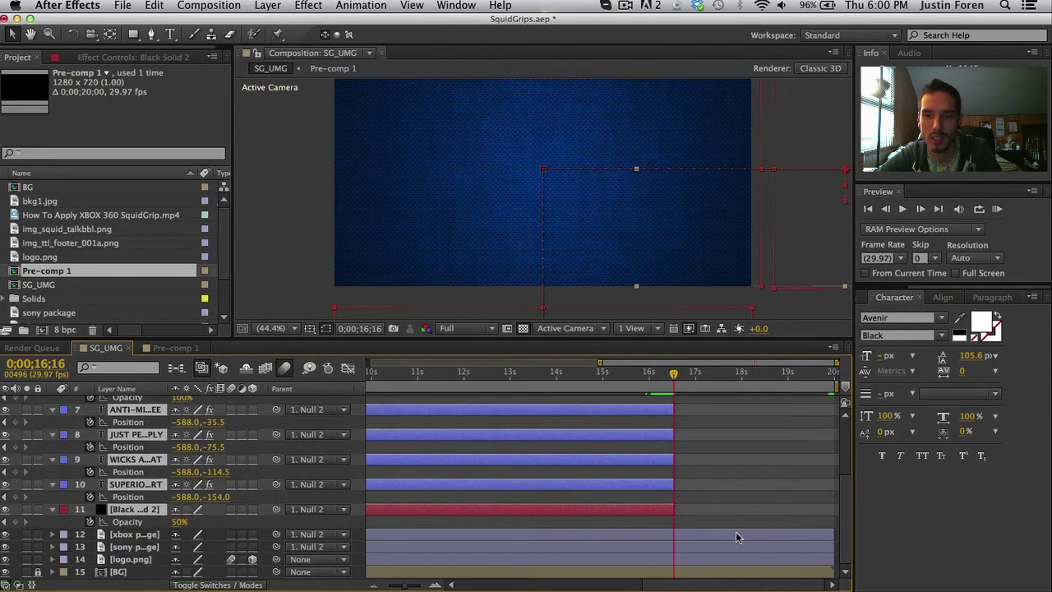
pyautogui.click(735, 532)
pyautogui.click(131, 560)
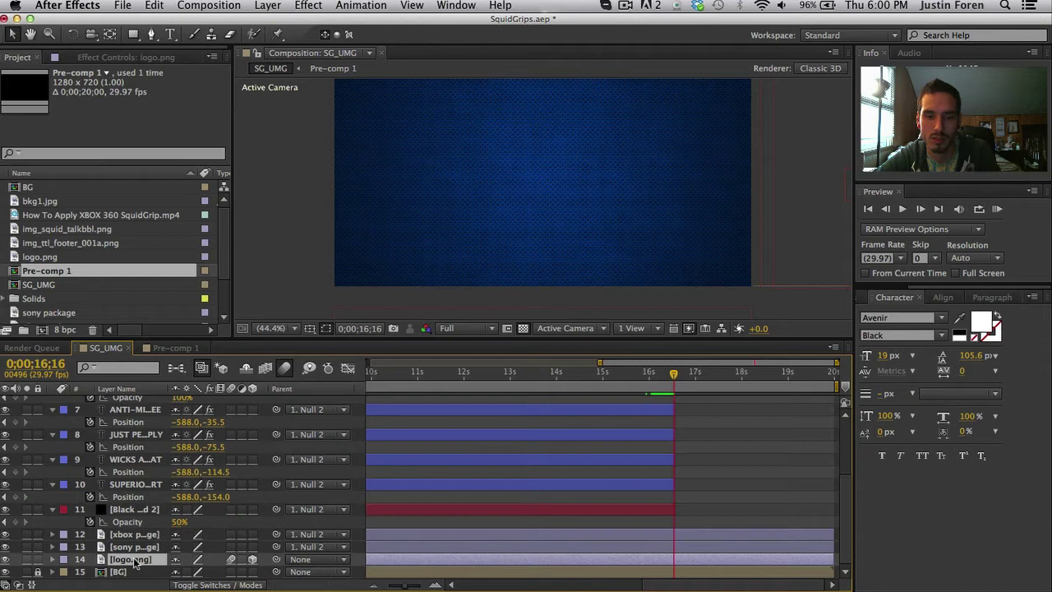
pyautogui.press('super+d')
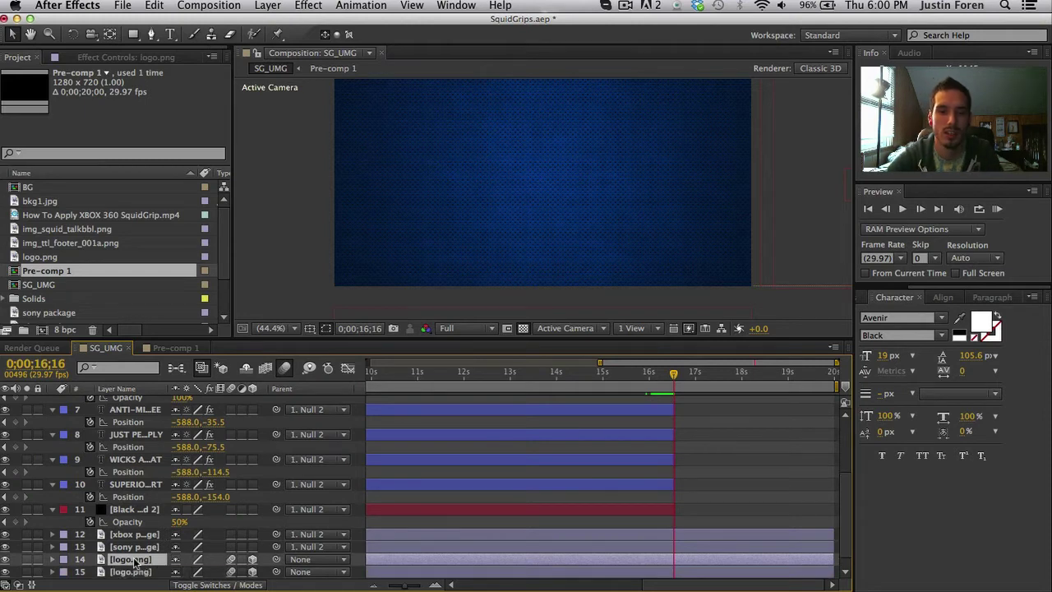
pyautogui.press('u')
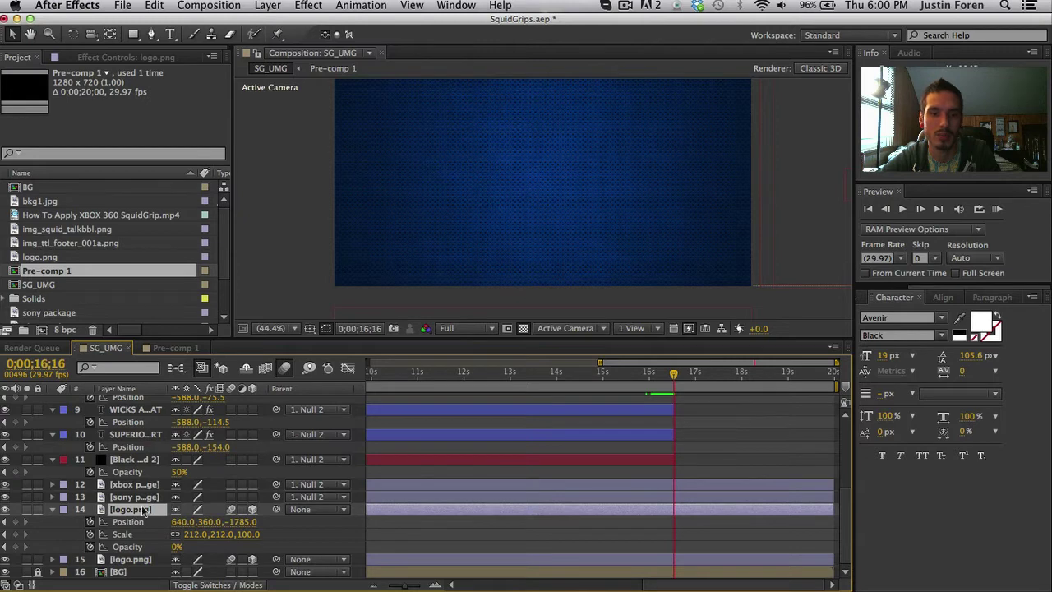
pyautogui.press('super+shift+bracketright')
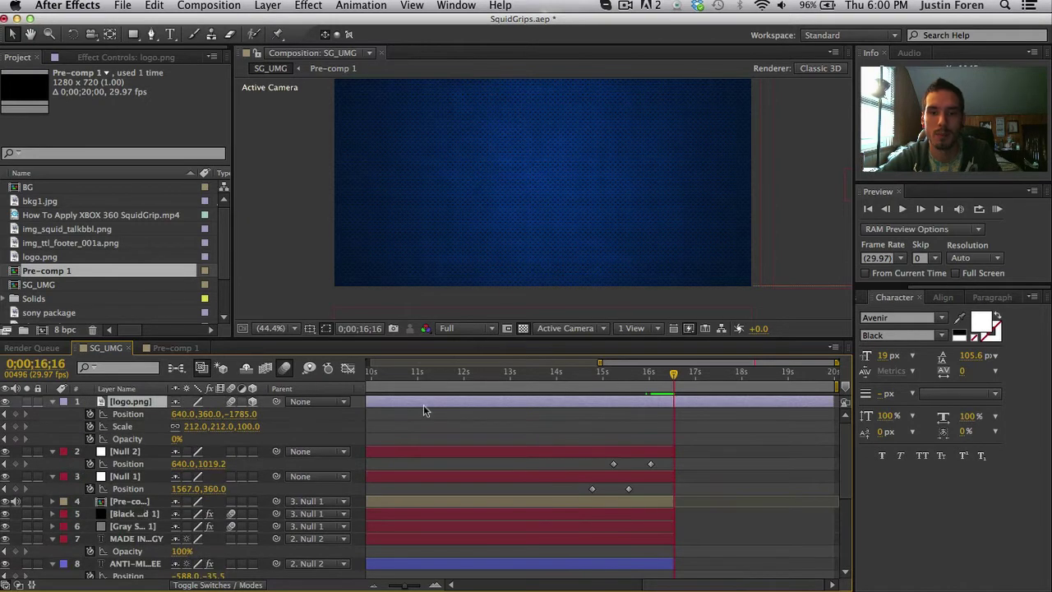
pyautogui.hscroll(-10, 423, 404)
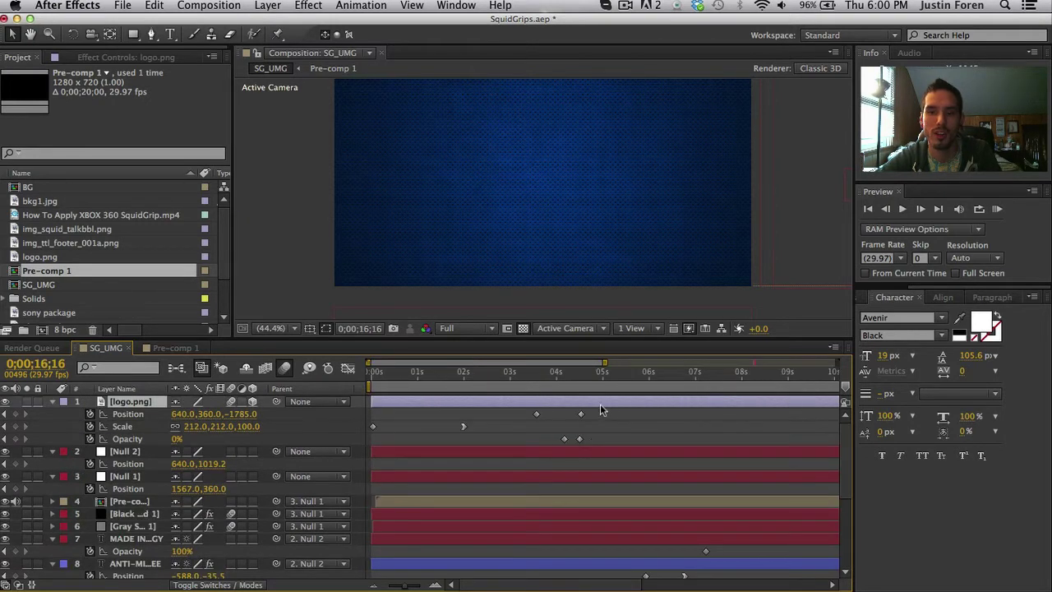
# Step: Apply Easy Ease to the logo's Position and Opacity keyframes and move them to around 16 seconds
pyautogui.moveTo(599, 410); pyautogui.dragTo(518, 448)
pyautogui.rightClick(580, 440)
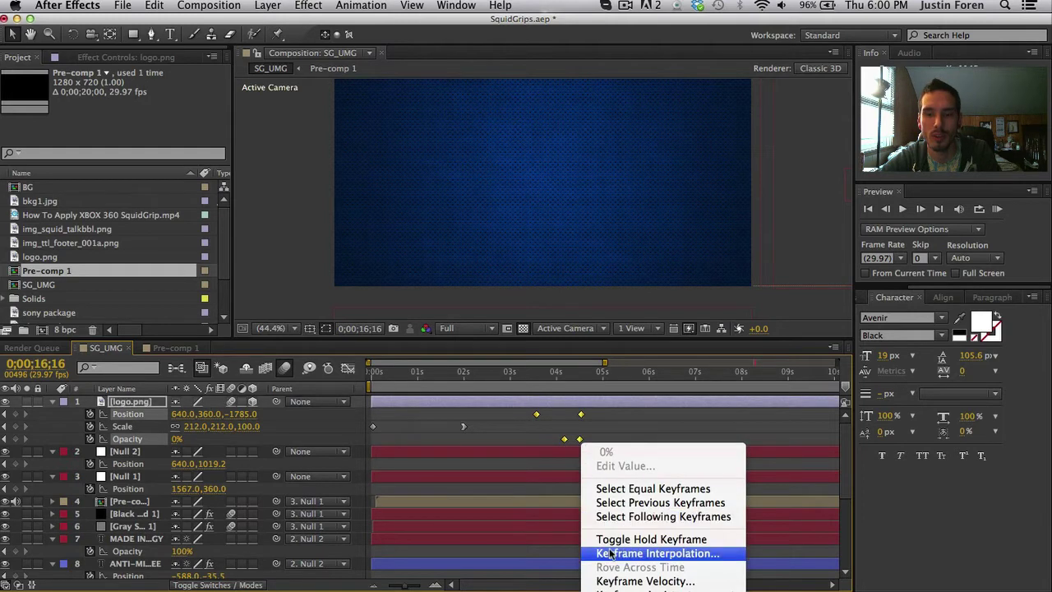
pyautogui.moveTo(613, 589)
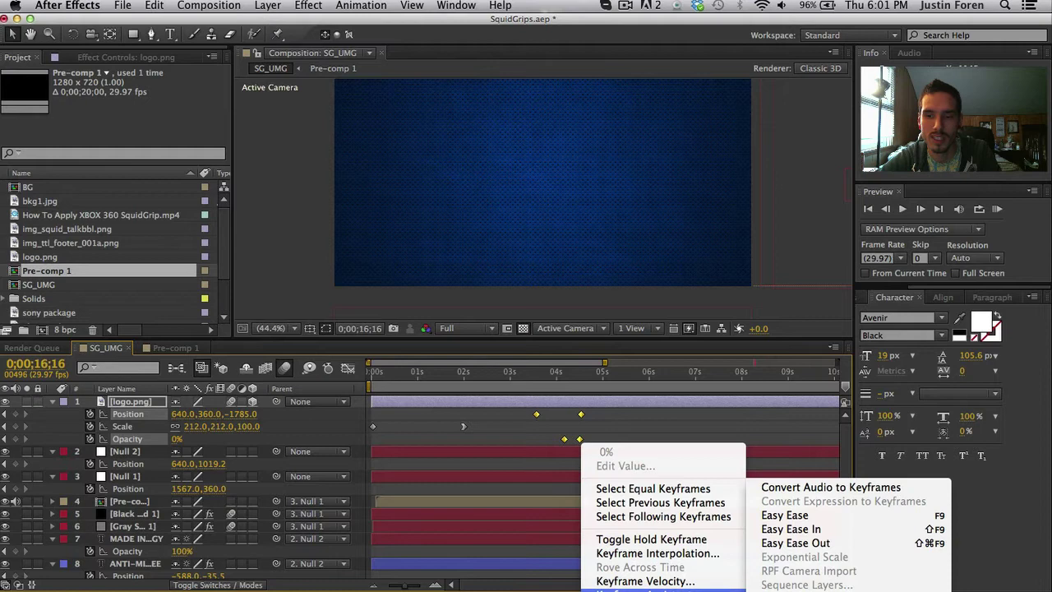
pyautogui.click(785, 514)
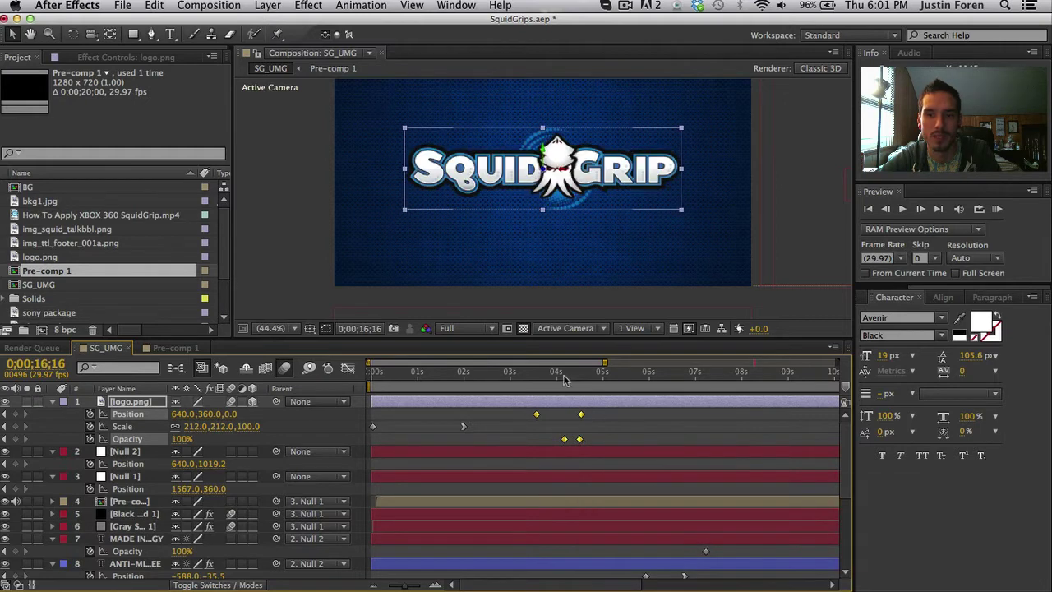
pyautogui.press('-')
pyautogui.press('-')
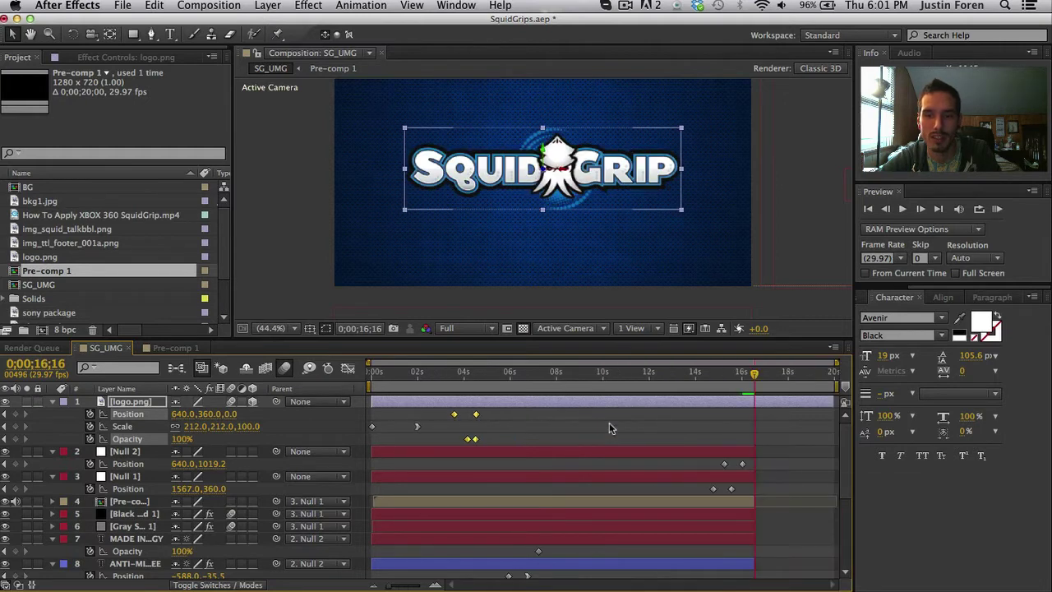
pyautogui.moveTo(455, 414); pyautogui.dragTo(750, 409)
# Step: Shift the logo's Opacity keyframes earlier, to about 17;04, and check the fade
pyautogui.click(771, 375)
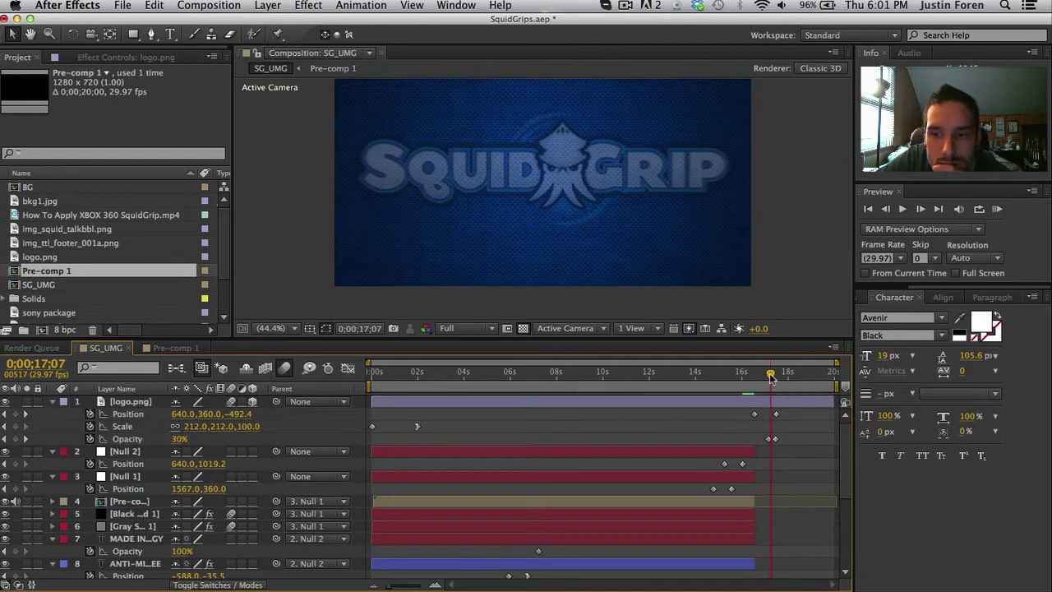
pyautogui.moveTo(770, 375); pyautogui.dragTo(767, 374)
pyautogui.press('=')
pyautogui.press('=')
pyautogui.press('=')
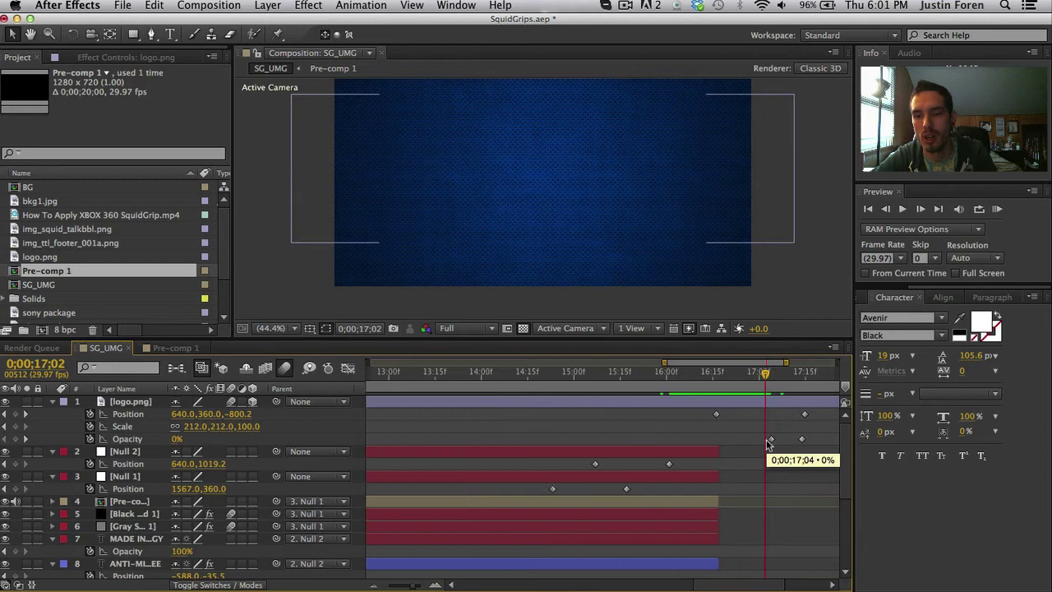
pyautogui.moveTo(810, 430); pyautogui.dragTo(721, 444)
pyautogui.press('F2')
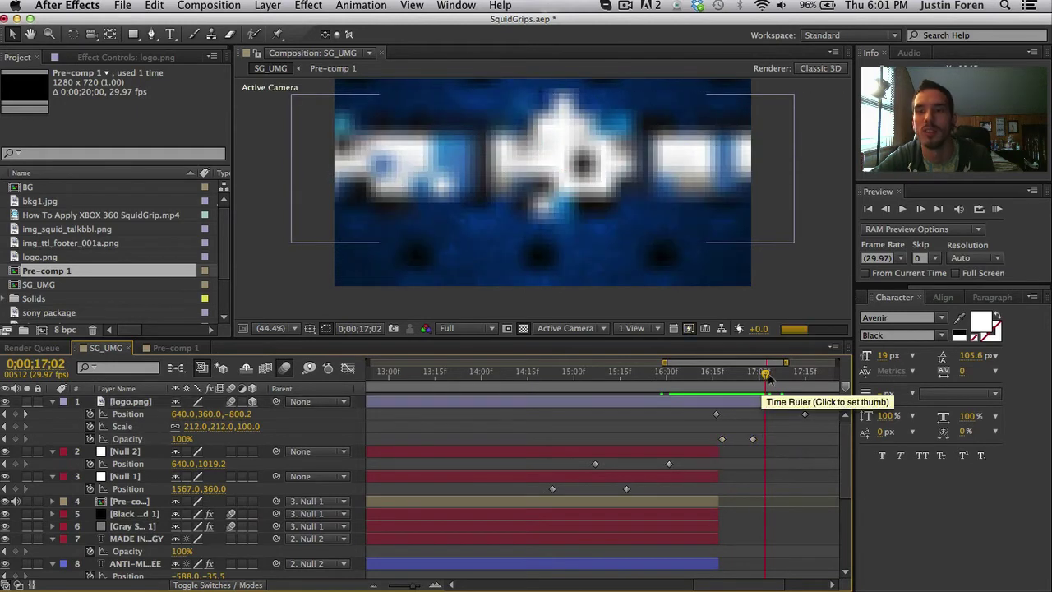
pyautogui.moveTo(763, 371); pyautogui.dragTo(799, 411)
# Step: Apply Easy Ease In to the logo's final Position keyframe near 17;14
pyautogui.click(802, 414)
pyautogui.click(807, 413)
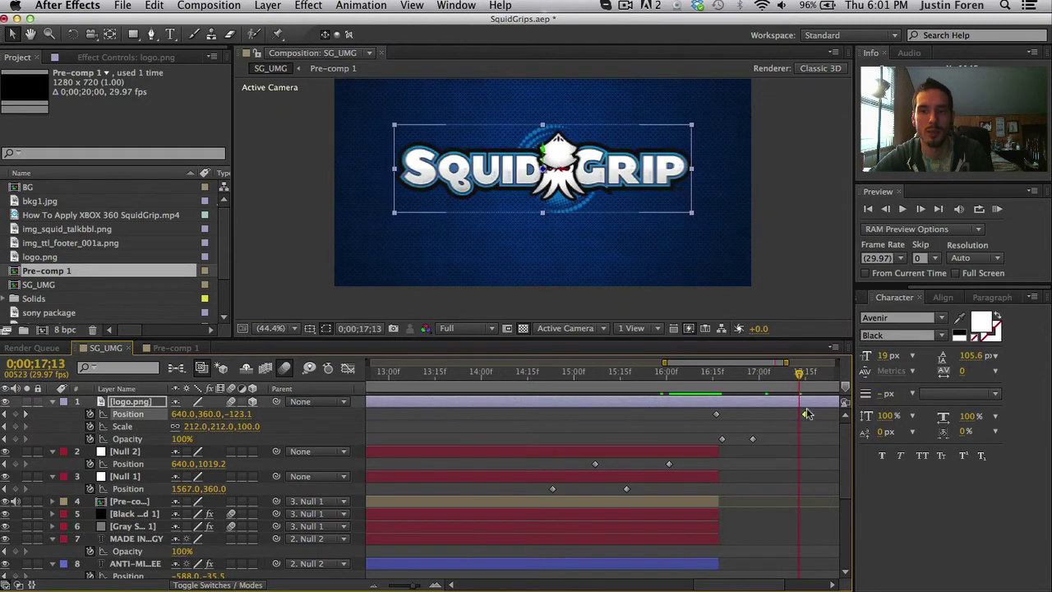
pyautogui.rightClick(807, 412)
pyautogui.moveTo(838, 570)
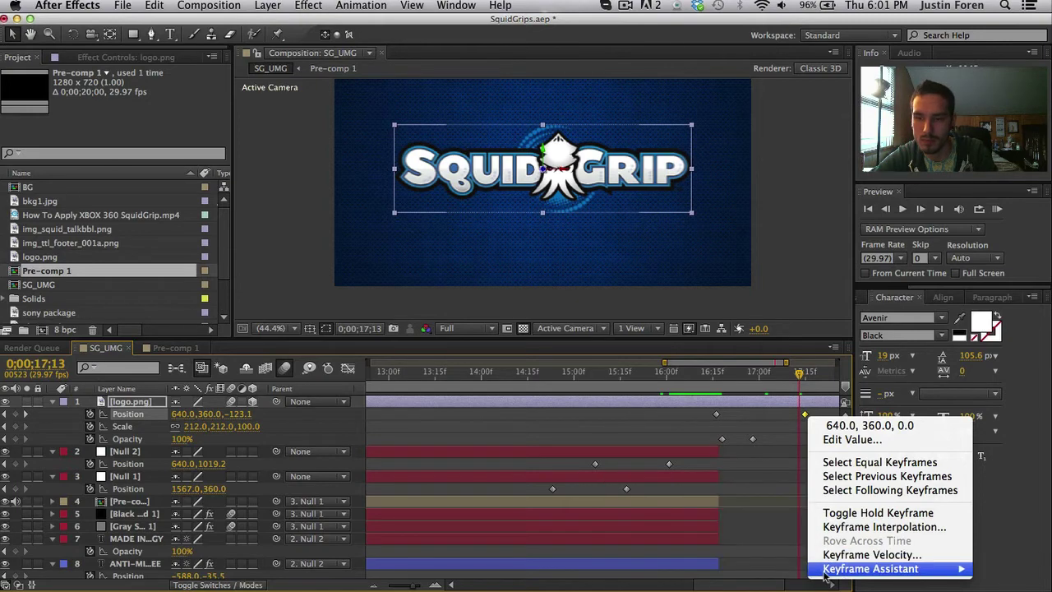
pyautogui.click(684, 530)
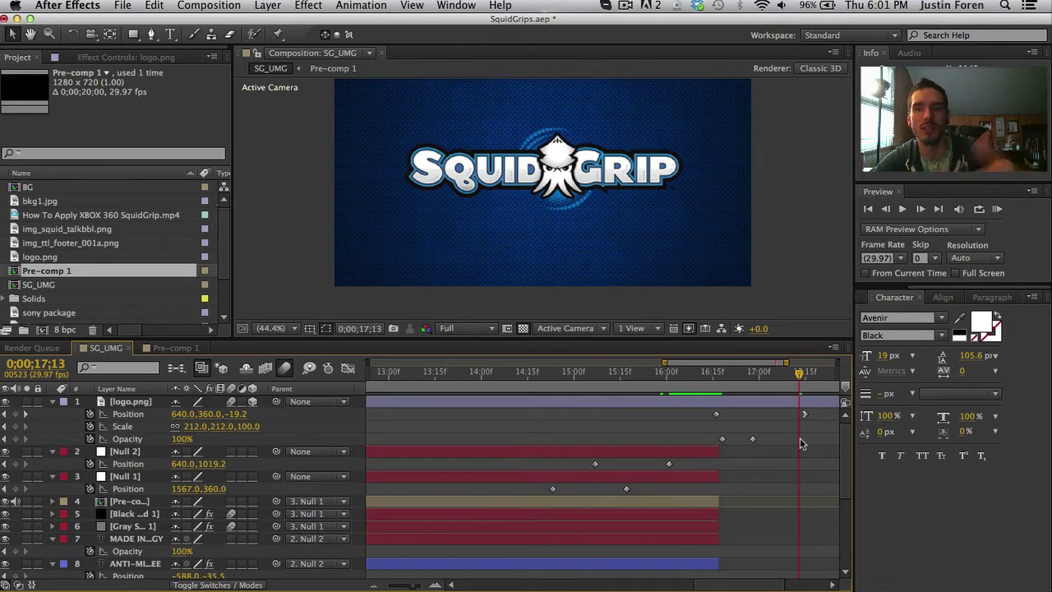
pyautogui.press('pagedown')
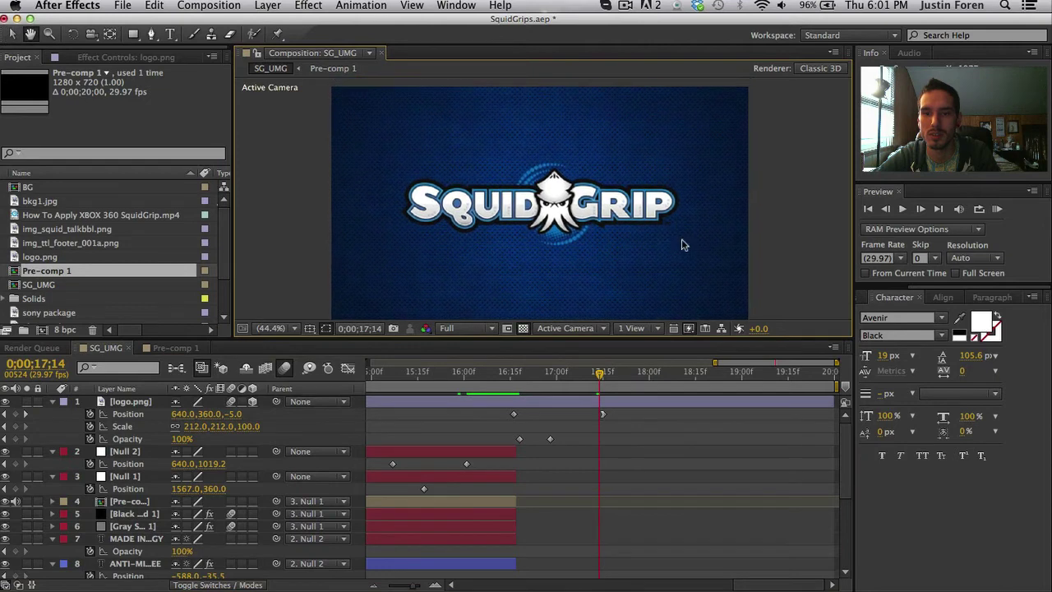
# Step: At 17;24, add a text layer reading YOUTUBE.COM/SQUIDGRIP below the logo
pyautogui.click(629, 441)
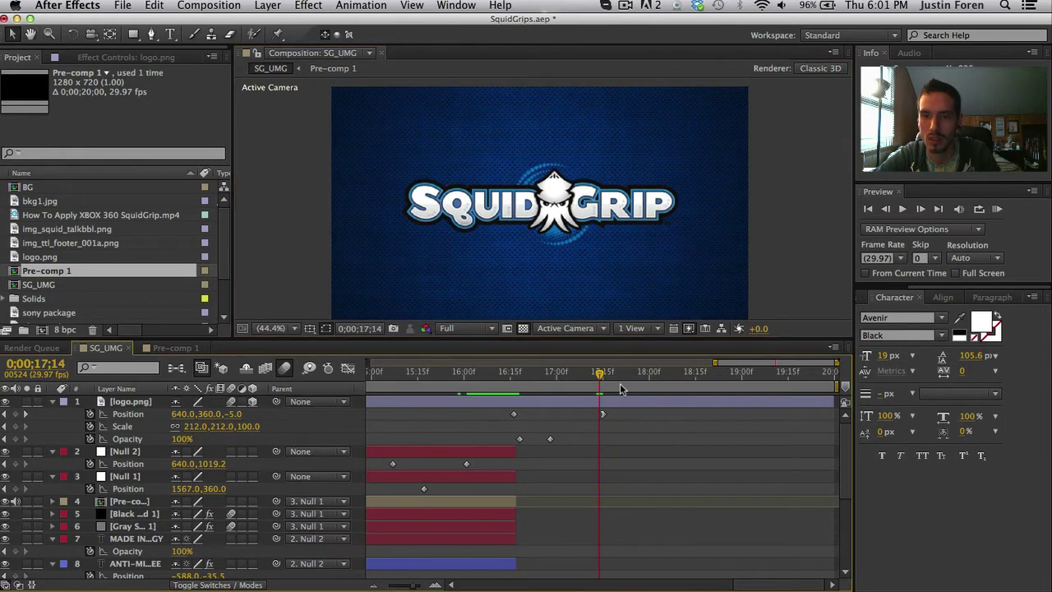
pyautogui.press('pagedown')
pyautogui.press('pagedown')
pyautogui.press('pagedown')
pyautogui.press('pagedown')
pyautogui.press('pagedown')
pyautogui.press('pagedown')
pyautogui.press('pagedown')
pyautogui.press('pagedown')
pyautogui.press('pagedown')
pyautogui.press('pagedown')
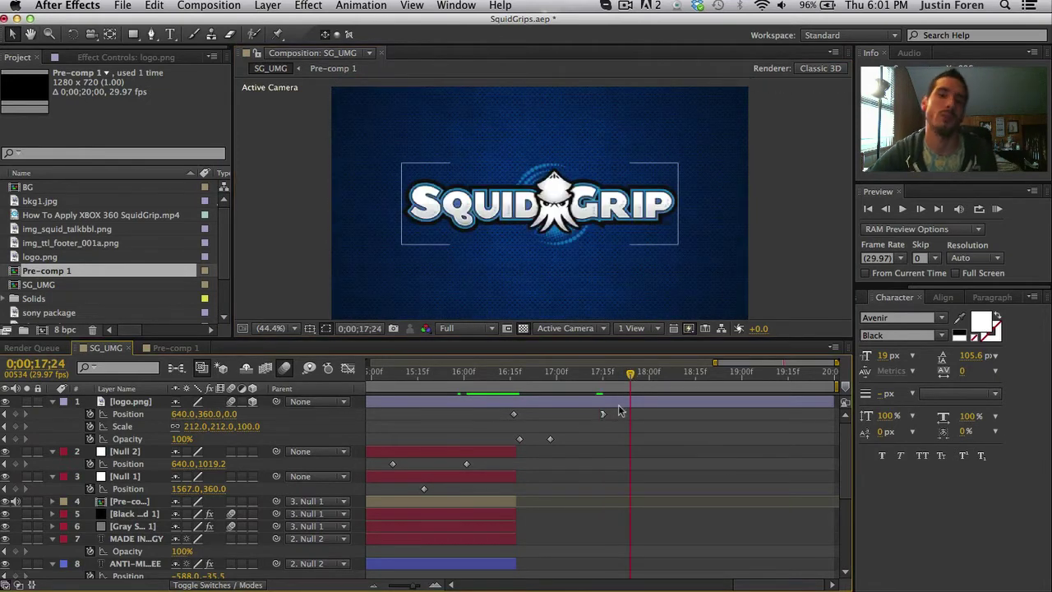
pyautogui.click(620, 411)
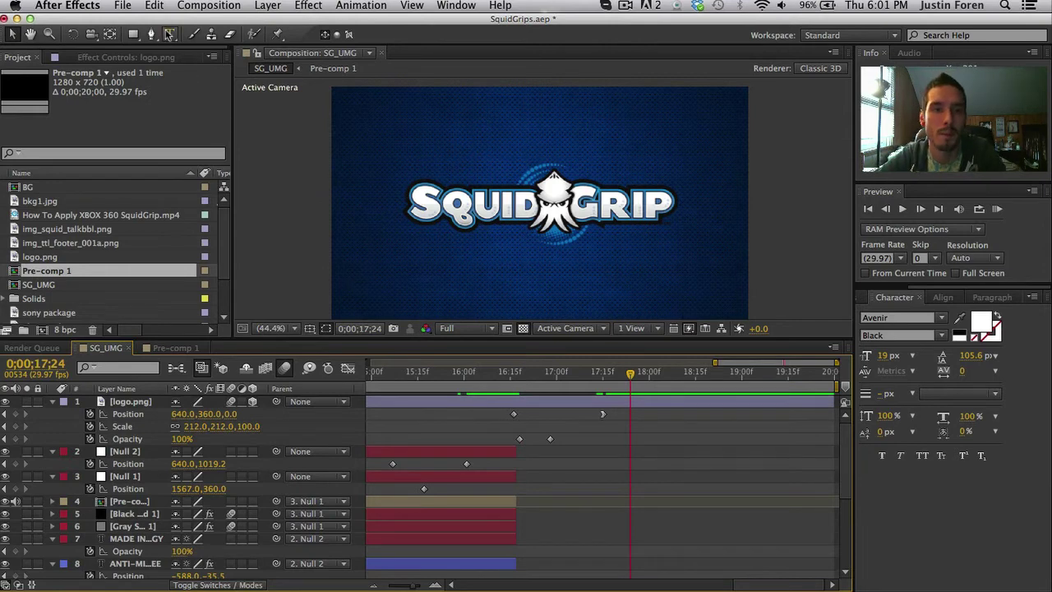
pyautogui.click(169, 33)
pyautogui.click(405, 288)
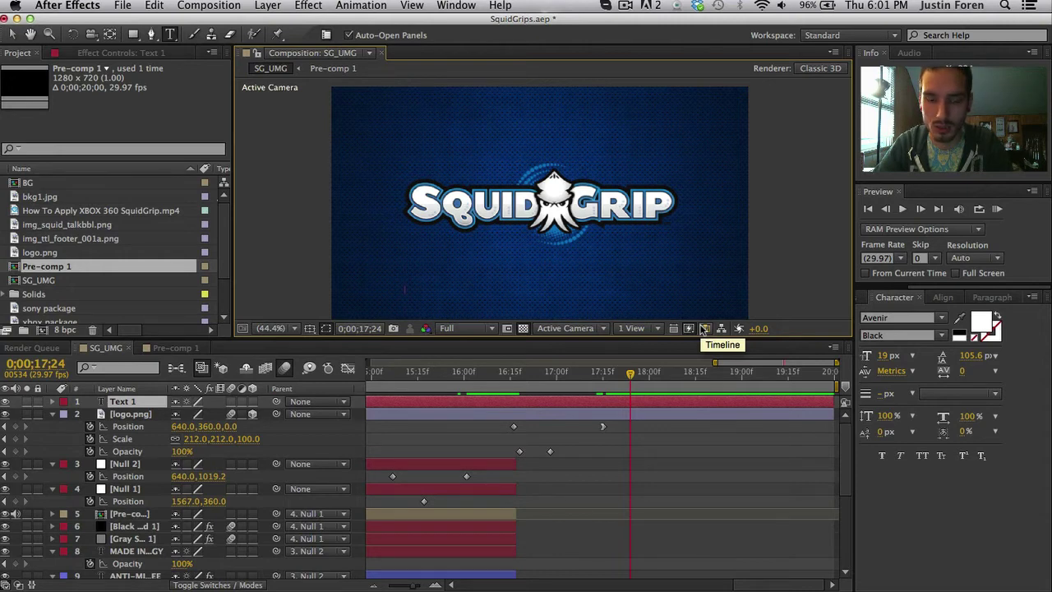
pyautogui.write('YOUTUBE.COM/SQUIDGRIP')
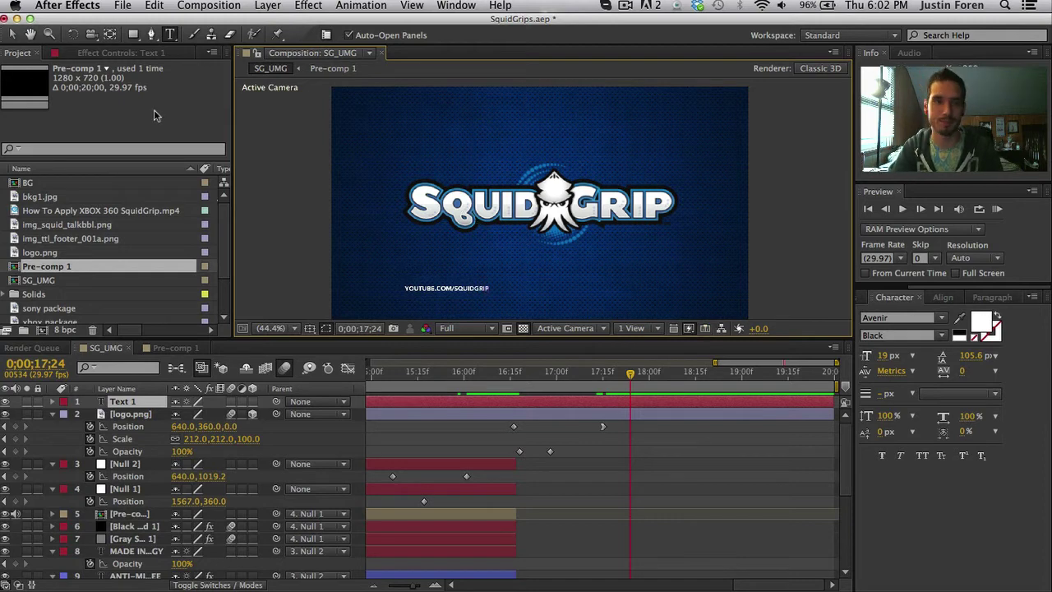
pyautogui.click(12, 34)
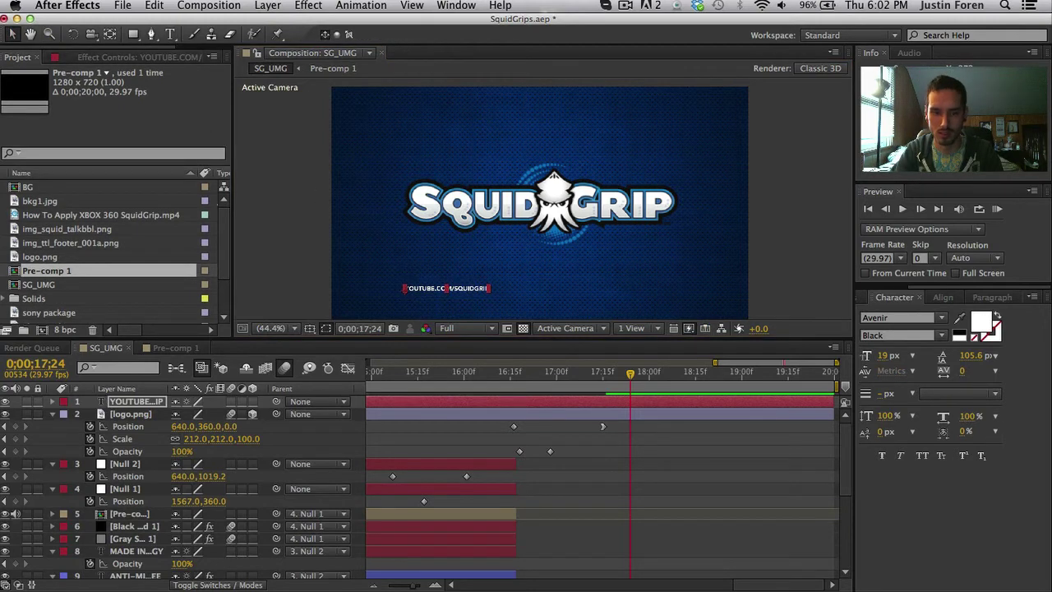
pyautogui.press('super+Tab')
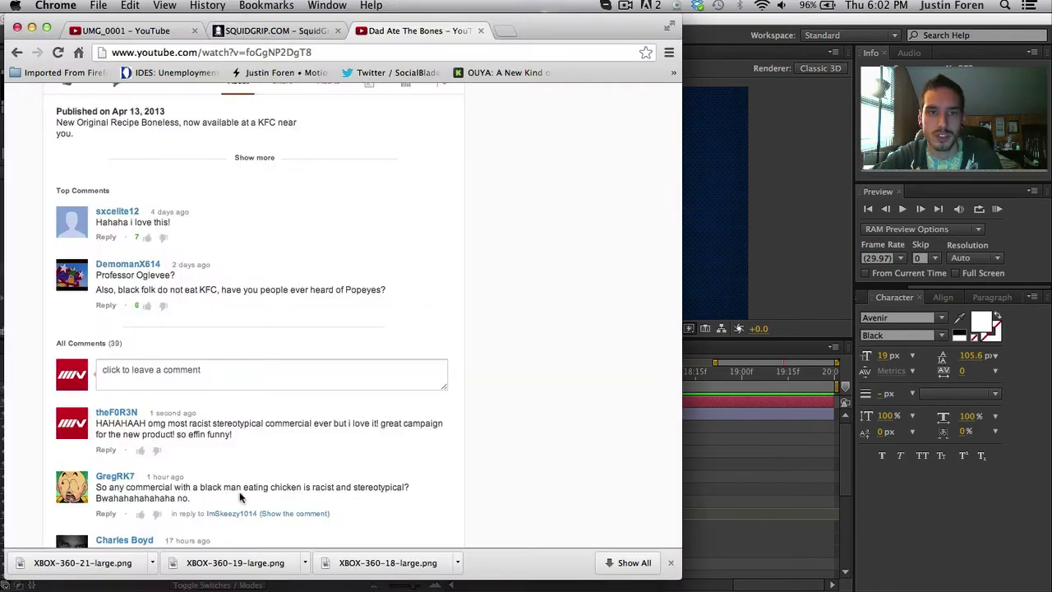
pyautogui.click(236, 31)
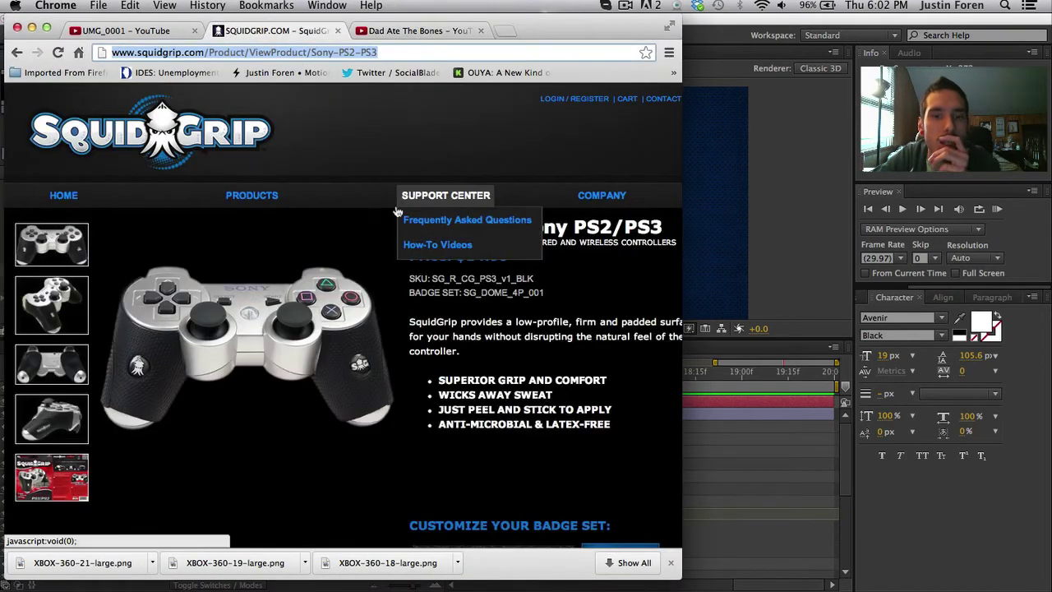
pyautogui.scroll(-15, 379, 241)
pyautogui.scroll(15, 378, 241)
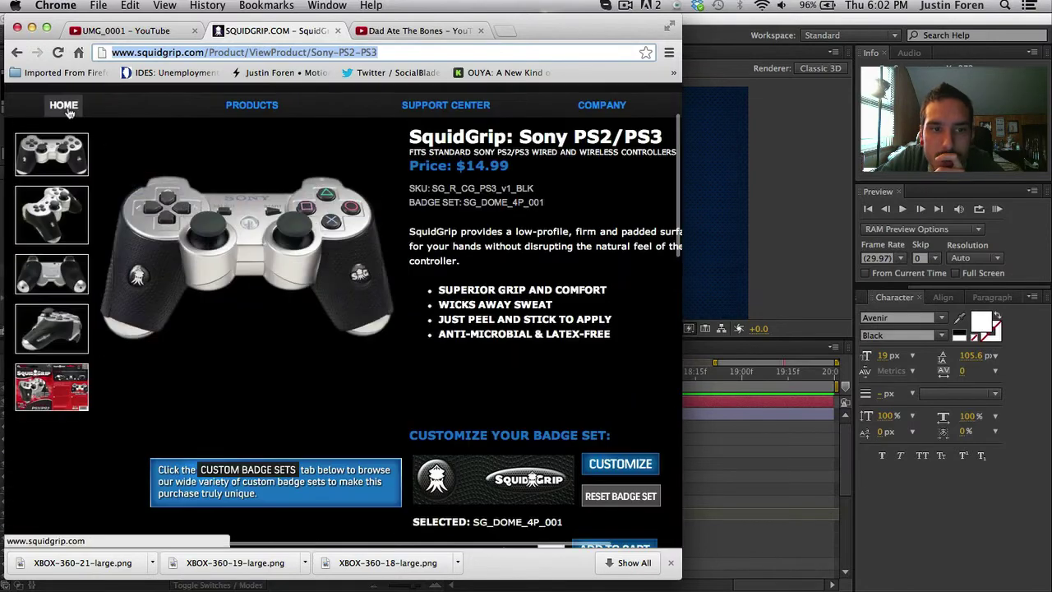
pyautogui.click(68, 109)
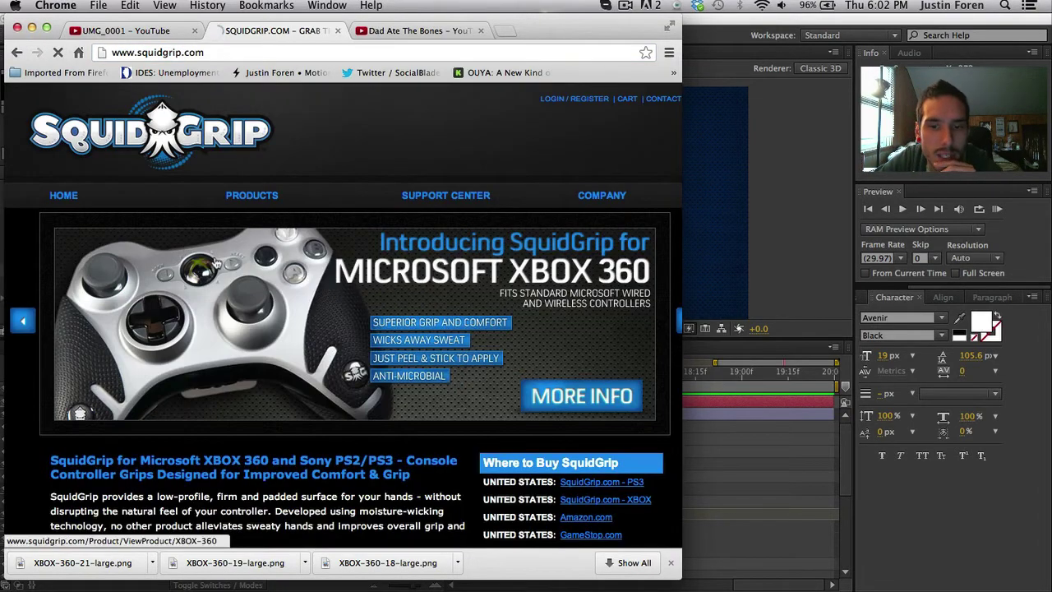
pyautogui.scroll(-5, 215, 263)
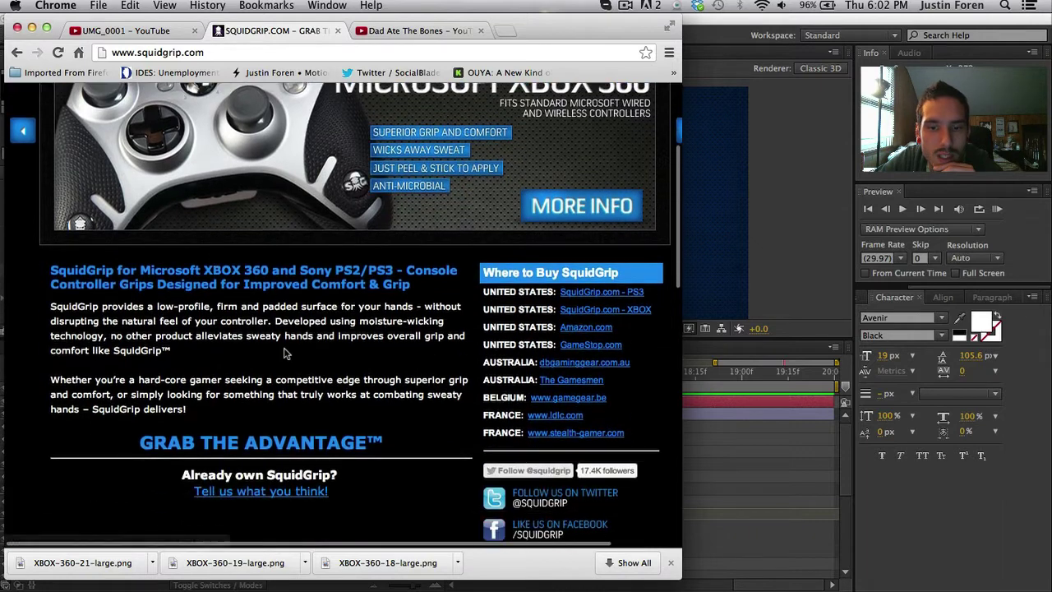
pyautogui.scroll(-3, 288, 352)
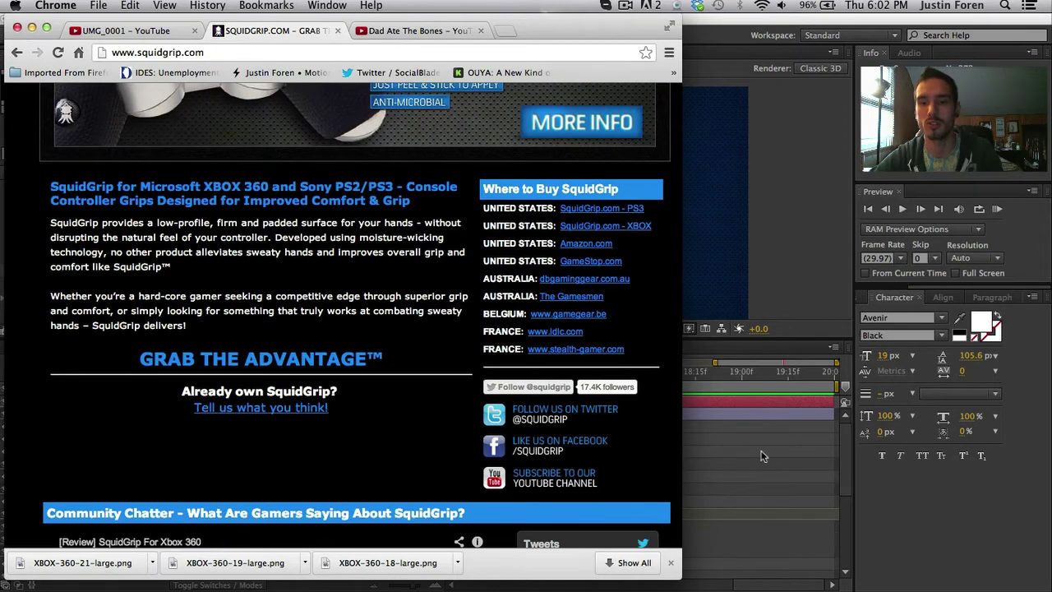
pyautogui.press('super+Tab')
# Step: Change the link to YOUTUBE.COM/SQUIDGRIPS and enlarge it from 19 to 27 px
pyautogui.press('super+t')
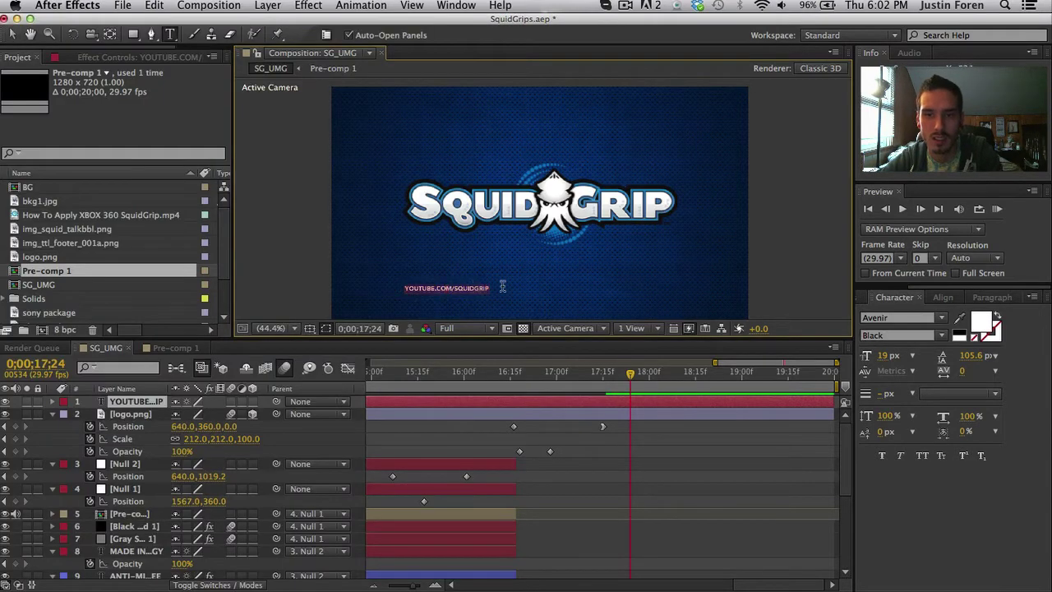
pyautogui.click(502, 287)
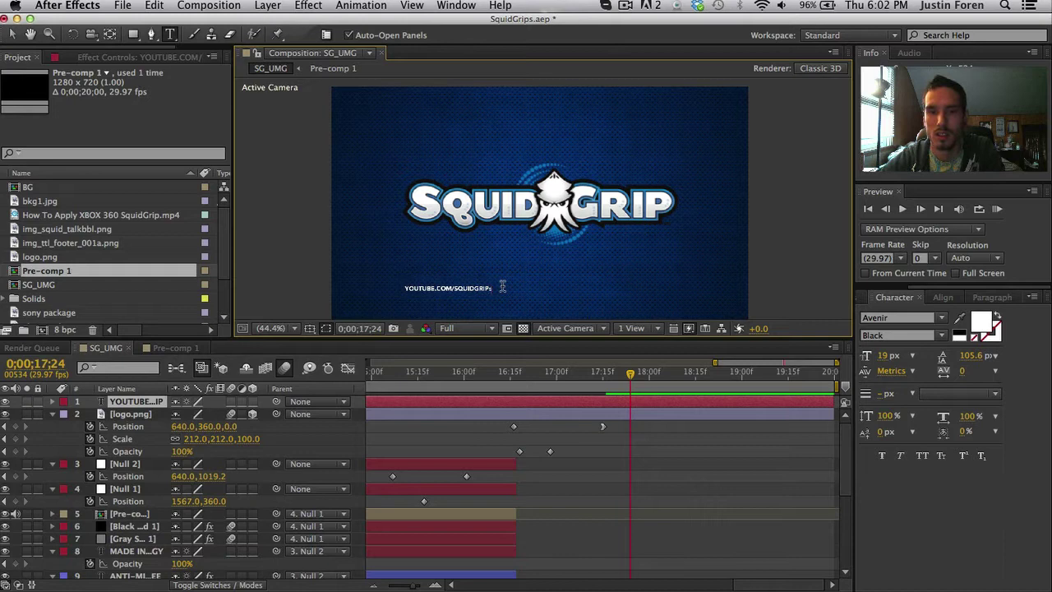
pyautogui.click(12, 35)
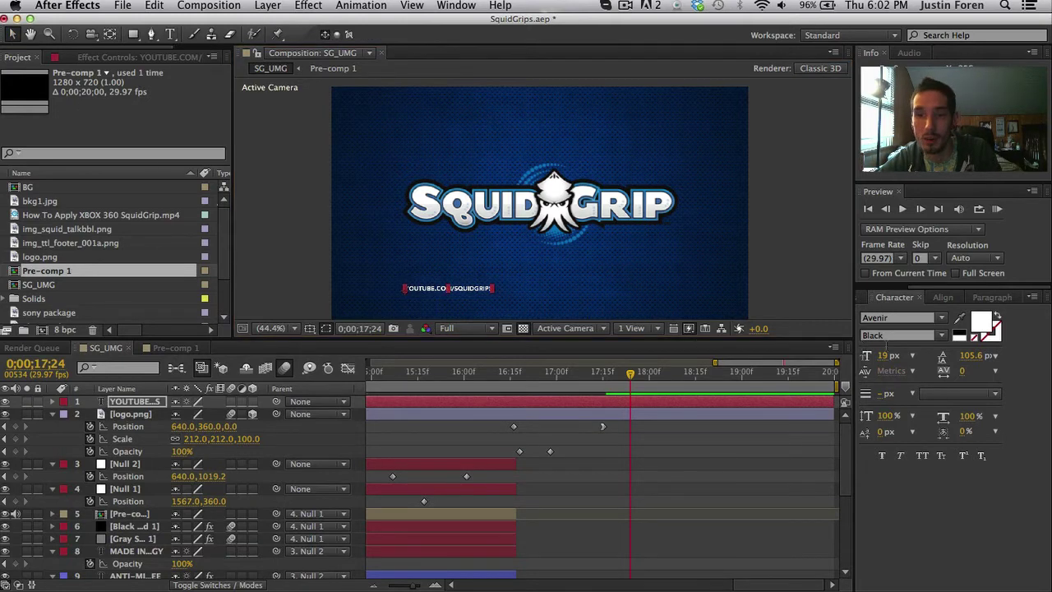
pyautogui.moveTo(886, 355); pyautogui.dragTo(904, 355)
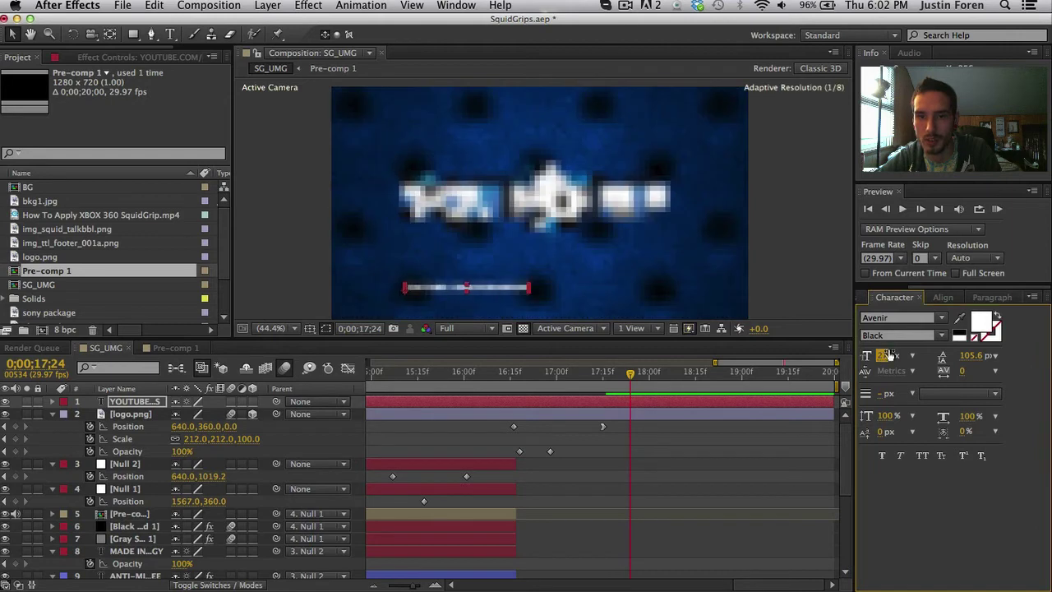
# Step: Move the YouTube link to the lower left of the frame
pyautogui.moveTo(511, 292); pyautogui.dragTo(530, 259)
pyautogui.press('h')
pyautogui.press('v')
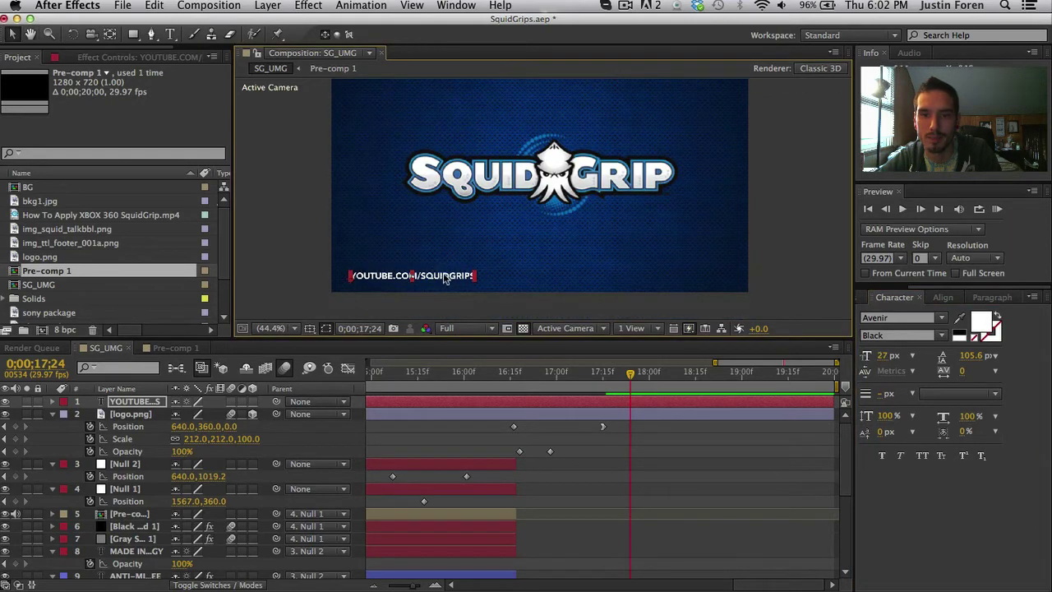
pyautogui.moveTo(446, 279); pyautogui.dragTo(444, 277)
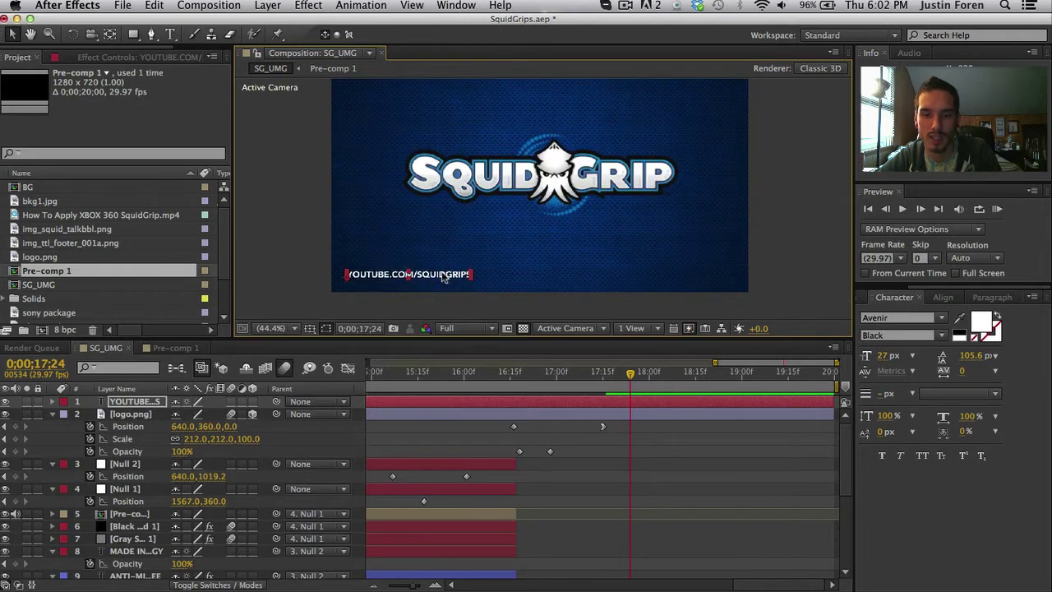
# Step: Duplicate the YouTube link to its right and retype it as TWITTER.COM/SQUIDGRIP
pyautogui.press('super+d')
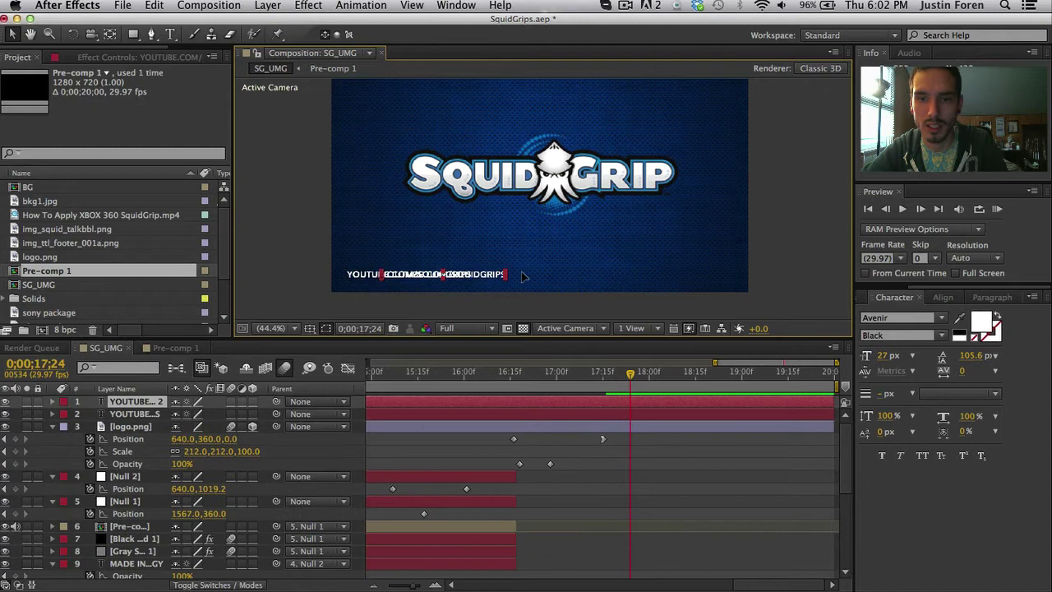
pyautogui.moveTo(522, 276); pyautogui.dragTo(585, 272)
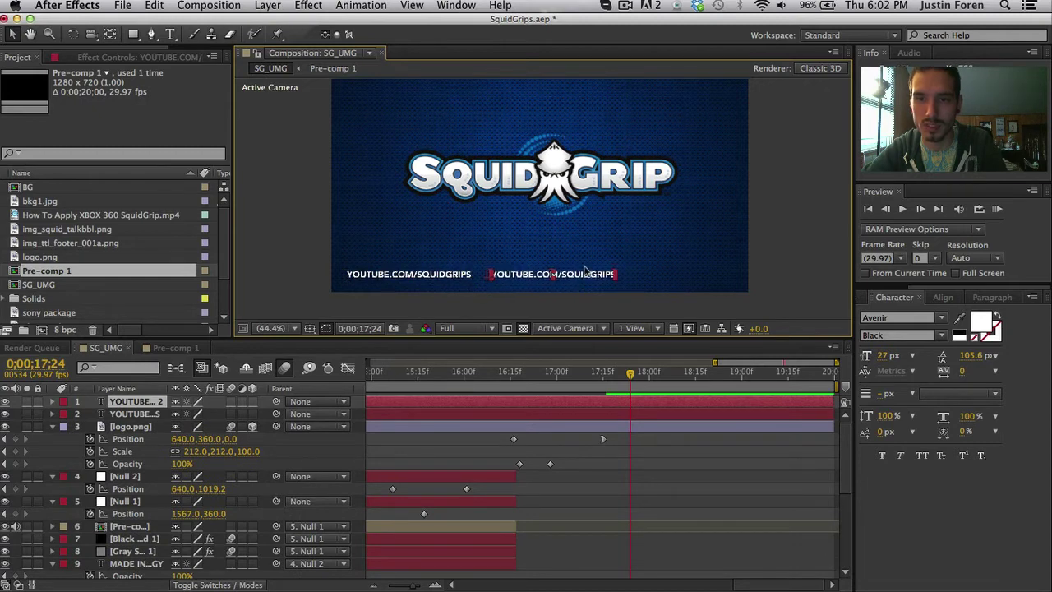
pyautogui.press('t')
pyautogui.doubleClick(574, 276)
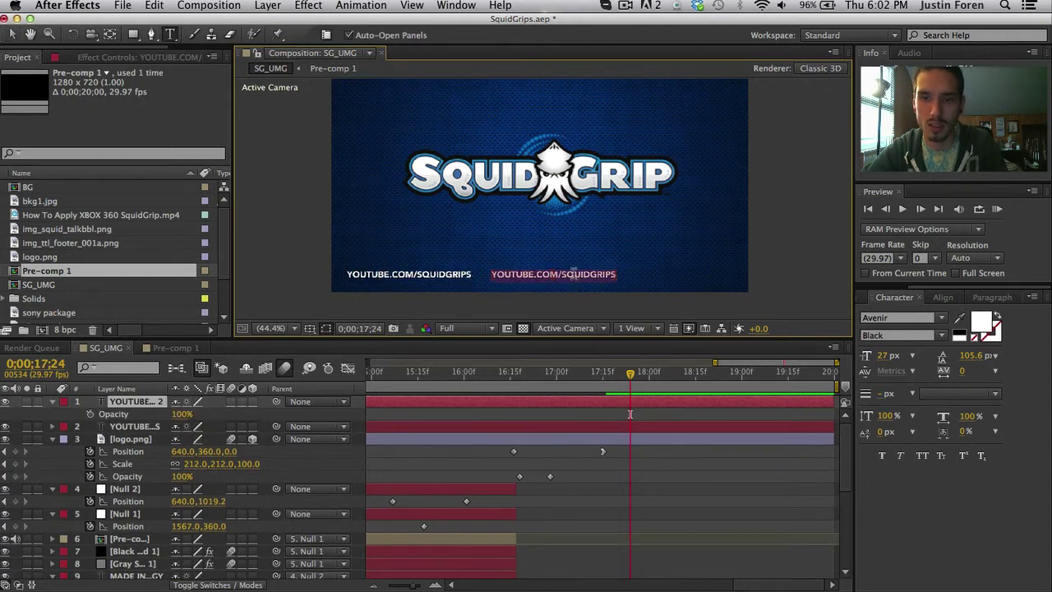
pyautogui.click(573, 274)
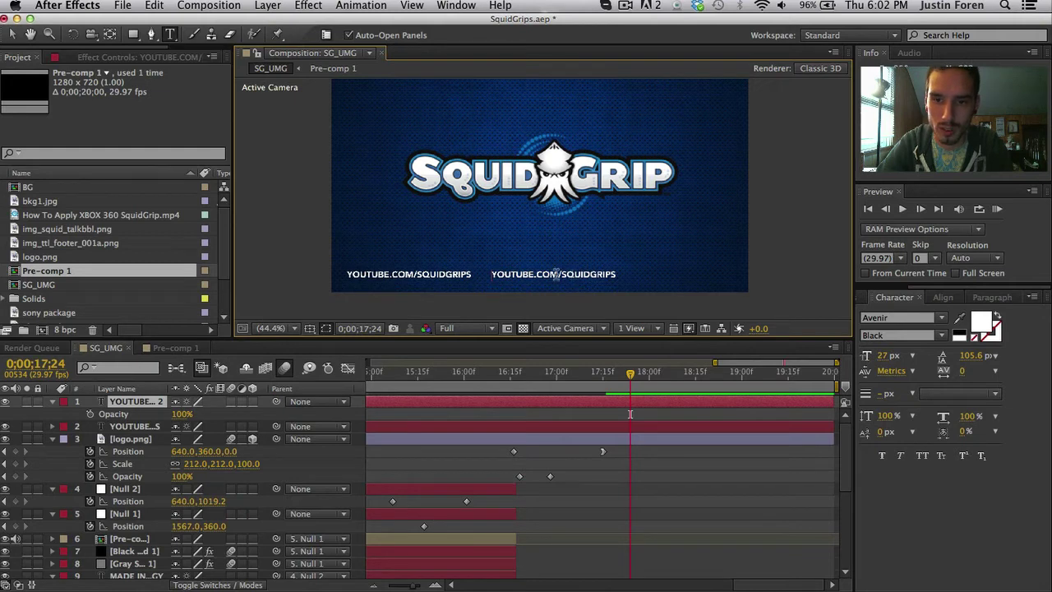
pyautogui.moveTo(531, 274); pyautogui.dragTo(486, 274)
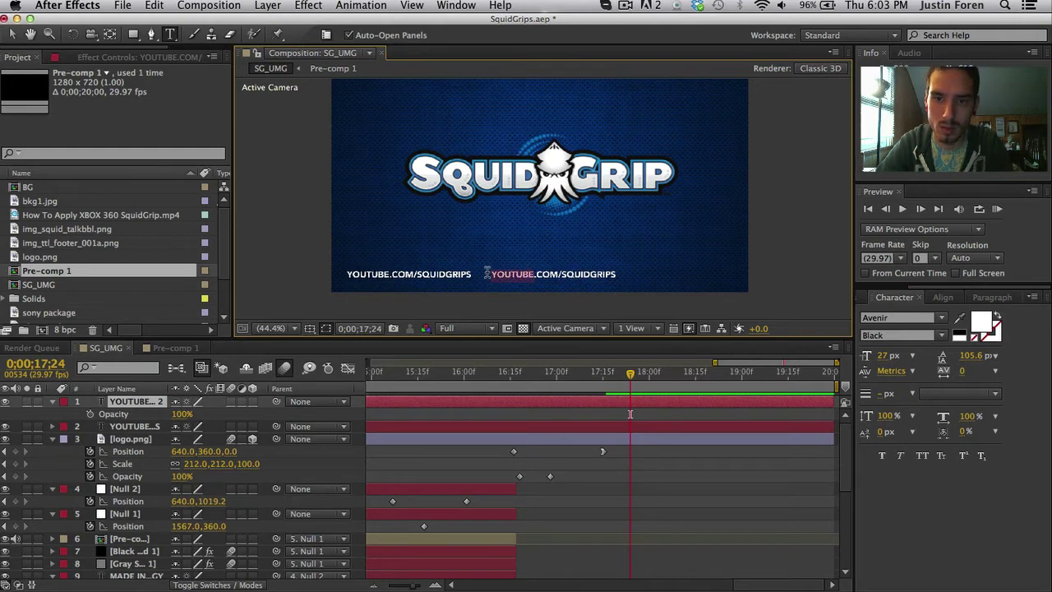
pyautogui.write('TWITTER')
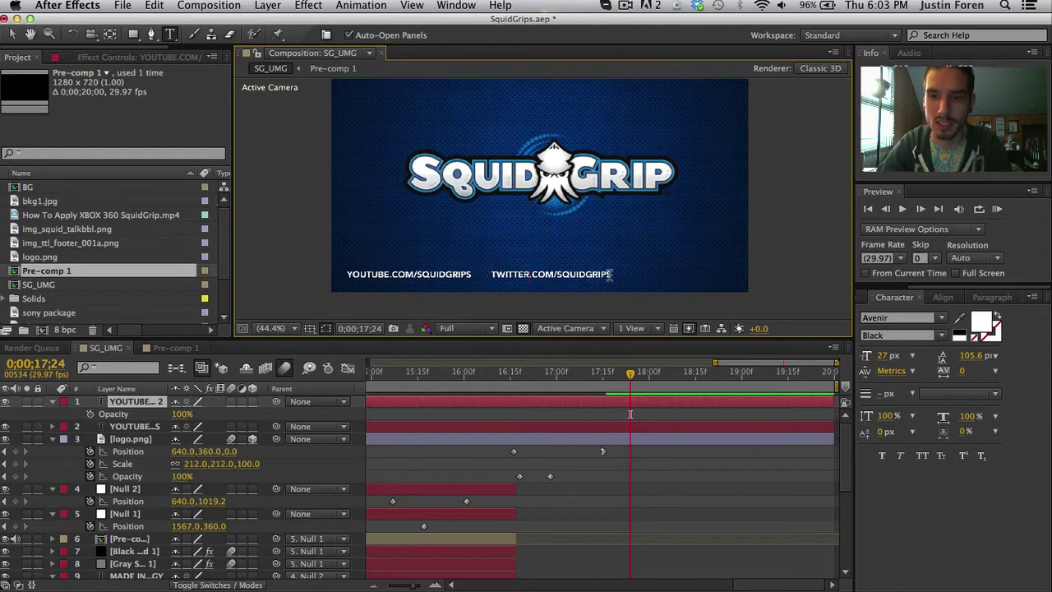
pyautogui.click(12, 35)
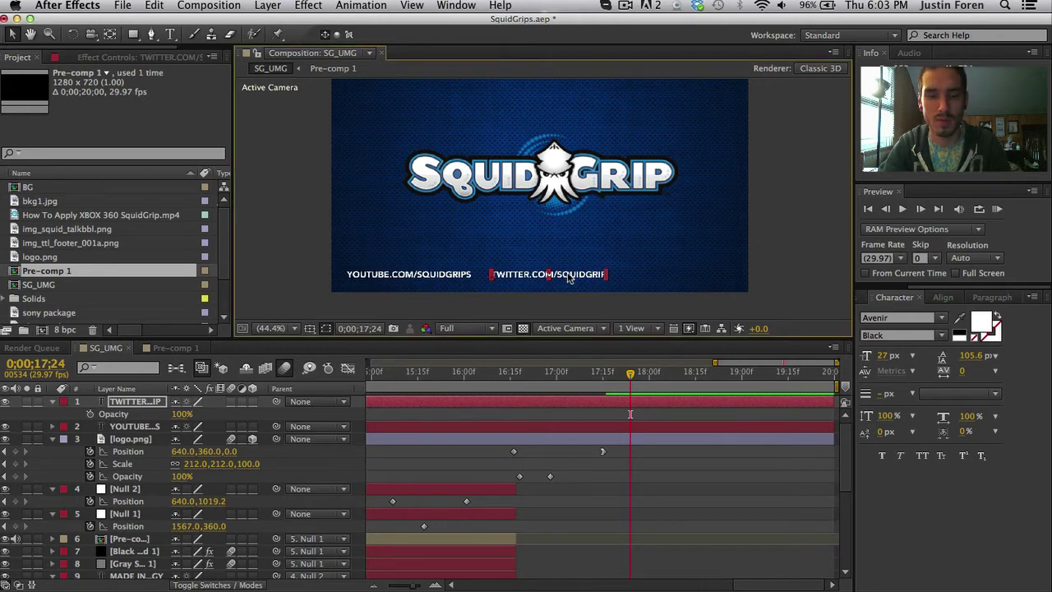
# Step: Duplicate the Twitter link to the right side and retype it as FACEBOOK.COM/SQUIDGRIP
pyautogui.press('super+d')
pyautogui.moveTo(571, 278); pyautogui.dragTo(598, 276)
pyautogui.press('t')
pyautogui.doubleClick(673, 278)
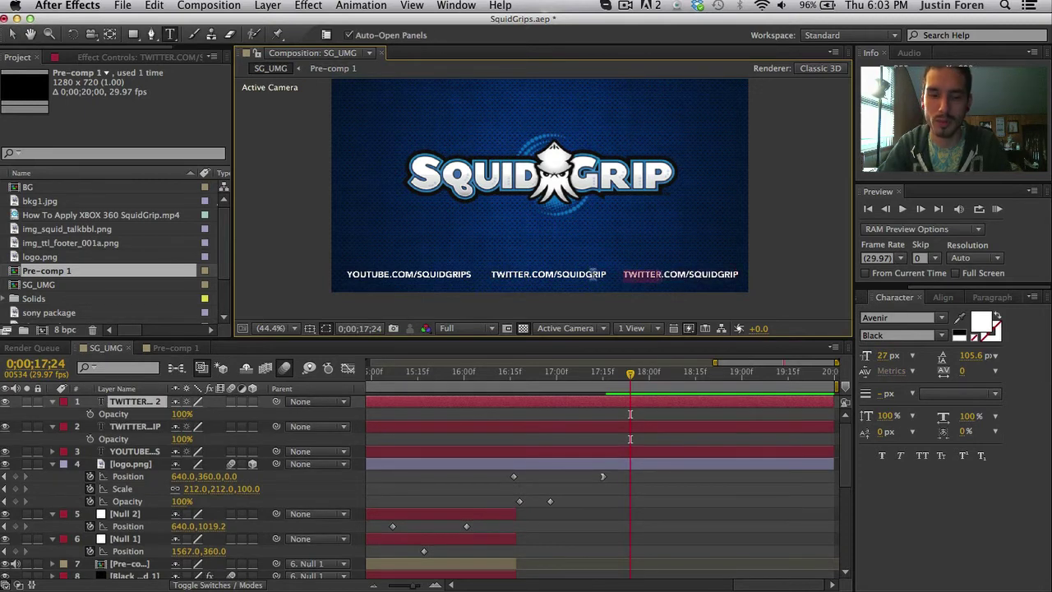
pyautogui.write('FACEBOOK')
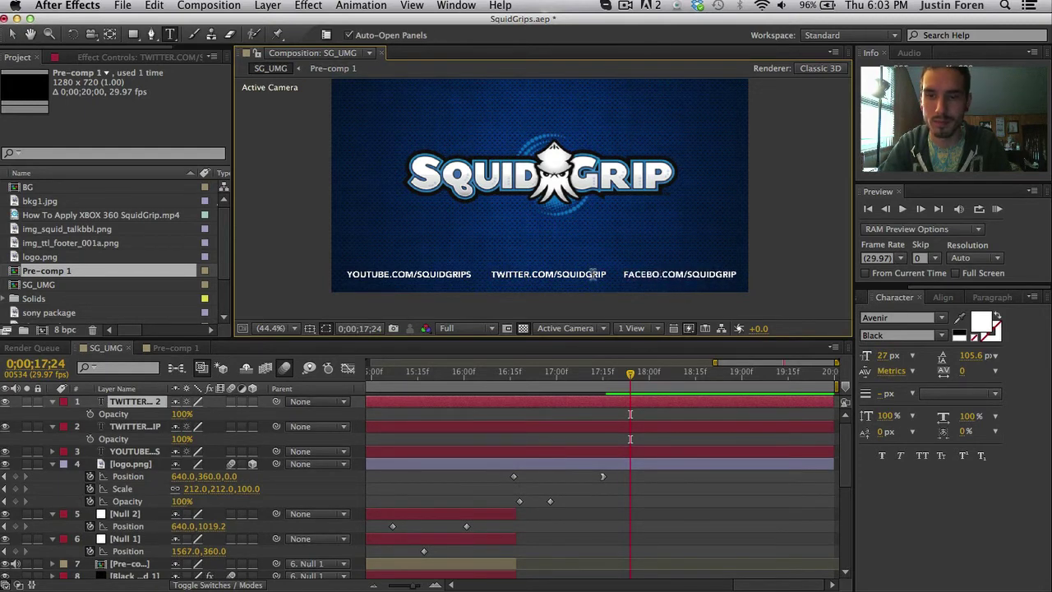
pyautogui.click(12, 34)
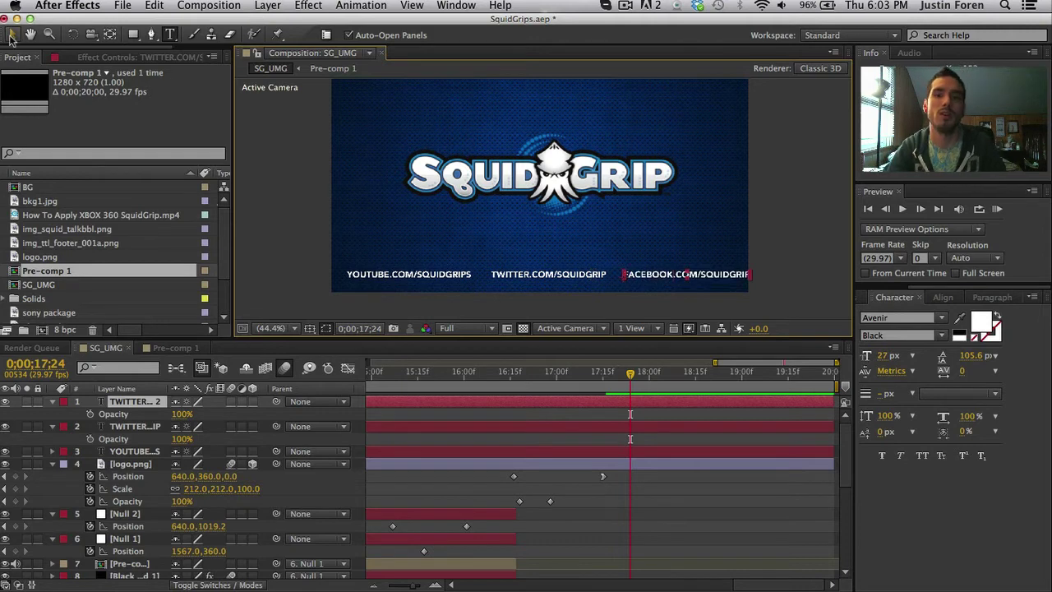
# Step: Select the Facebook, Twitter and YouTube links together to space them along the bottom
pyautogui.keyDown('shift'); pyautogui.click(601, 424); pyautogui.keyUp('shift')
pyautogui.keyDown('shift'); pyautogui.click(599, 448); pyautogui.keyUp('shift')
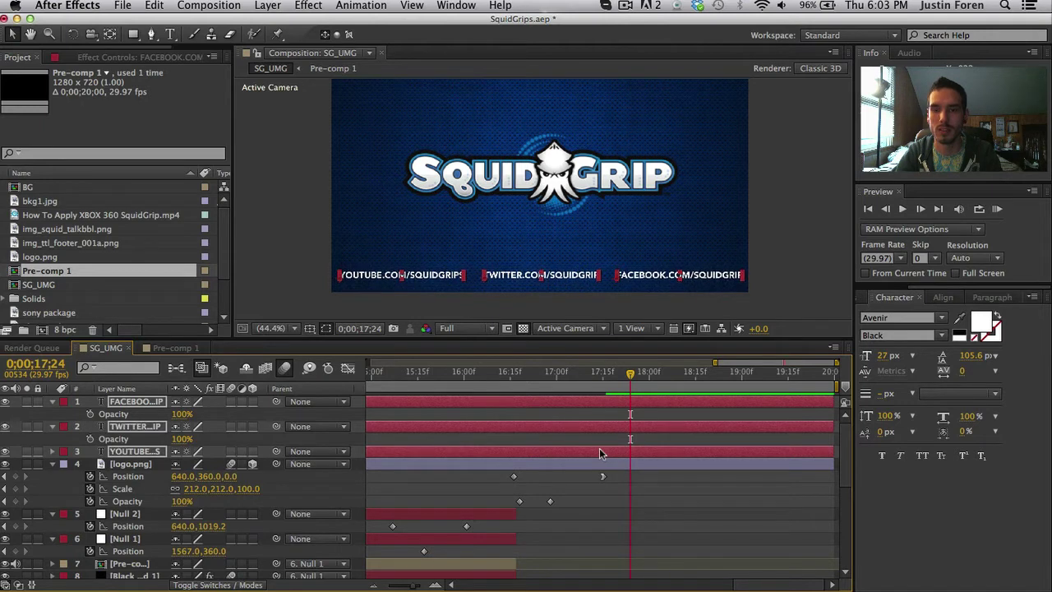
pyautogui.click(783, 243)
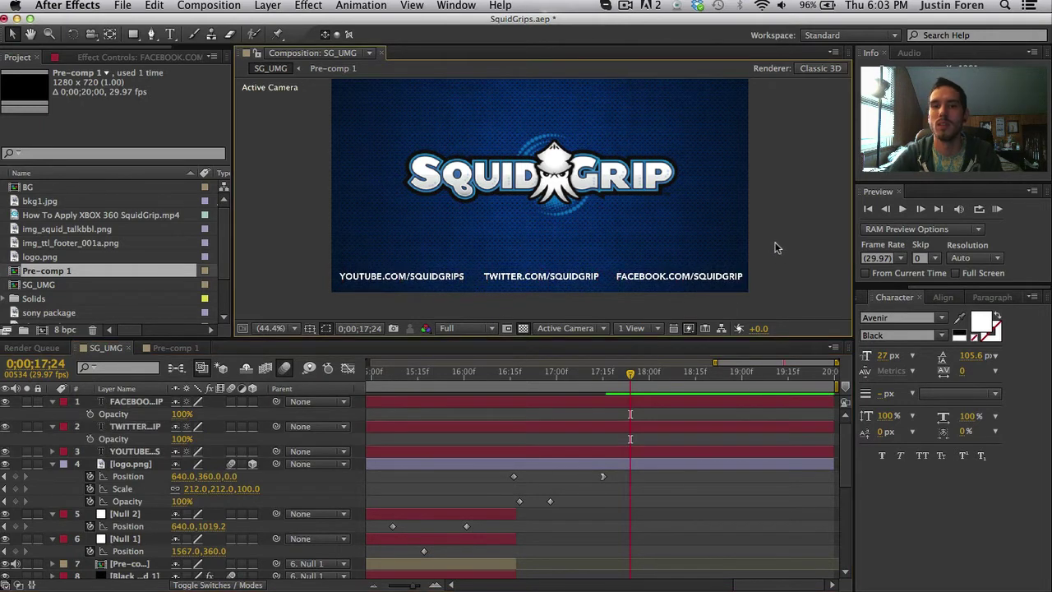
pyautogui.scroll(2, 758, 218)
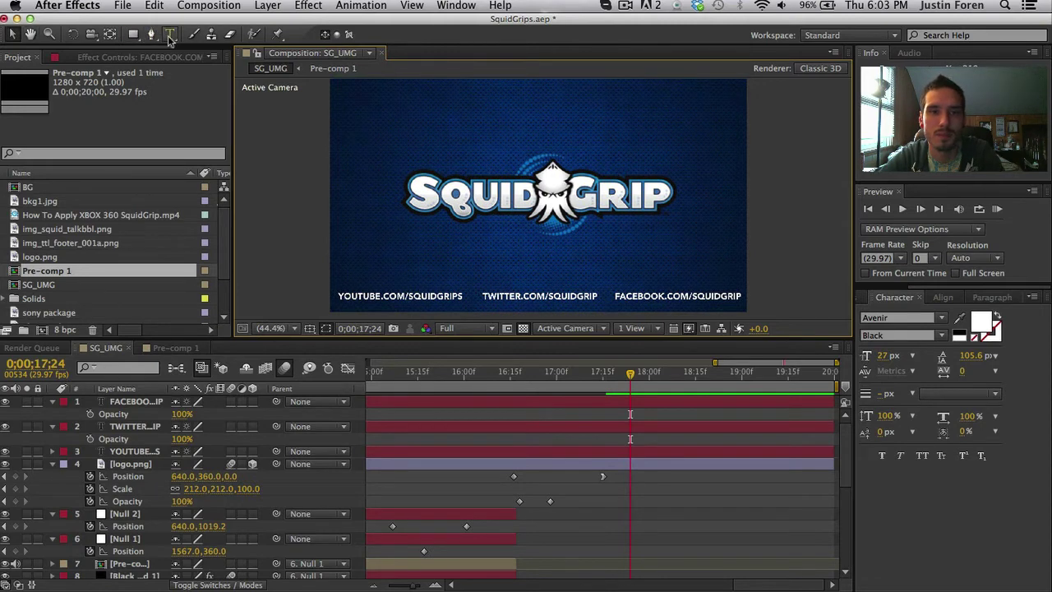
# Step: Start a new text layer below the logo and type #STOP
pyautogui.click(170, 36)
pyautogui.click(536, 259)
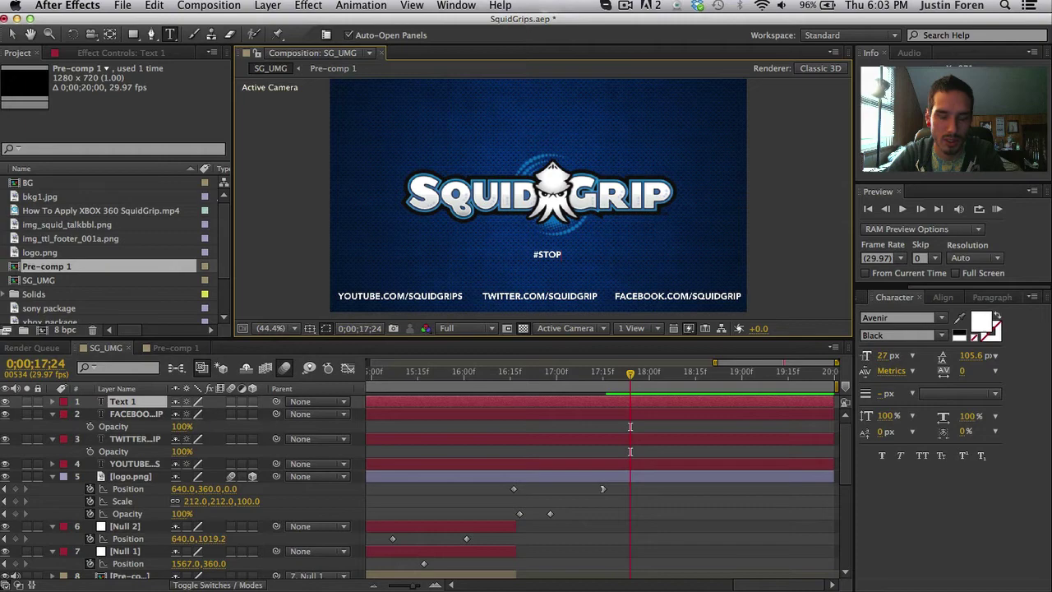
pyautogui.press('super+Tab')
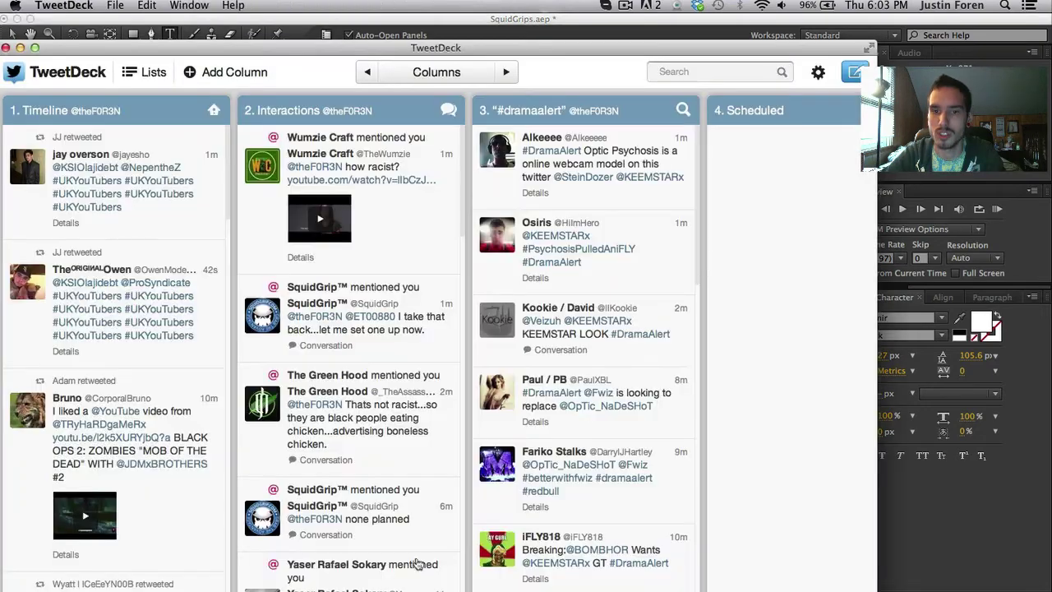
pyautogui.hscroll(6, 756, 329)
pyautogui.click(789, 158)
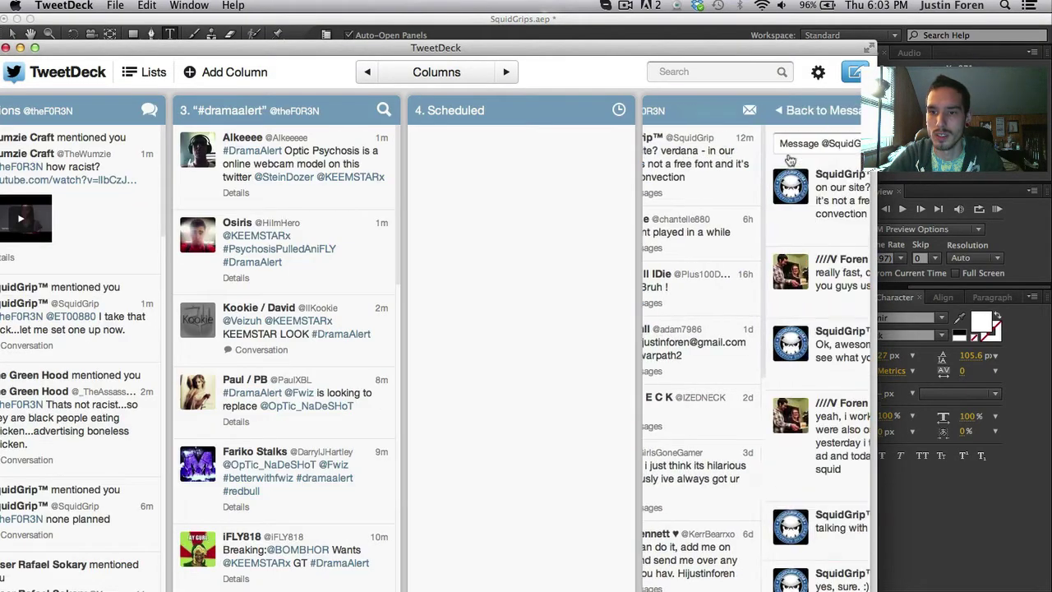
pyautogui.scroll(-3, 775, 264)
pyautogui.scroll(3, 775, 265)
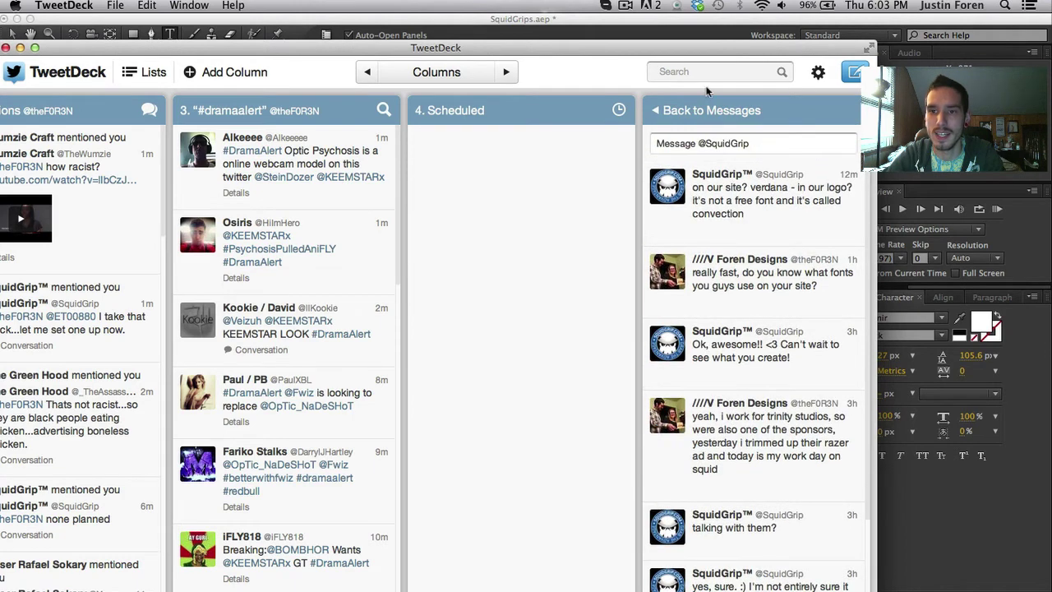
pyautogui.click(705, 110)
pyautogui.click(670, 31)
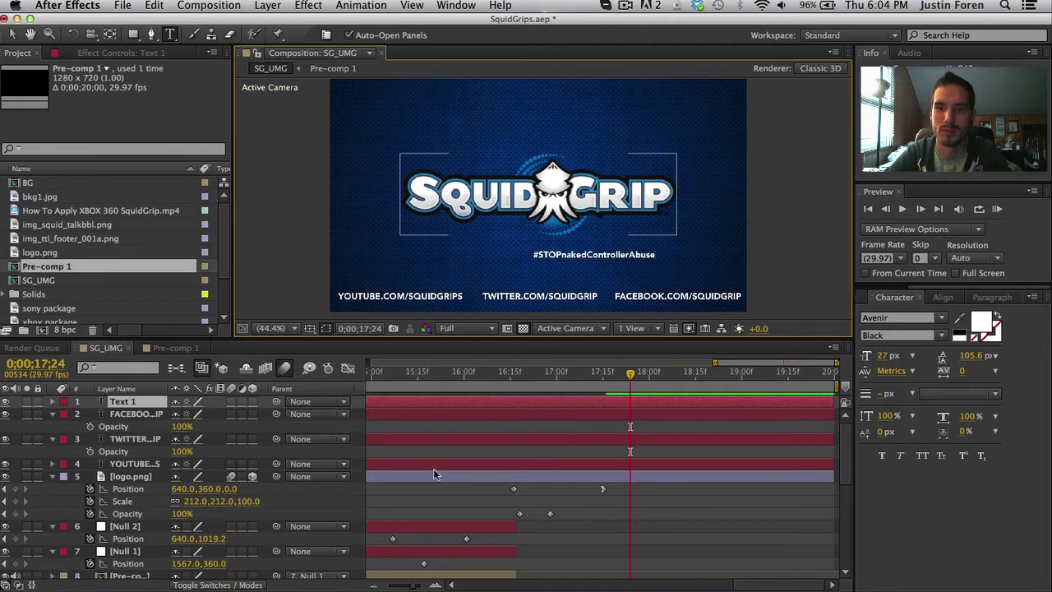
# Step: Finish the hashtag as #STOPNakedControllerAbuse and enlarge it from 27 to 33 px
pyautogui.write('e')
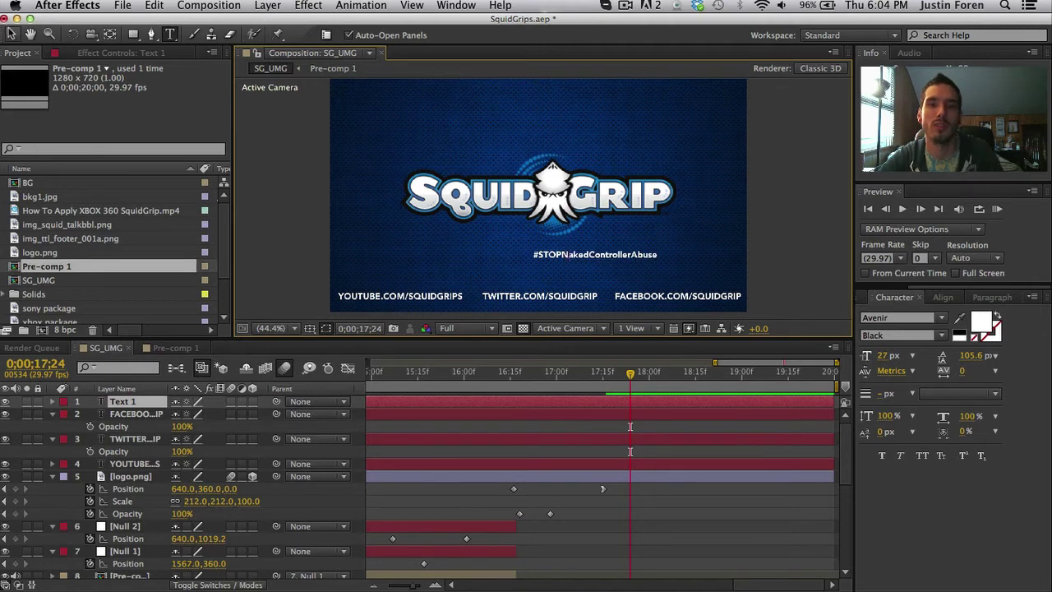
pyautogui.click(12, 33)
pyautogui.moveTo(885, 361); pyautogui.dragTo(903, 354)
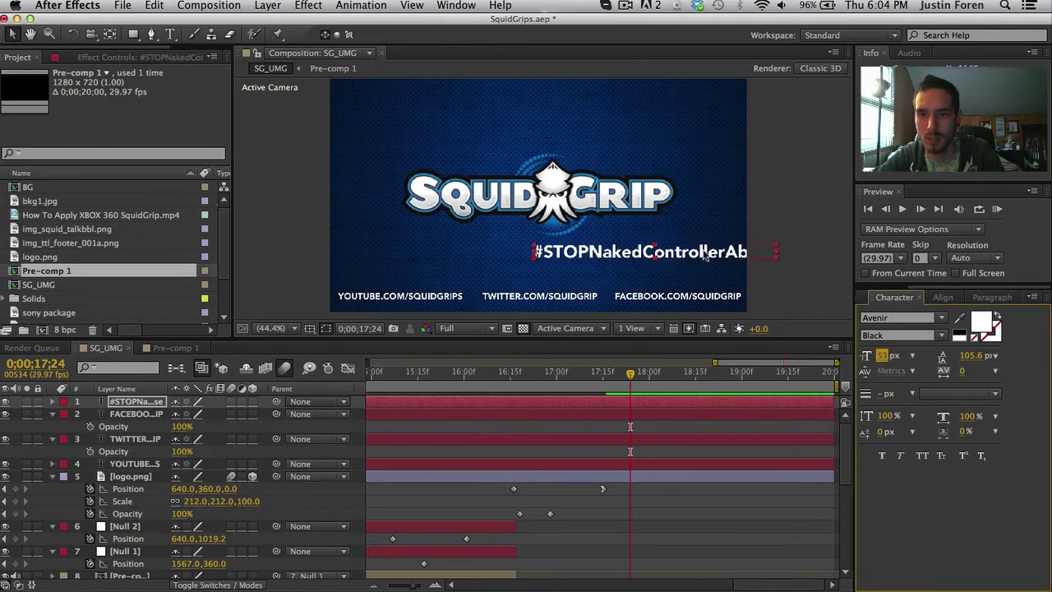
# Step: Place the hashtag beneath the logo and centre it horizontally in the composition
pyautogui.moveTo(705, 258); pyautogui.dragTo(598, 257)
pyautogui.click(943, 297)
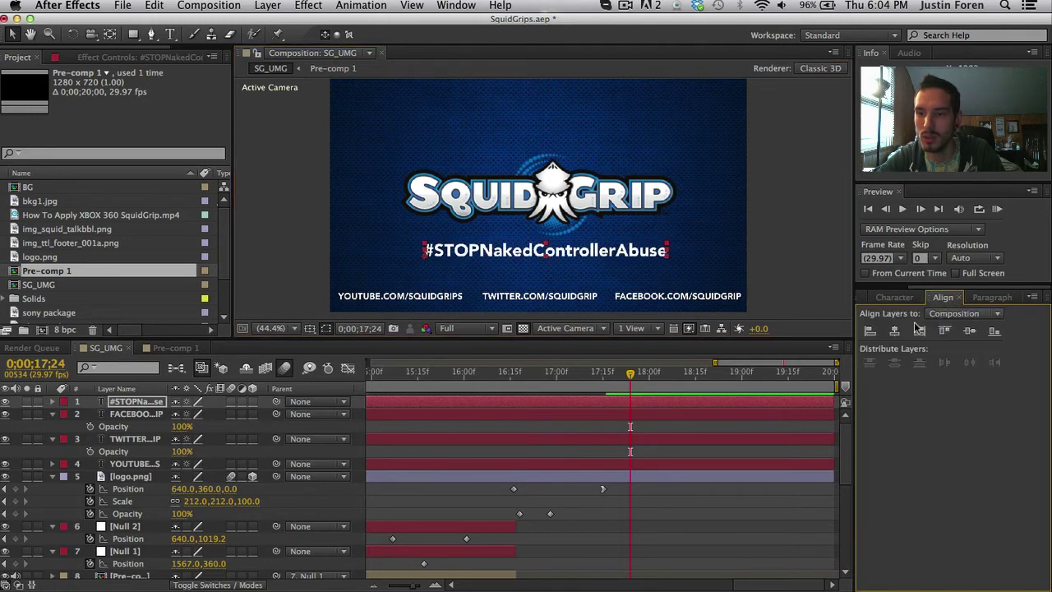
pyautogui.click(895, 331)
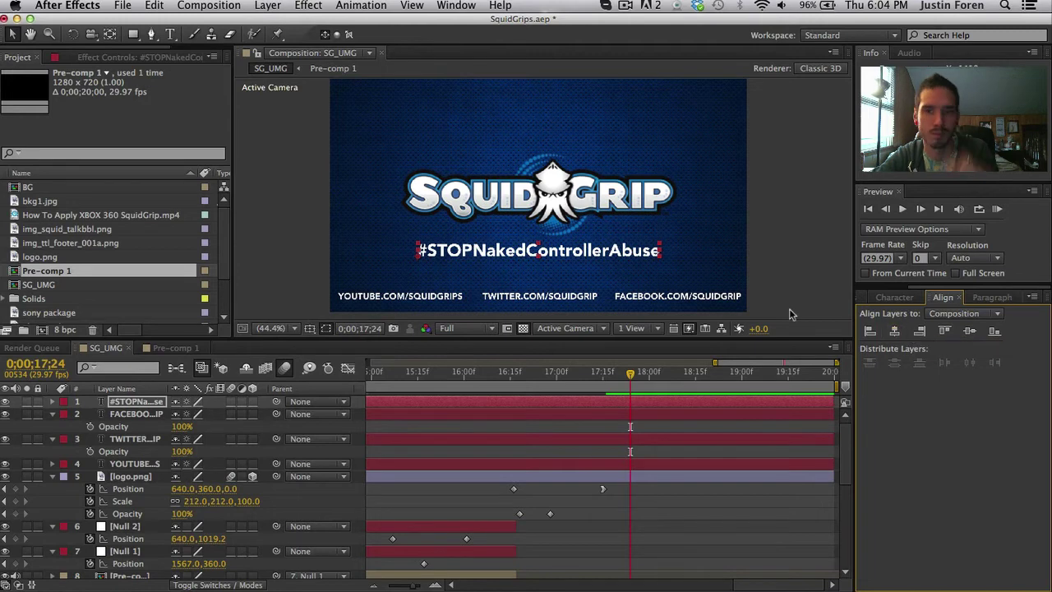
pyautogui.scroll(1, 686, 216)
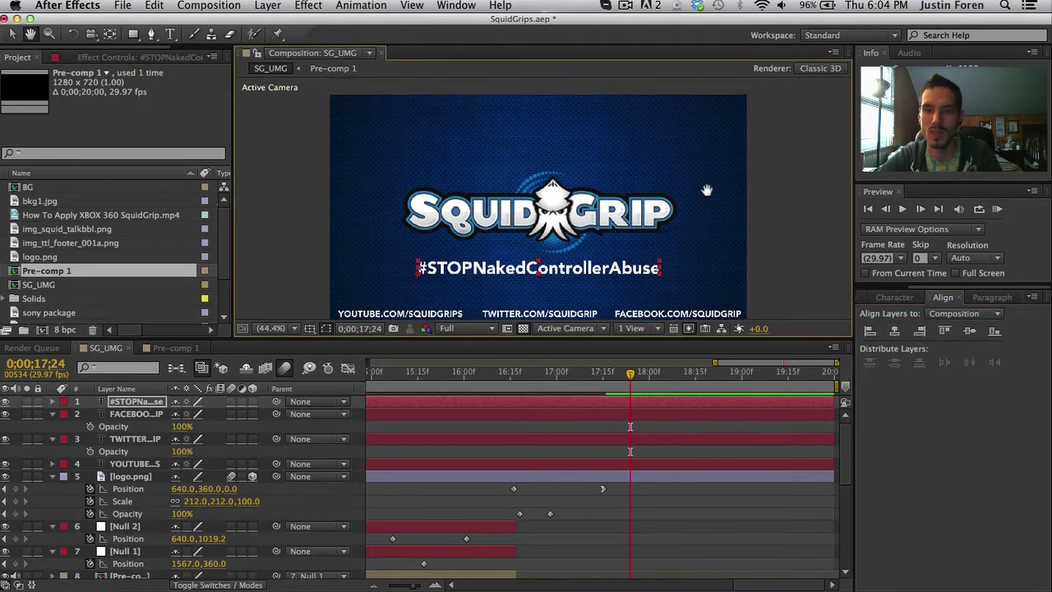
pyautogui.click(773, 231)
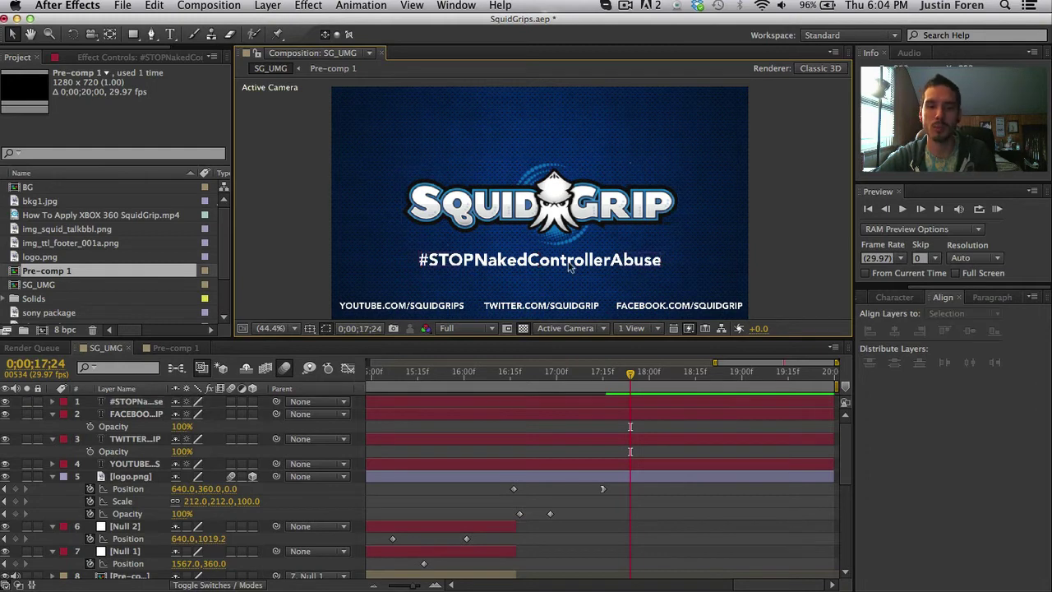
# Step: At 17;15, nudge the logo.png layer up to position 640,270
pyautogui.click(622, 212)
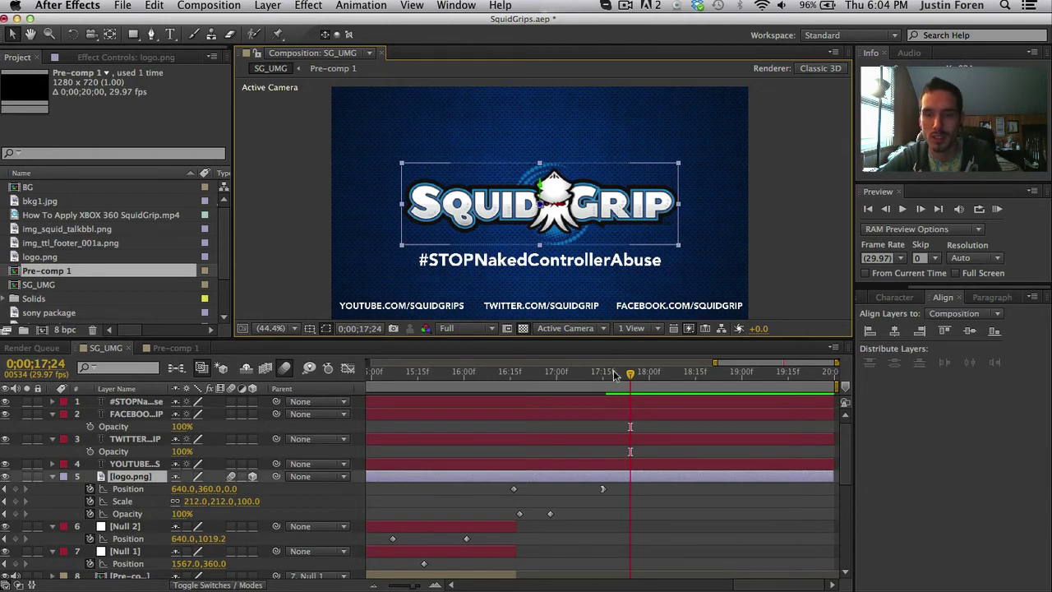
pyautogui.moveTo(617, 376); pyautogui.dragTo(605, 376)
pyautogui.click(615, 189)
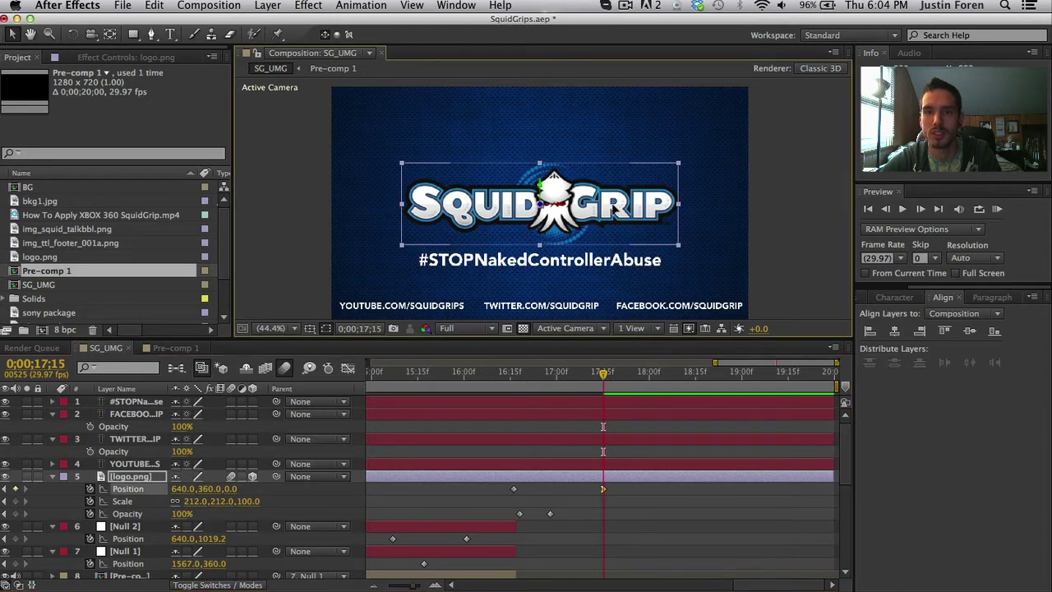
pyautogui.hotkey('shift', 'Up')
pyautogui.hotkey('shift', 'Up')
pyautogui.hotkey('shift', 'Up')
pyautogui.hotkey('shift', 'Up')
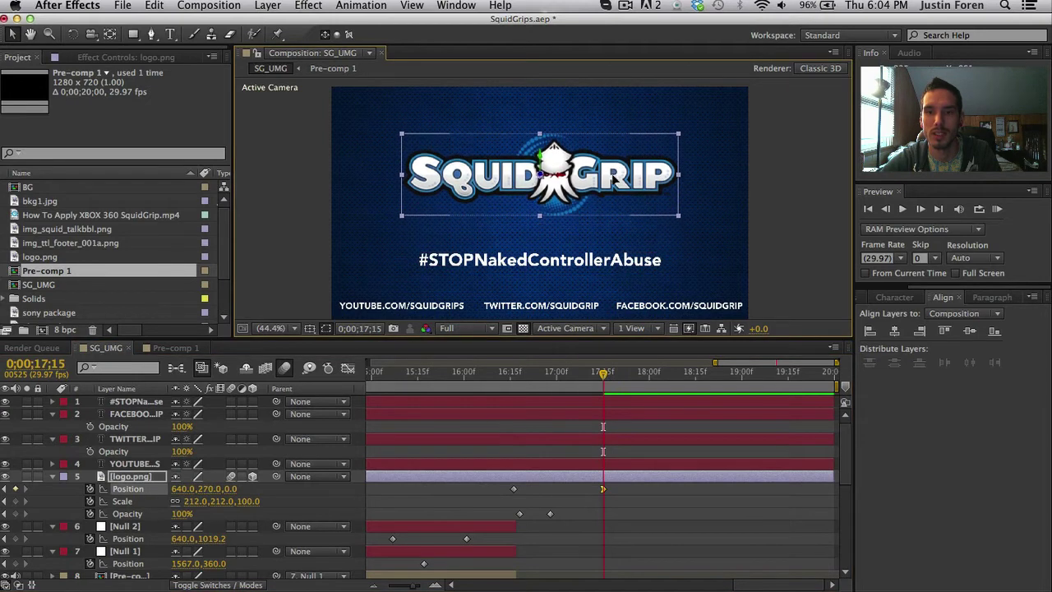
# Step: Shrink the hashtag text, centre it horizontally and nudge it up just beneath the logo
pyautogui.click(575, 526)
pyautogui.click(136, 402)
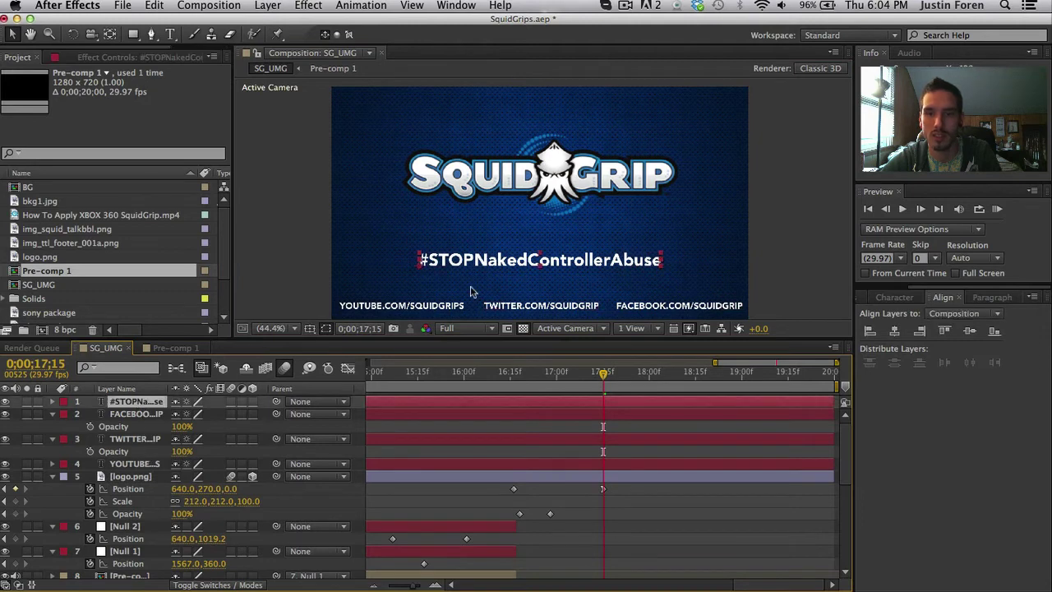
pyautogui.hotkey('shift', 'Up')
pyautogui.hotkey('shift', 'Up')
pyautogui.hotkey('shift', 'Up')
pyautogui.hotkey('shift', 'Up')
pyautogui.hotkey('shift', 'Up')
pyautogui.hotkey('shift', 'Up')
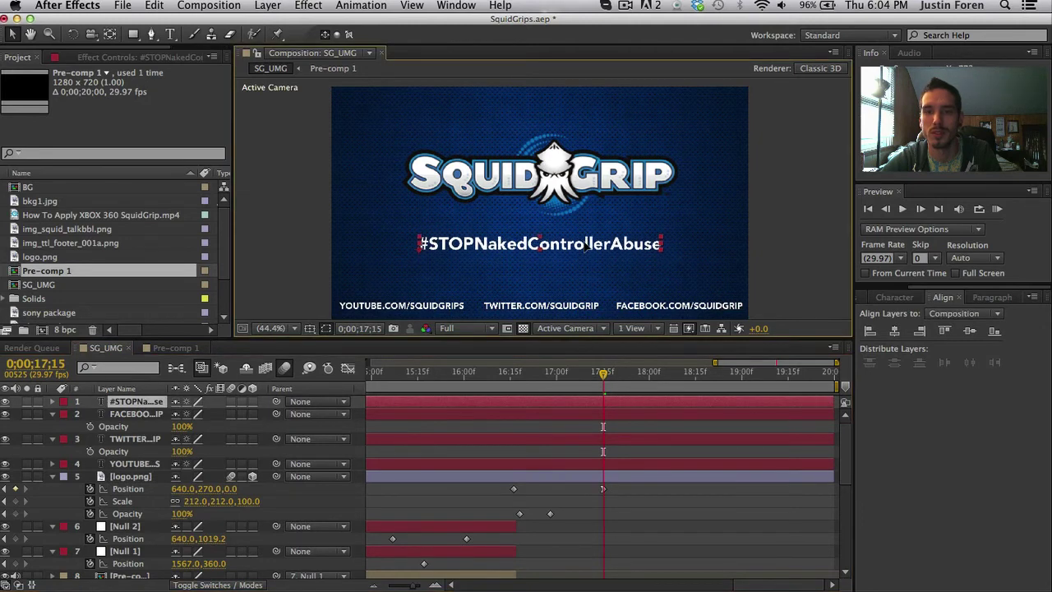
pyautogui.hotkey('shift', 'Up')
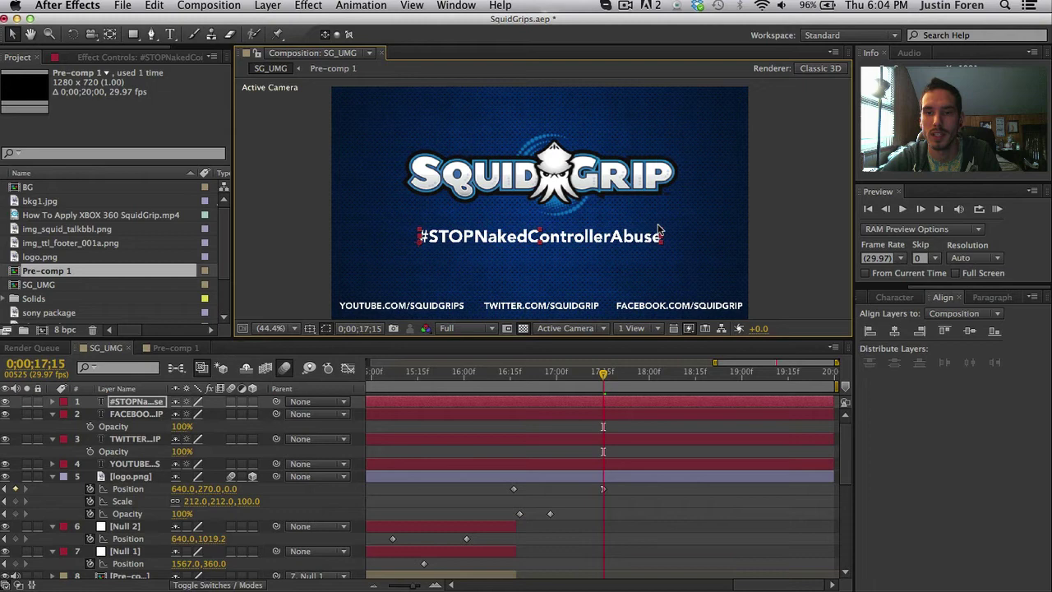
pyautogui.press('shift+alt+KP_Subtract')
pyautogui.press('shift+alt+KP_Subtract')
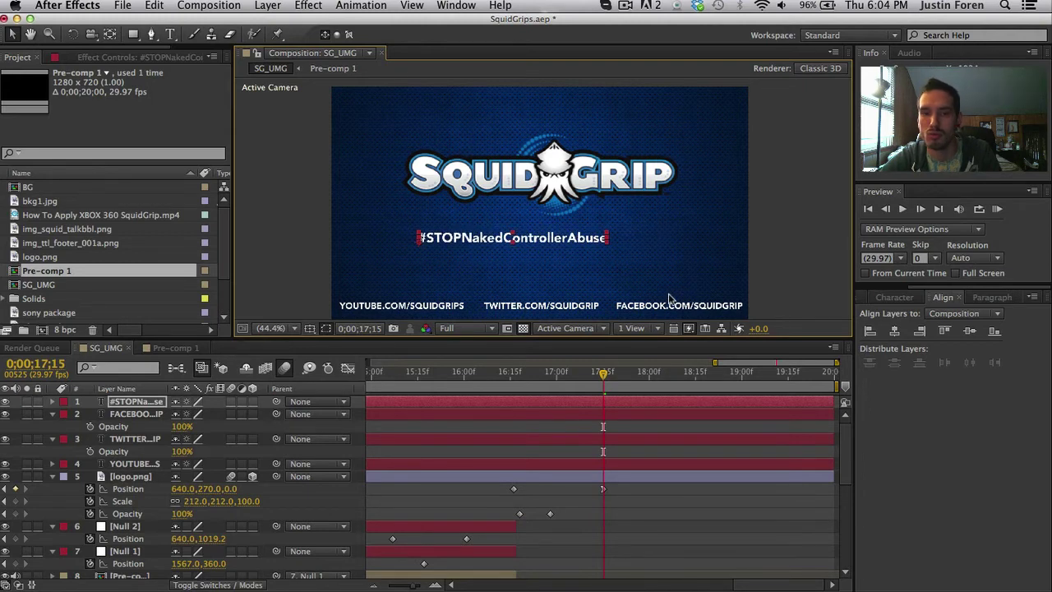
pyautogui.click(895, 330)
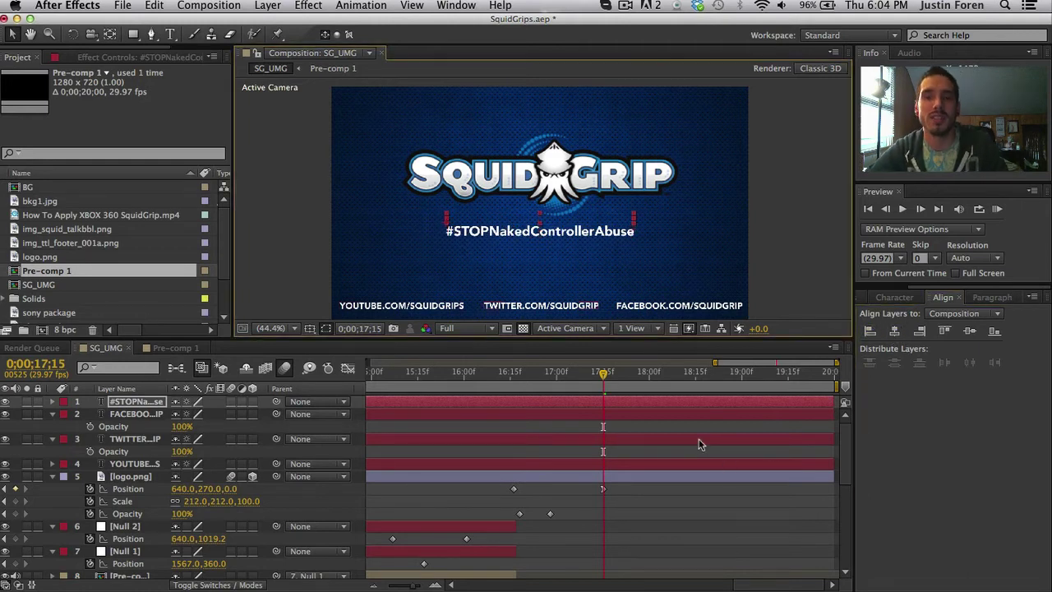
pyautogui.hotkey('shift', 'Up')
pyautogui.hotkey('shift', 'Up')
pyautogui.hotkey('shift', 'Up')
pyautogui.hotkey('shift', 'Up')
pyautogui.hotkey('shift', 'Up')
pyautogui.click(697, 511)
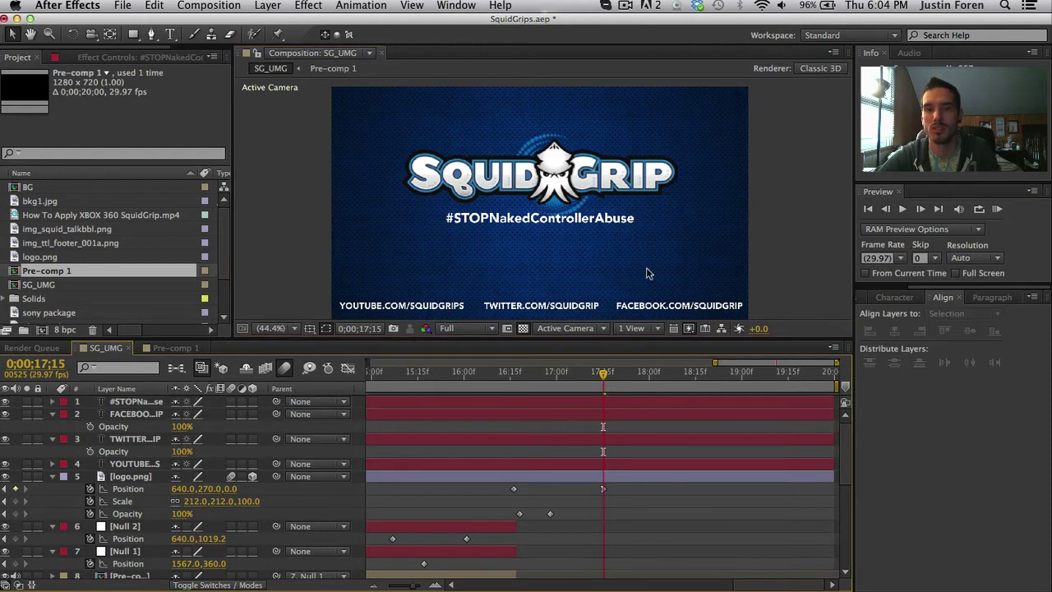
# Step: Add Position keyframes at 17;15 to the FACEBOOK, TWITTER and YOUTUBE link layers
pyautogui.scroll(-2, 646, 273)
pyautogui.scroll(2, 646, 273)
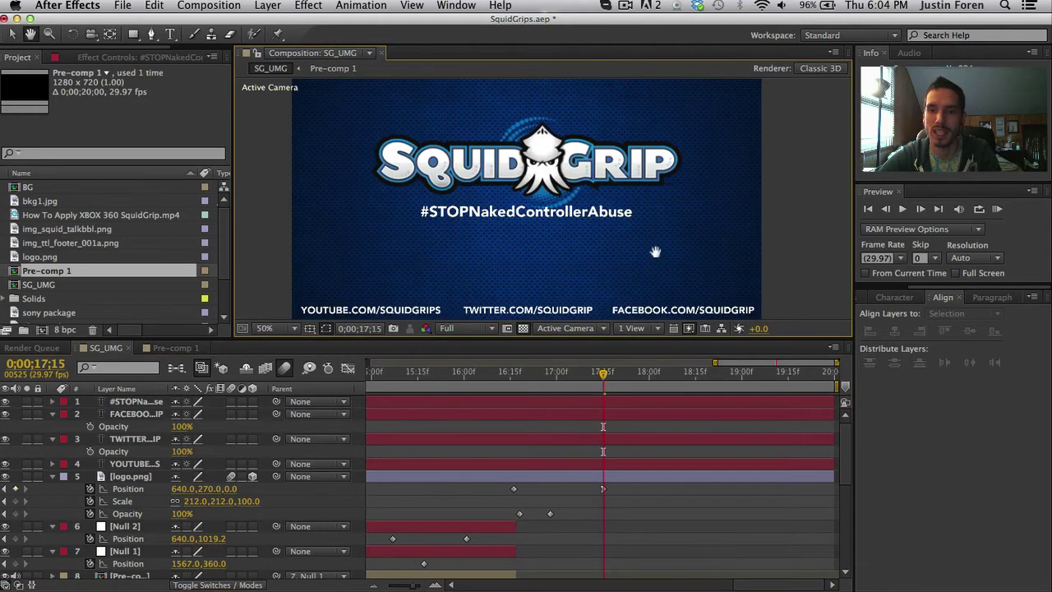
pyautogui.click(577, 415)
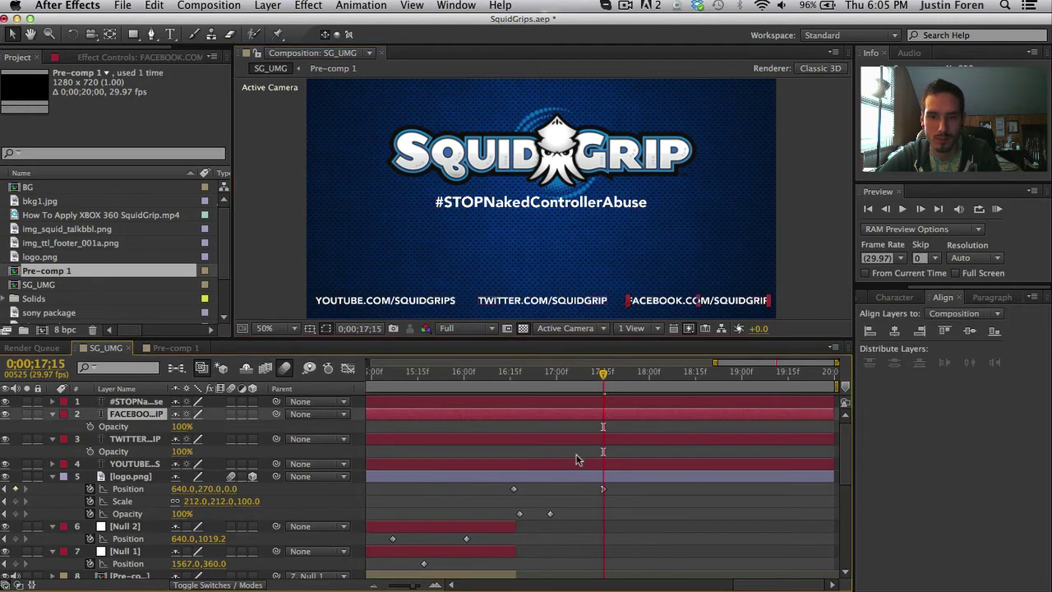
pyautogui.keyDown('shift'); pyautogui.click(577, 463); pyautogui.keyUp('shift')
pyautogui.hotkey('alt', 'shift', 'p')
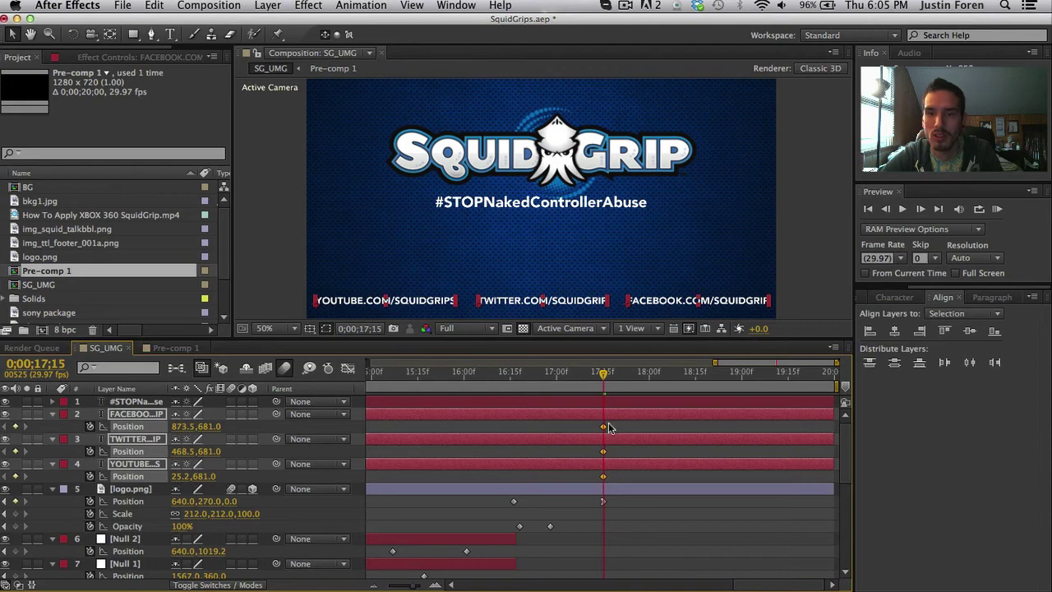
# Step: At 17;00, drag the three social link layers down below the bottom of the frame
pyautogui.moveTo(604, 376); pyautogui.dragTo(557, 358)
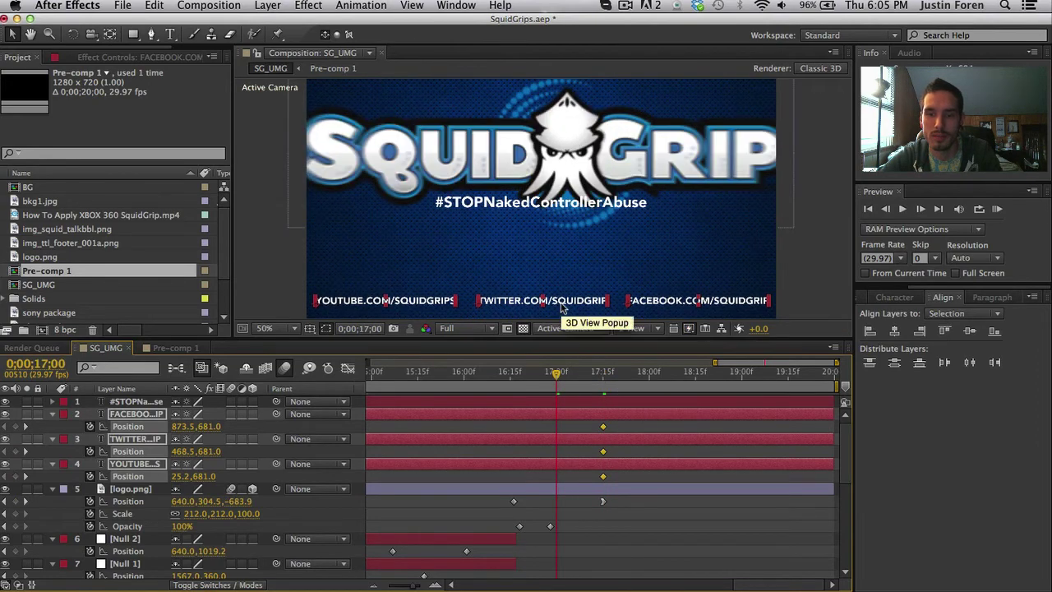
pyautogui.scroll(-3, 564, 271)
pyautogui.moveTo(564, 255); pyautogui.dragTo(558, 296)
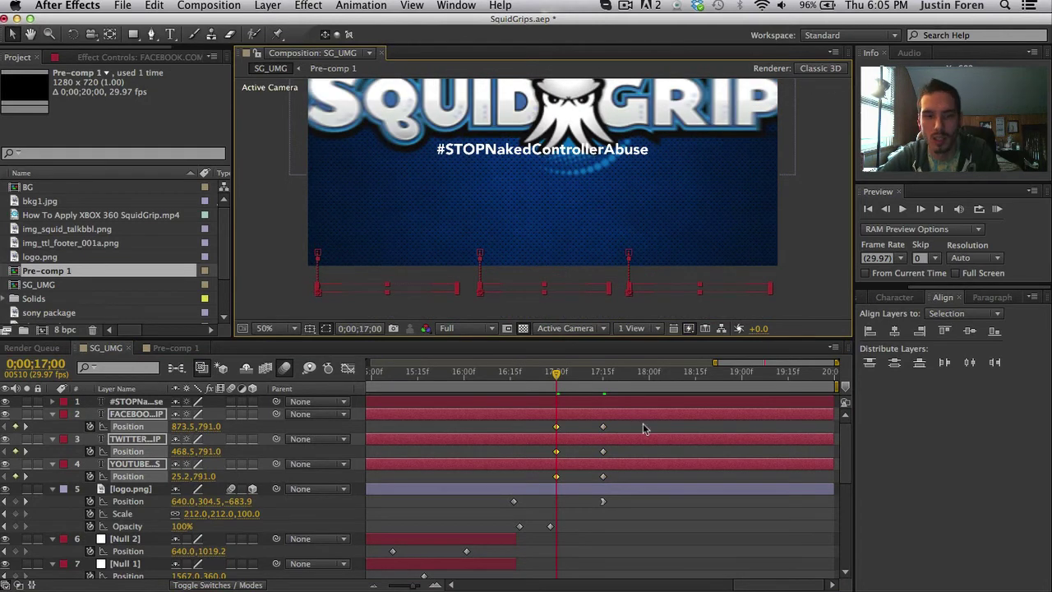
pyautogui.click(613, 424)
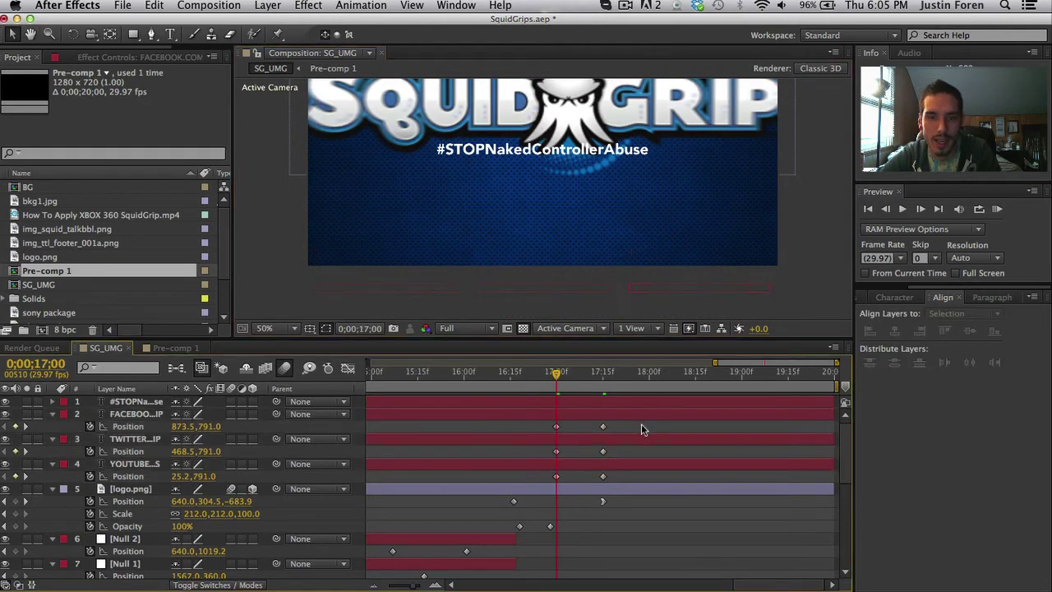
# Step: Delay the Facebook and Twitter keyframes to stagger the links, then shift the end keyframes slightly earlier
pyautogui.click(584, 380)
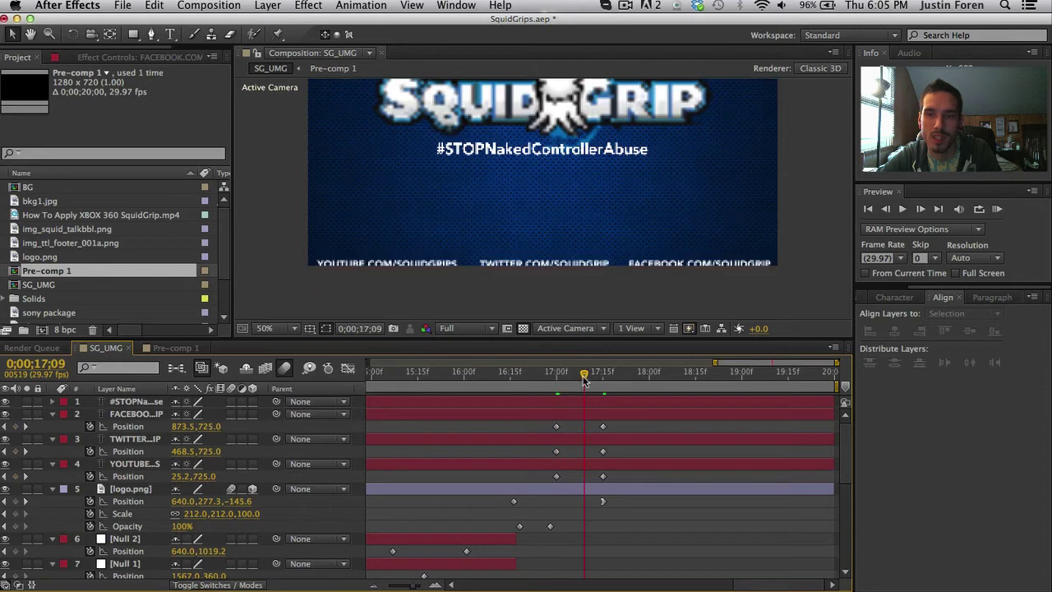
pyautogui.moveTo(612, 452); pyautogui.dragTo(655, 493)
pyautogui.click(612, 428)
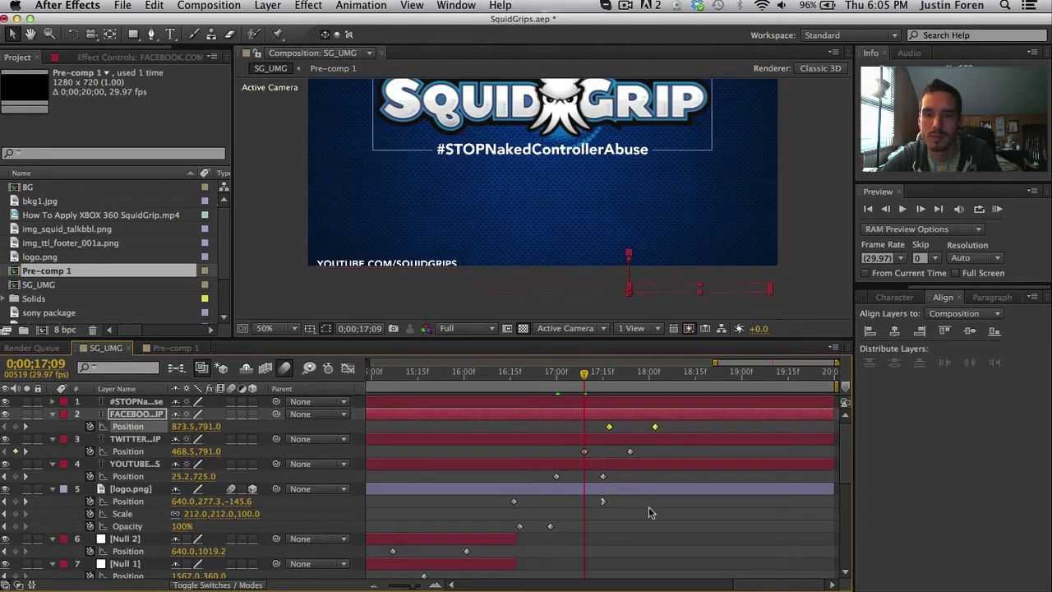
pyautogui.click(669, 426)
pyautogui.click(655, 426)
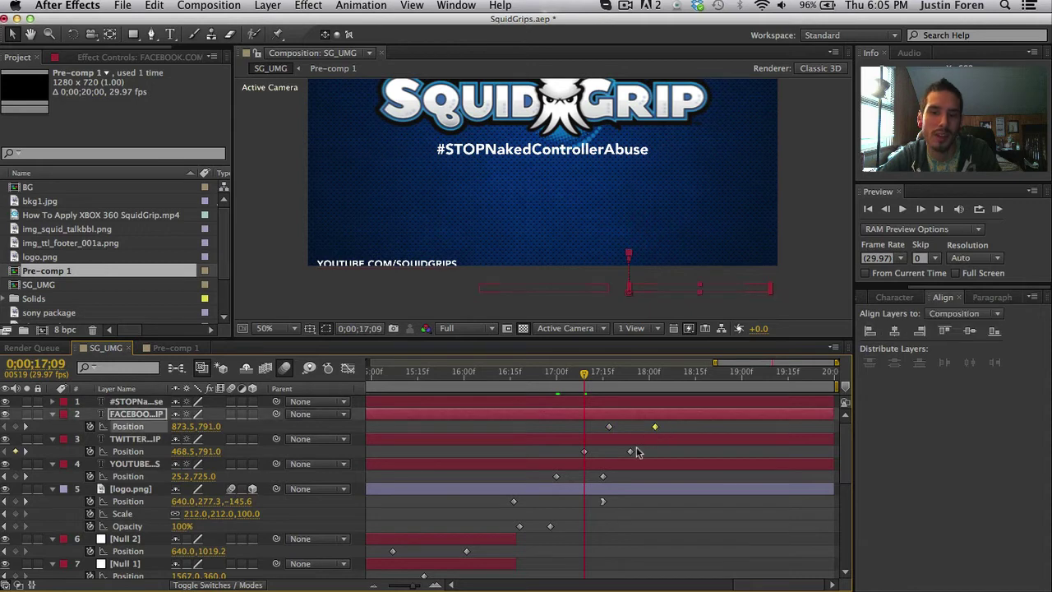
pyautogui.keyDown('shift'); pyautogui.click(631, 451); pyautogui.keyUp('shift')
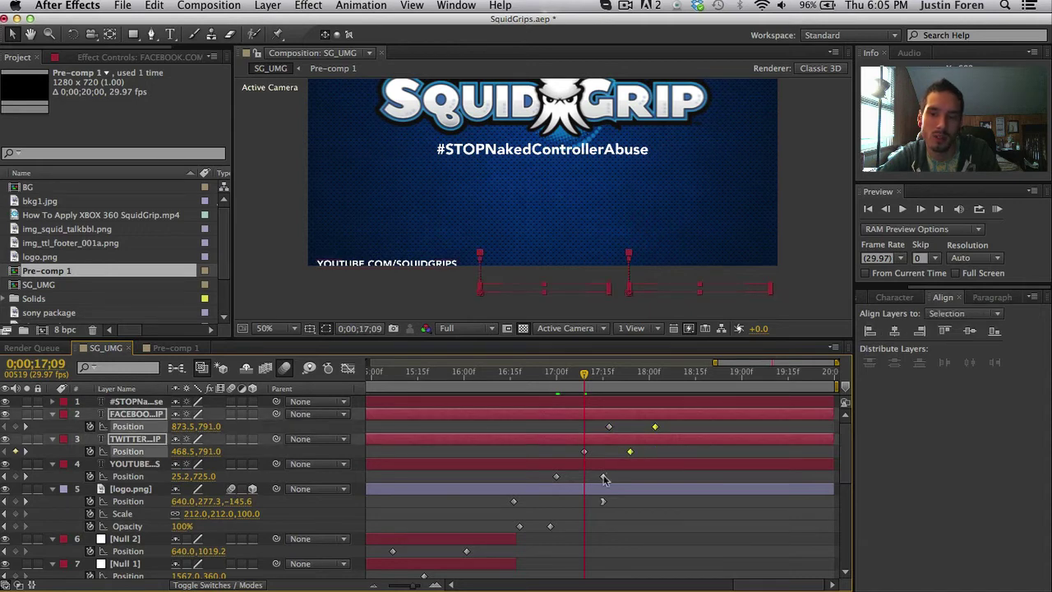
pyautogui.keyDown('shift'); pyautogui.click(603, 477); pyautogui.keyUp('shift')
pyautogui.moveTo(602, 477); pyautogui.dragTo(587, 478)
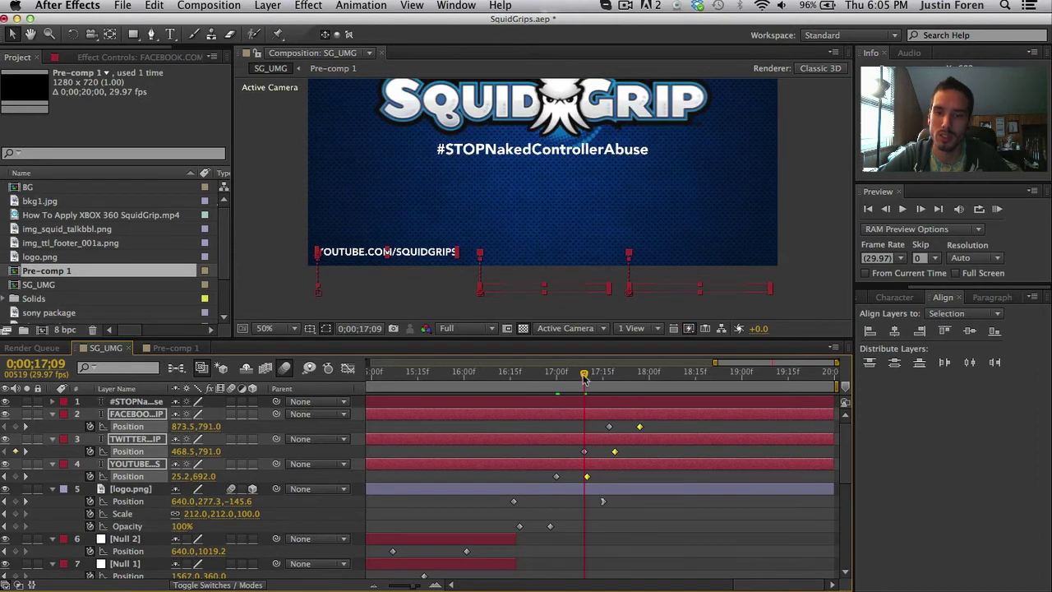
pyautogui.moveTo(585, 375)
pyautogui.mouseDown()
pyautogui.moveTo(637, 371)
pyautogui.moveTo(559, 374)
pyautogui.moveTo(646, 386)
pyautogui.moveTo(578, 394)
pyautogui.mouseUp()
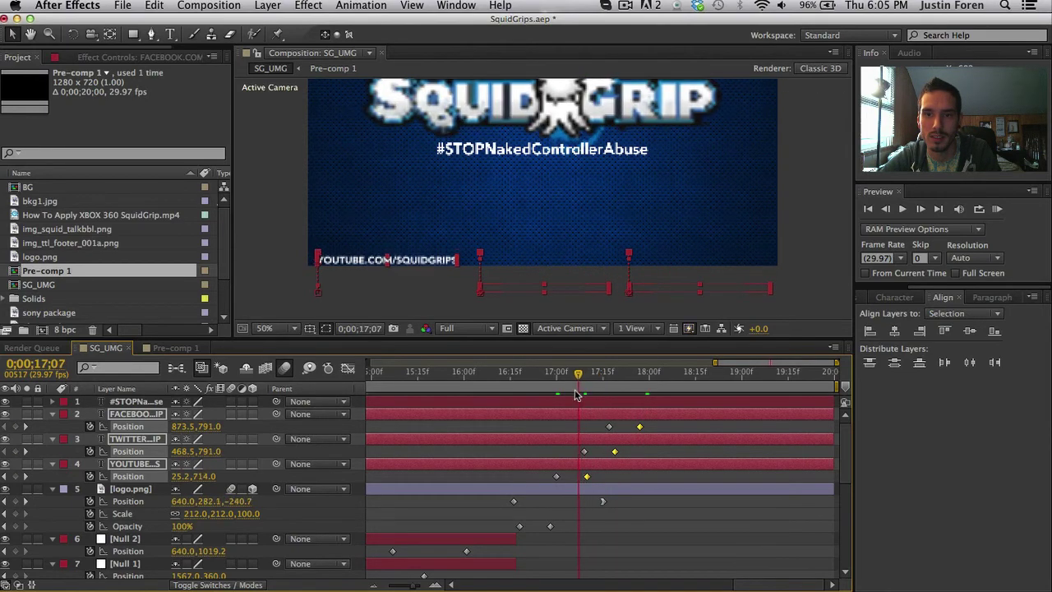
pyautogui.click(599, 405)
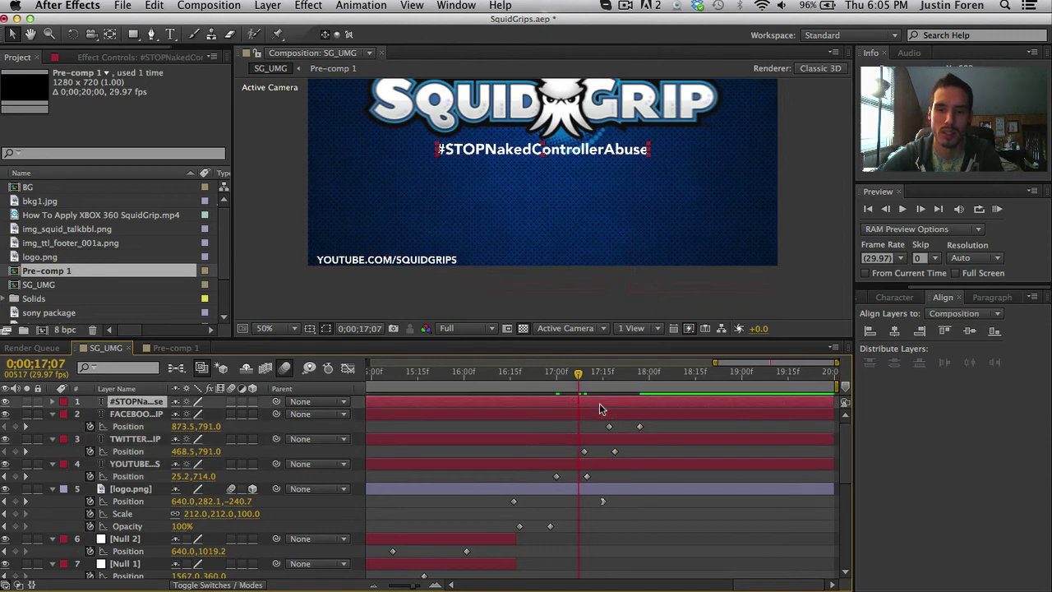
# Step: Keyframe the hashtag's Opacity from 0% at 17;07 to 100% at about 17;16, then preview
pyautogui.press('t')
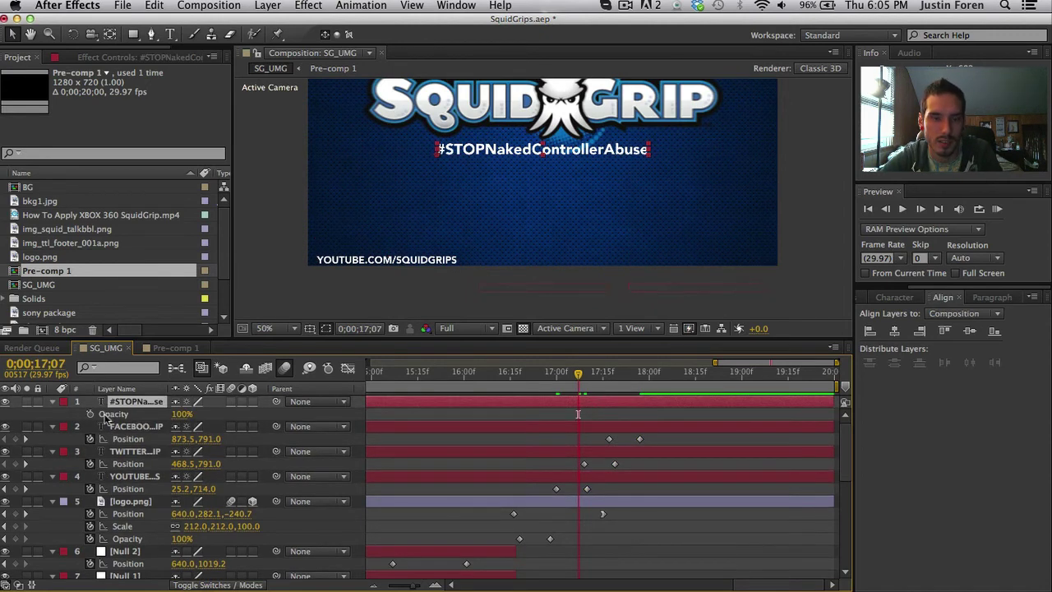
pyautogui.click(91, 414)
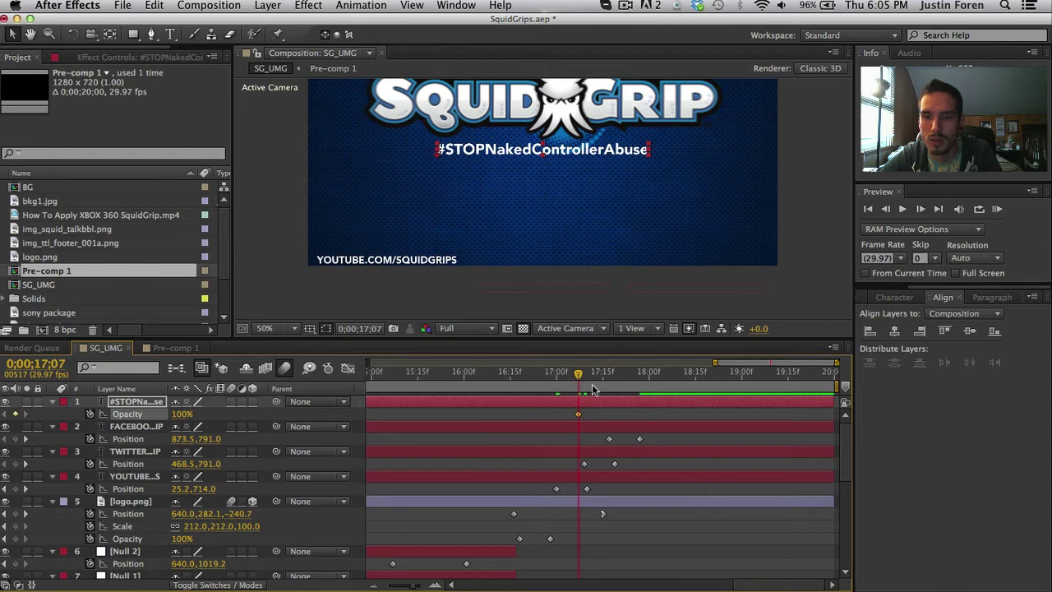
pyautogui.moveTo(579, 414); pyautogui.dragTo(606, 413)
pyautogui.moveTo(182, 414); pyautogui.dragTo(131, 413)
pyautogui.press('space')
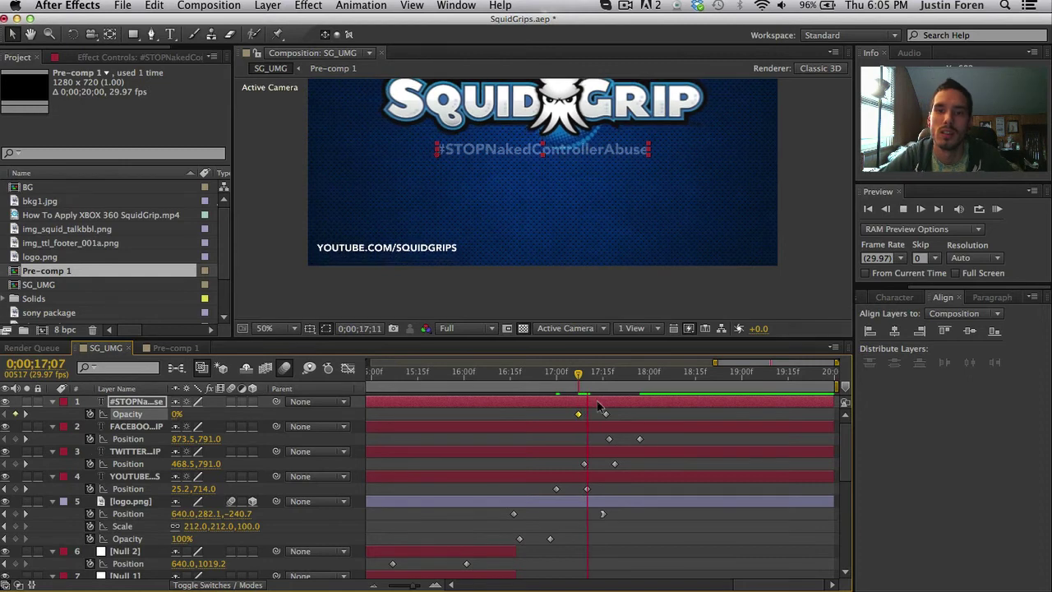
pyautogui.press('space')
pyautogui.click(667, 444)
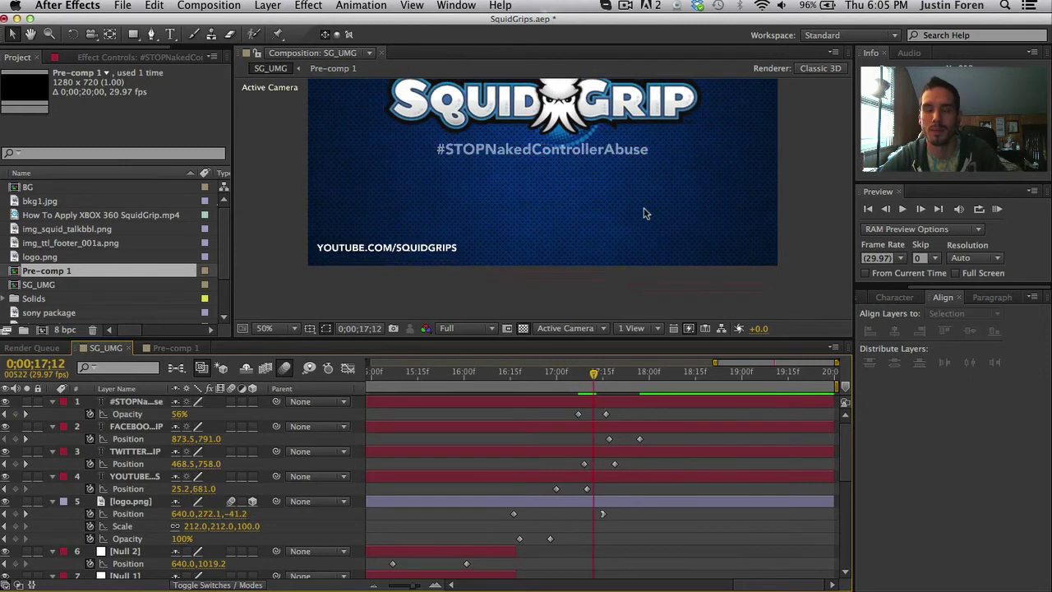
# Step: Reposition and enlarge the composition viewer, then play the social links animation from 17;13
pyautogui.press('h')
pyautogui.moveTo(650, 185); pyautogui.dragTo(640, 240)
pyautogui.press('v')
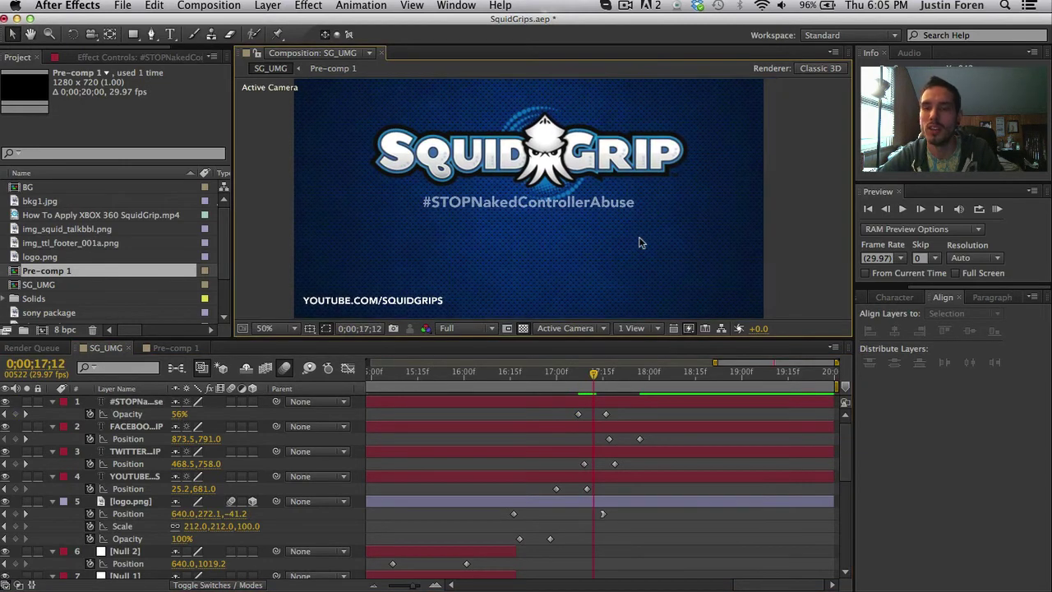
pyautogui.moveTo(614, 336); pyautogui.dragTo(614, 403)
pyautogui.click(597, 442)
pyautogui.press('space')
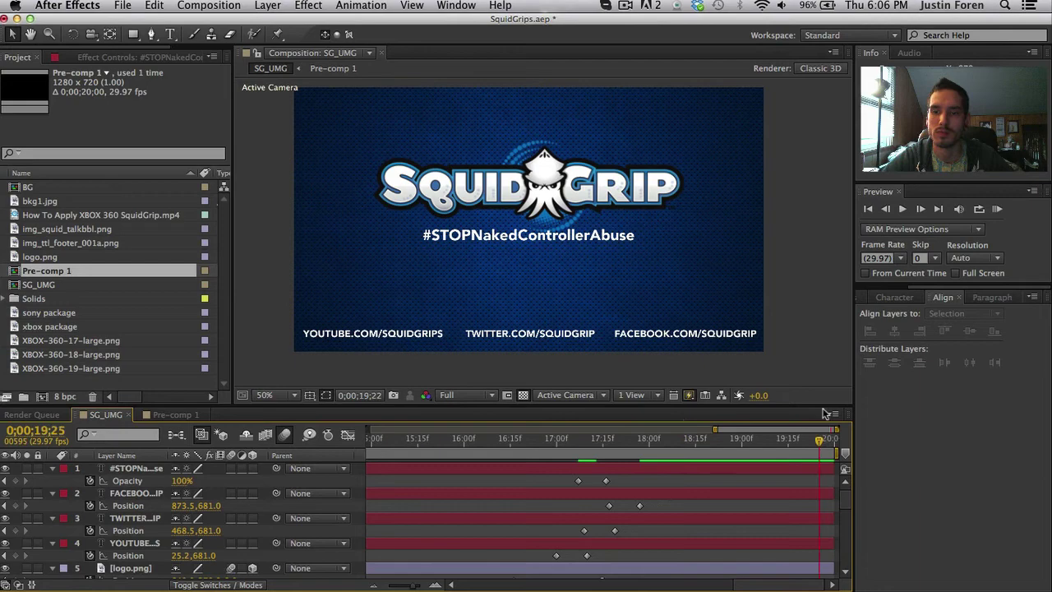
# Step: Shift the logo.png layer and its keyframes earlier so it appears around 16 seconds
pyautogui.click(680, 436)
pyautogui.moveTo(666, 428); pyautogui.dragTo(543, 425)
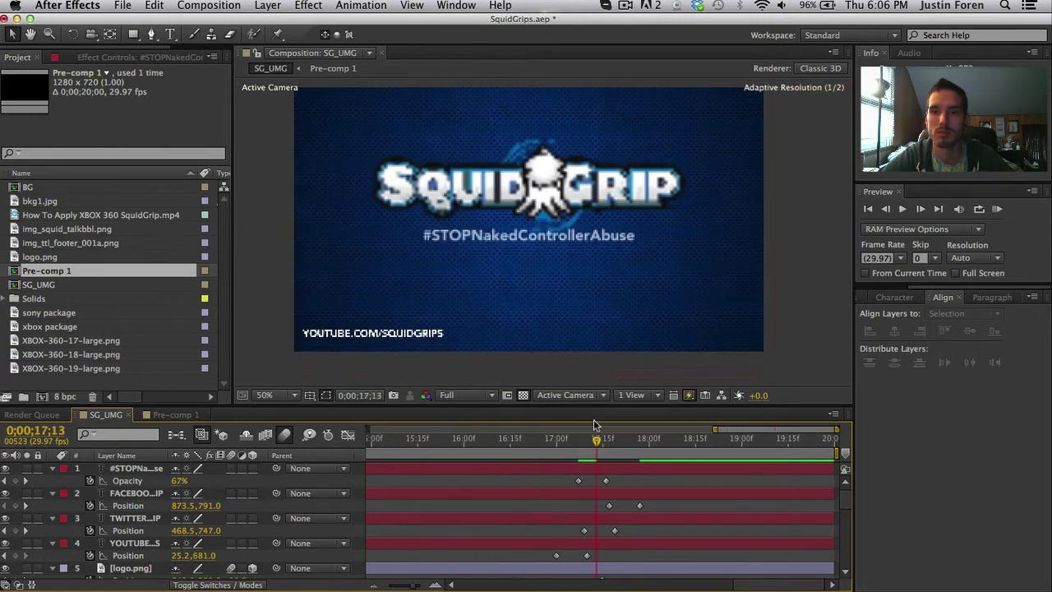
pyautogui.moveTo(595, 425); pyautogui.dragTo(498, 431)
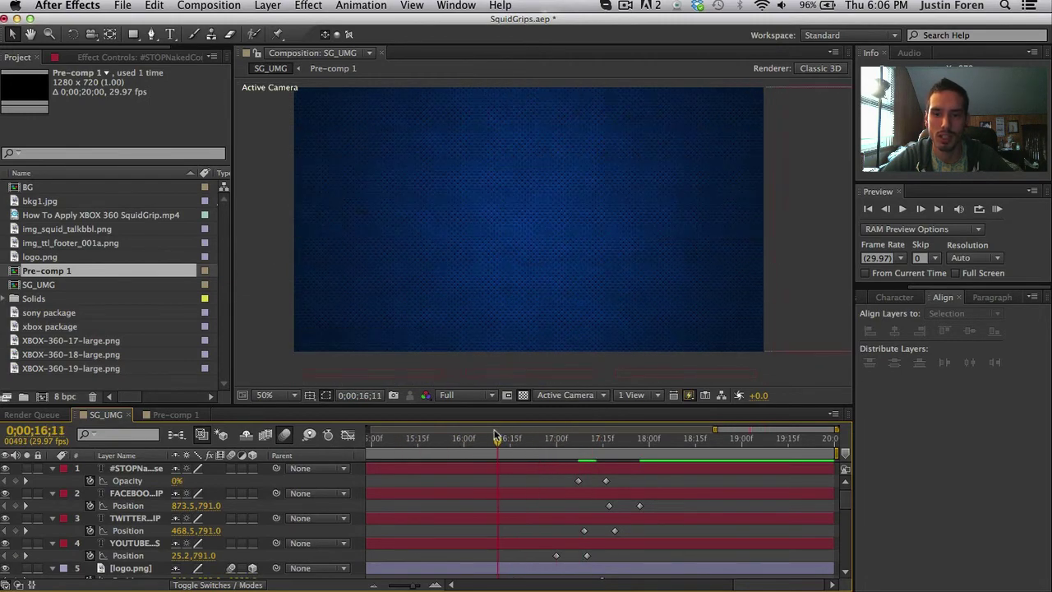
pyautogui.scroll(-5, 522, 505)
pyautogui.click(516, 492)
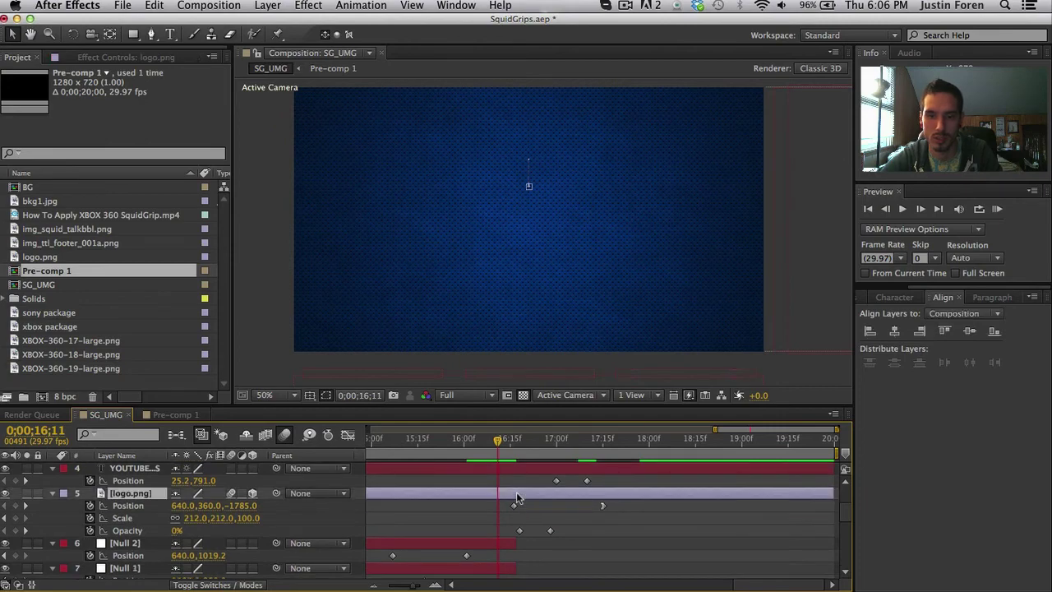
pyautogui.scroll(5, 516, 492)
pyautogui.keyDown('shift'); pyautogui.click(516, 491); pyautogui.keyUp('shift')
pyautogui.scroll(-1, 522, 465)
pyautogui.scroll(-3, 523, 470)
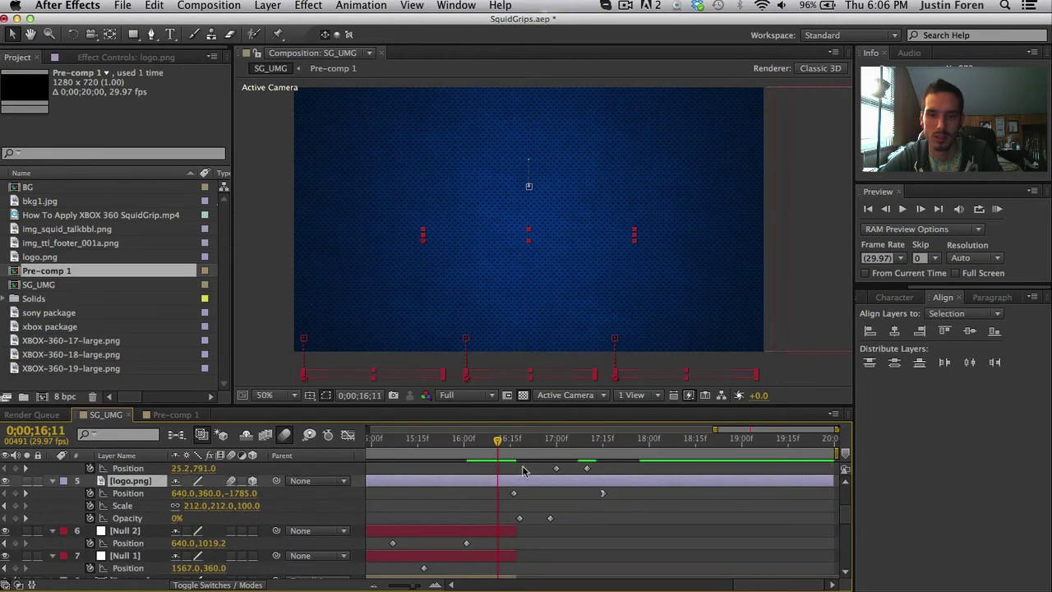
pyautogui.moveTo(525, 483); pyautogui.dragTo(469, 485)
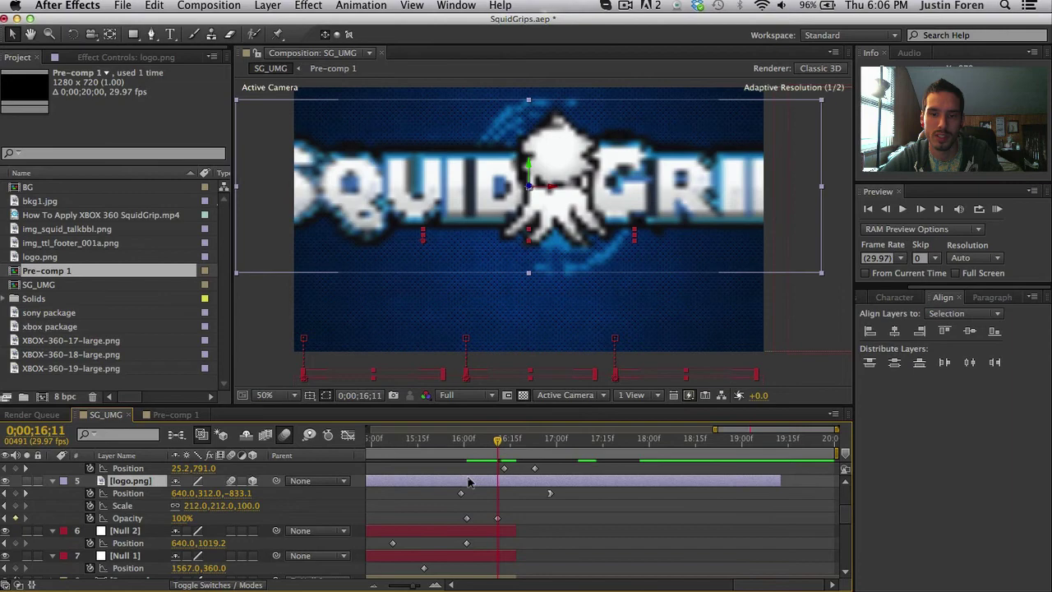
# Step: Extend the logo.png layer's out-point to the end of the composition
pyautogui.moveTo(449, 442); pyautogui.dragTo(745, 426)
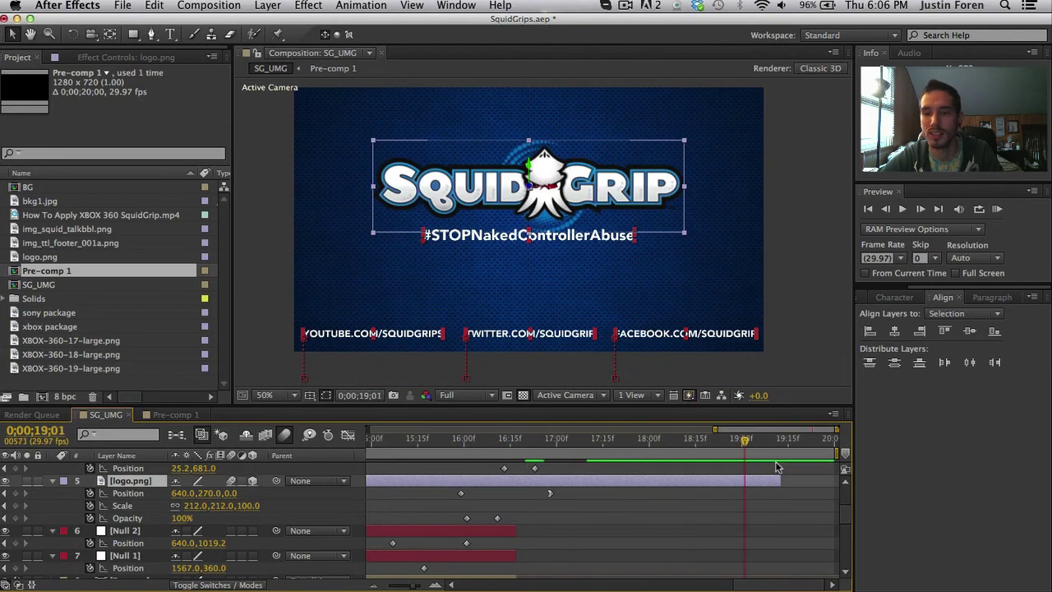
pyautogui.moveTo(780, 481); pyautogui.dragTo(840, 481)
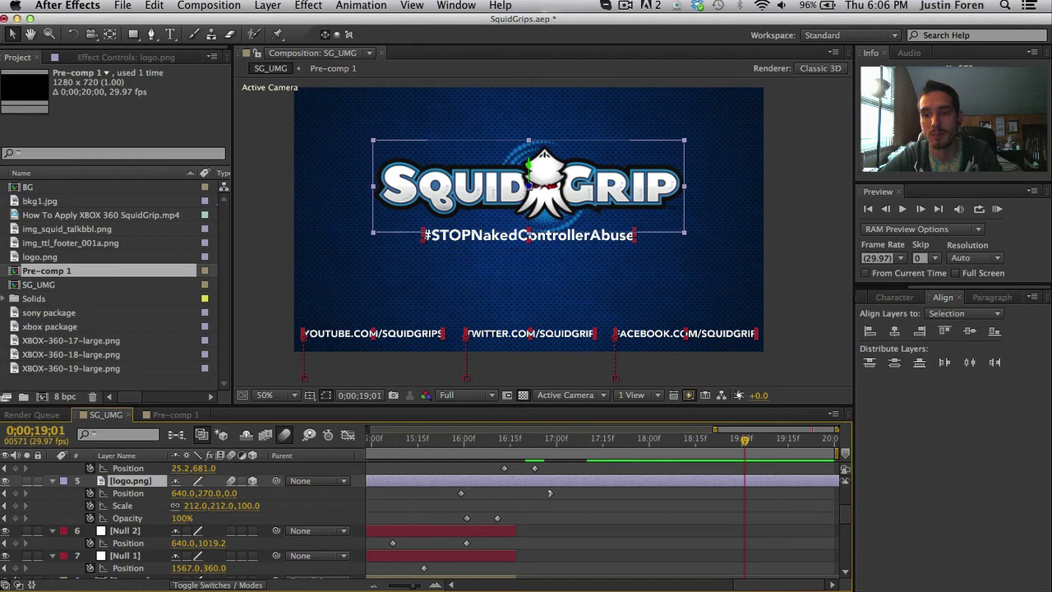
pyautogui.click(810, 502)
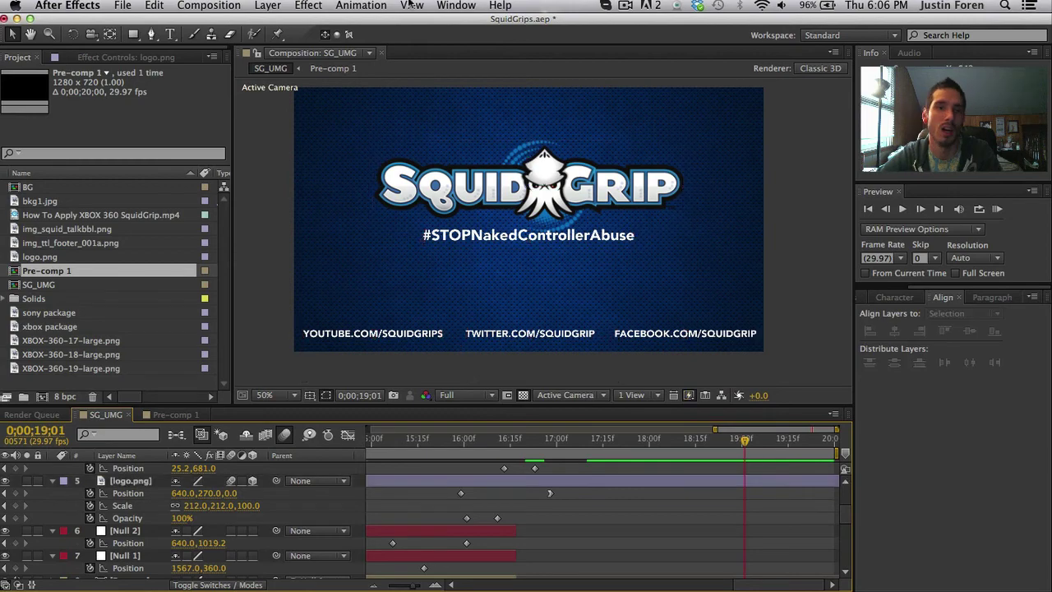
# Step: Create a new black solid layer through Layer > New > Solid
pyautogui.click(233, 8)
pyautogui.moveTo(267, 6)
pyautogui.moveTo(263, 24)
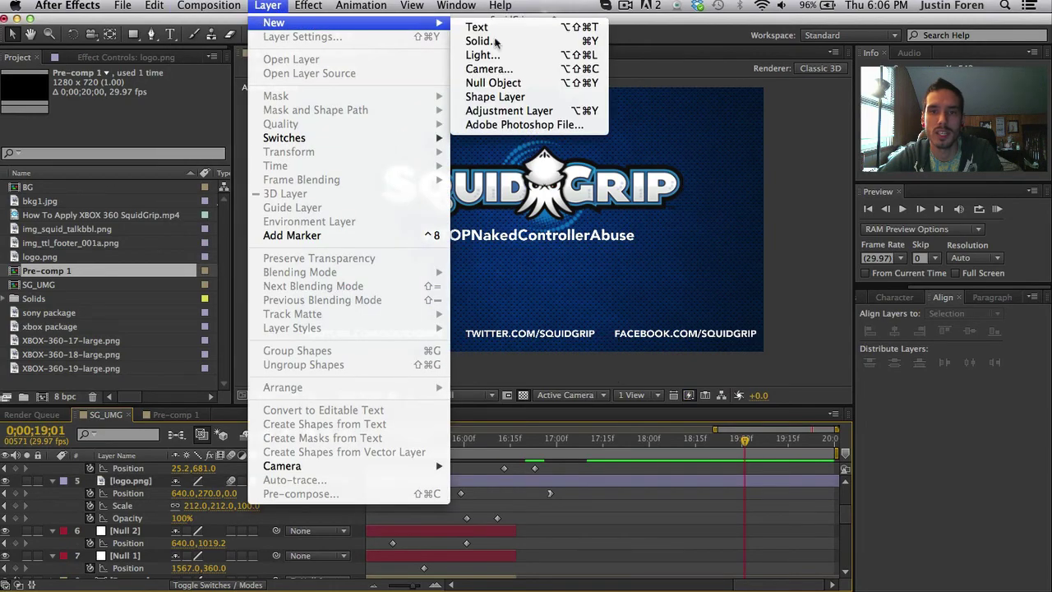
pyautogui.click(507, 40)
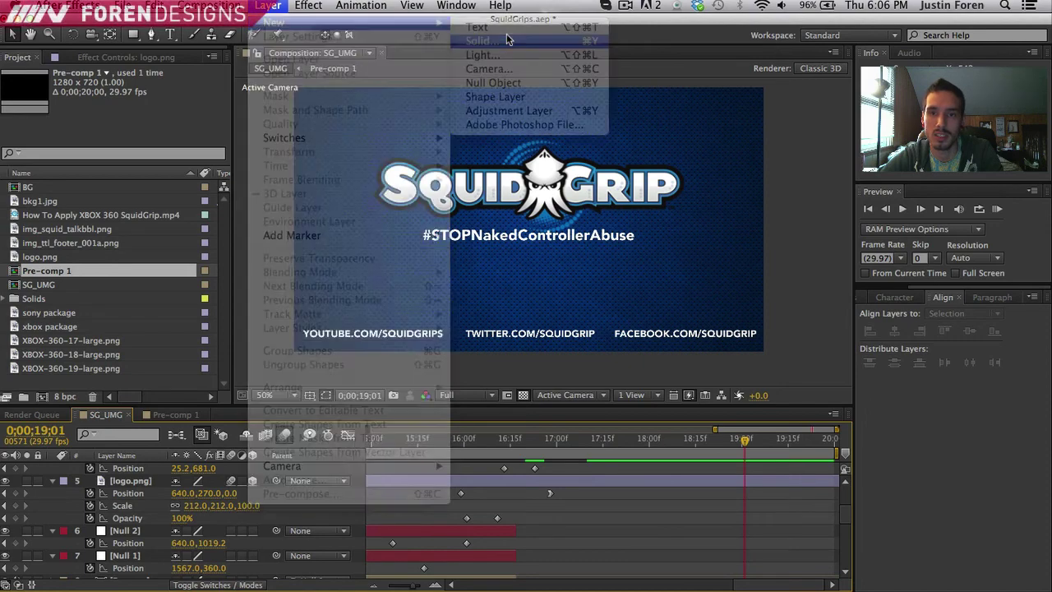
pyautogui.press('Return')
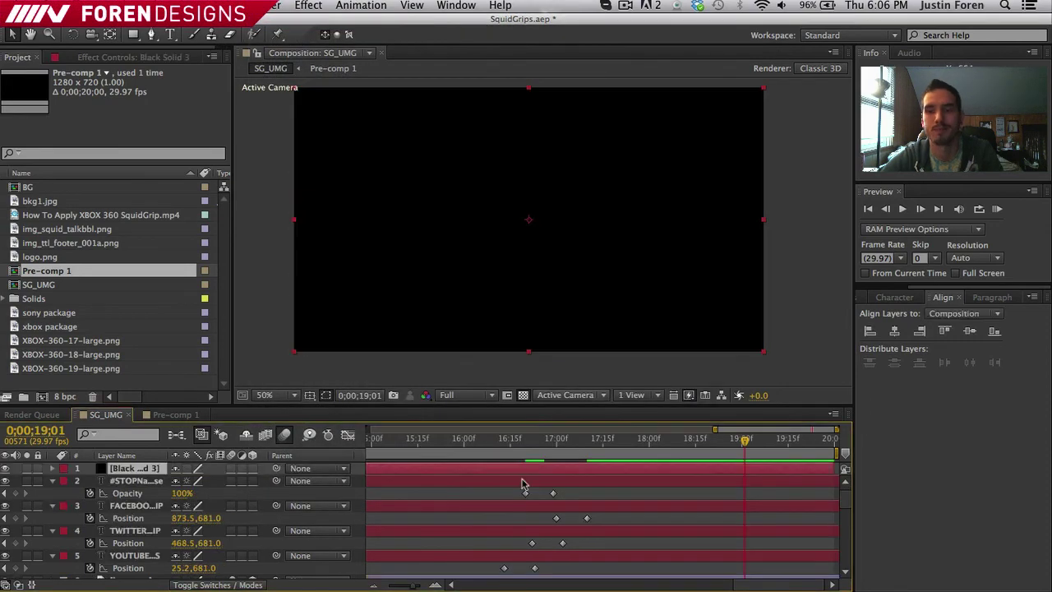
# Step: Keyframe the black solid's Opacity from 0% at 19;07 to 100% at the composition end
pyautogui.press('t')
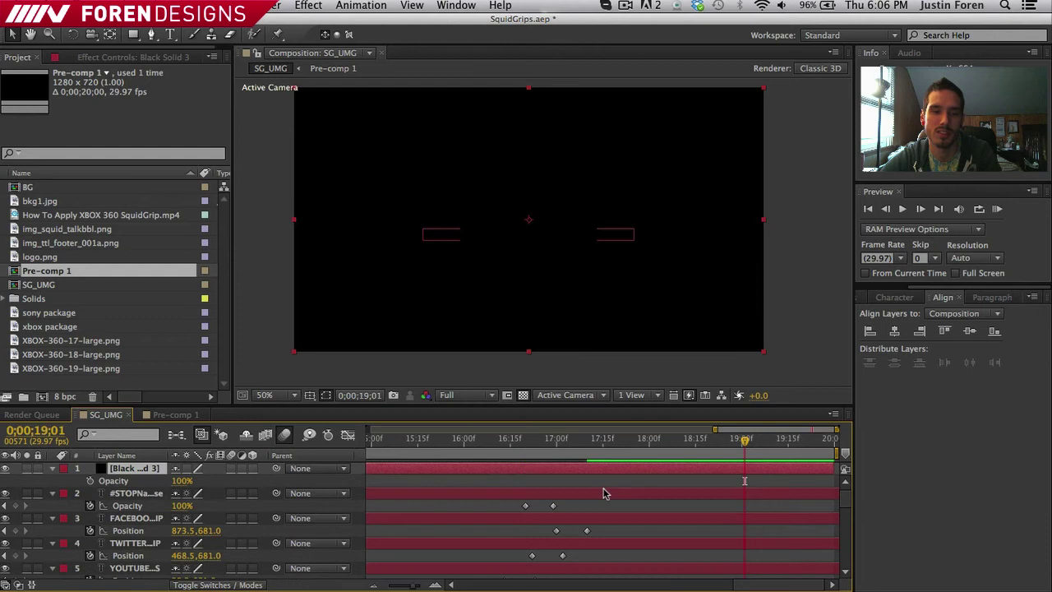
pyautogui.click(90, 481)
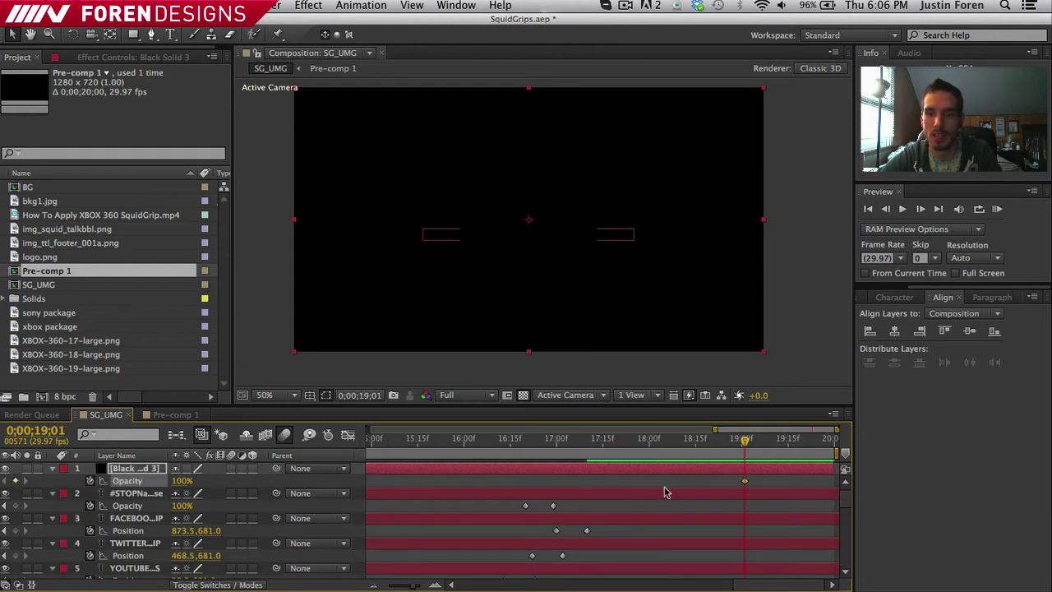
pyautogui.moveTo(745, 483); pyautogui.dragTo(826, 480)
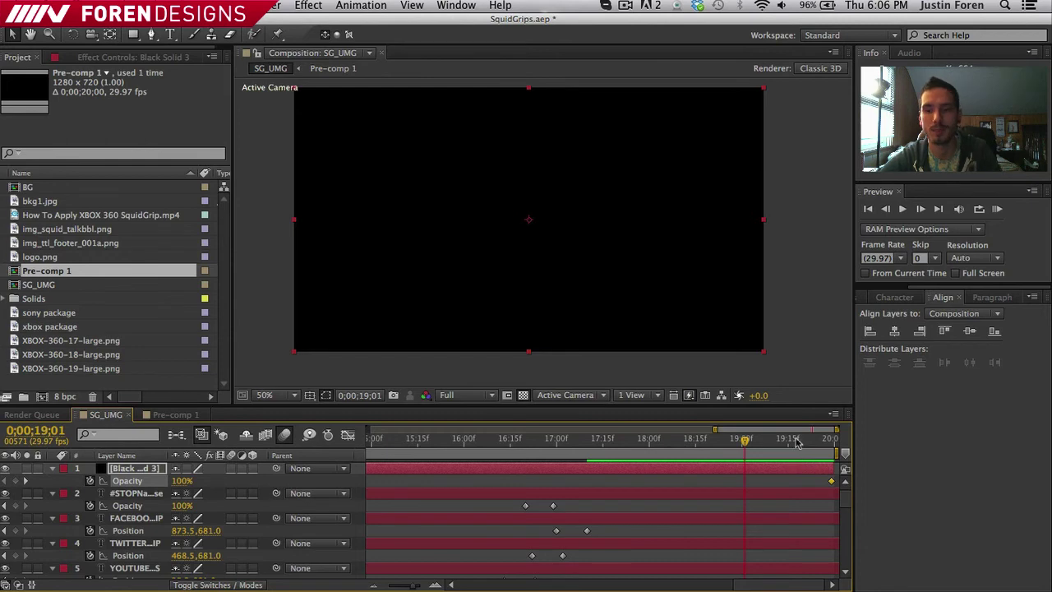
pyautogui.moveTo(776, 445); pyautogui.dragTo(762, 448)
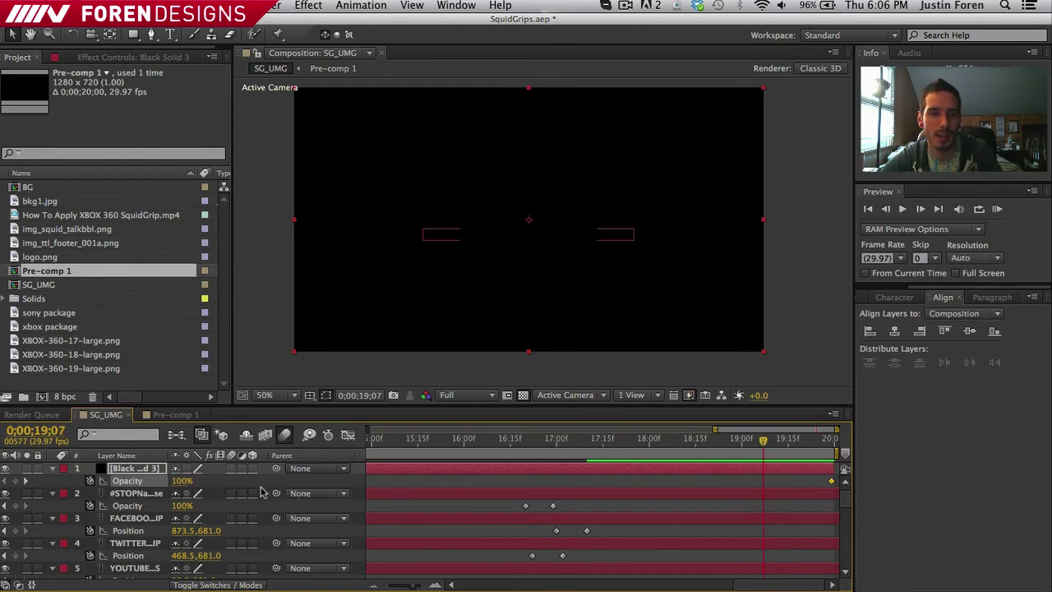
pyautogui.click(183, 482)
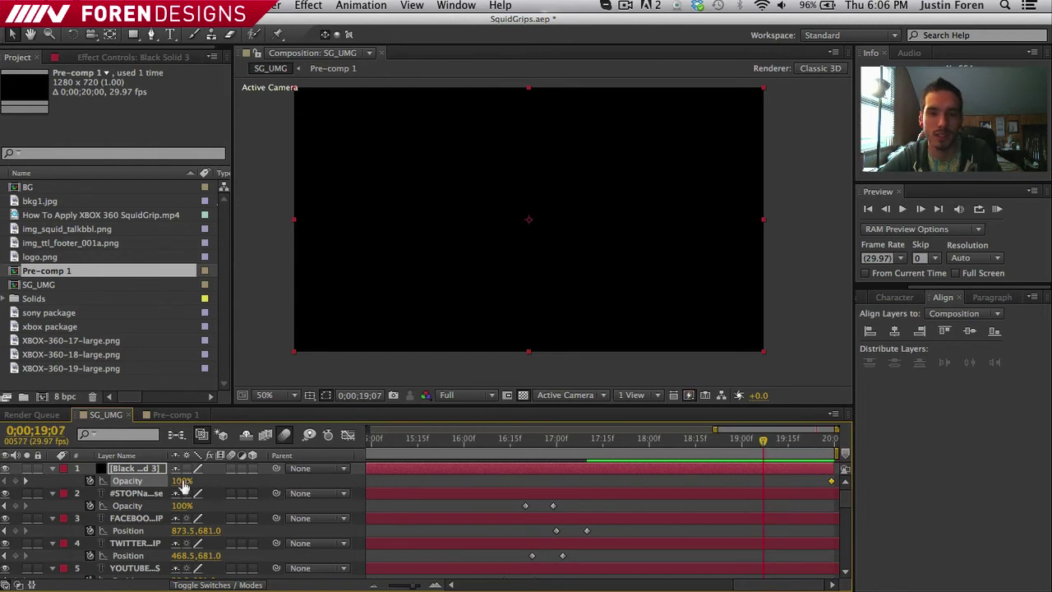
pyautogui.write('0')
pyautogui.press('Return')
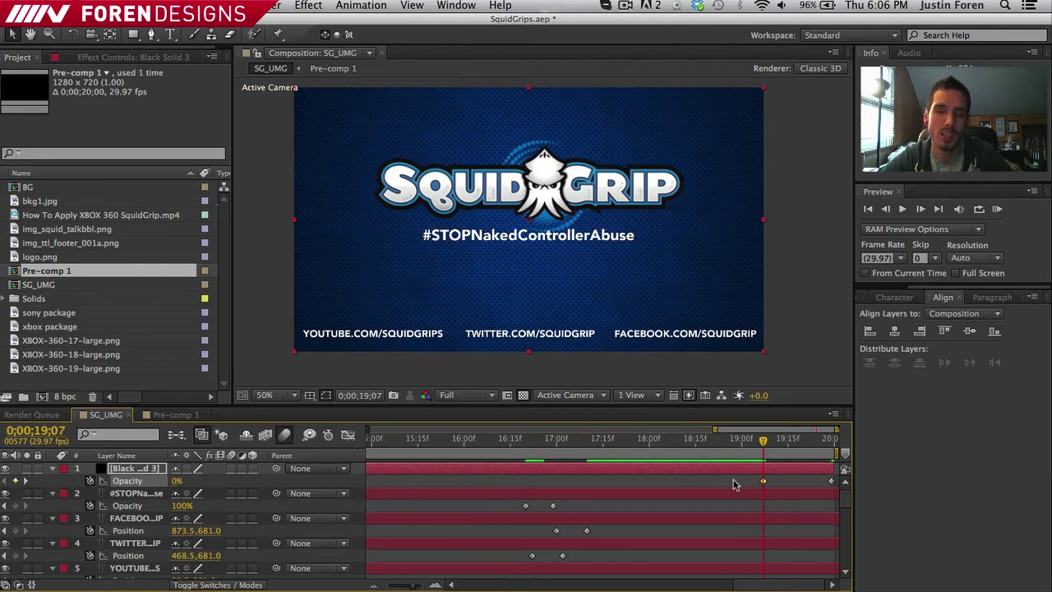
pyautogui.moveTo(783, 440)
pyautogui.mouseDown()
pyautogui.moveTo(835, 442)
pyautogui.moveTo(792, 442)
pyautogui.mouseUp()
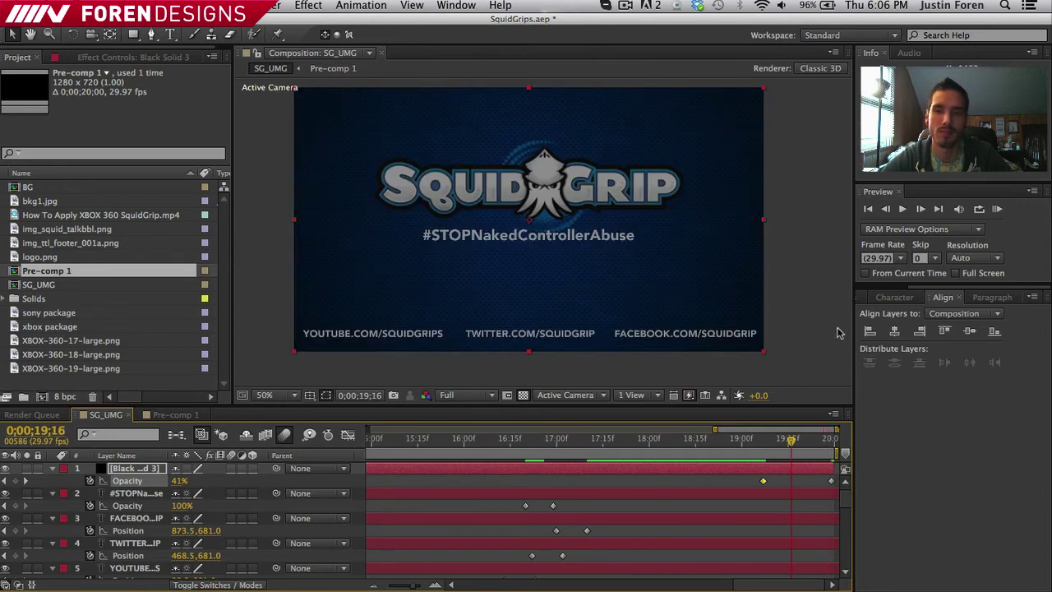
# Step: Nudge the viewer slightly, deselect all layers and save SquidGrips.aep with Cmd+S
pyautogui.click(692, 308)
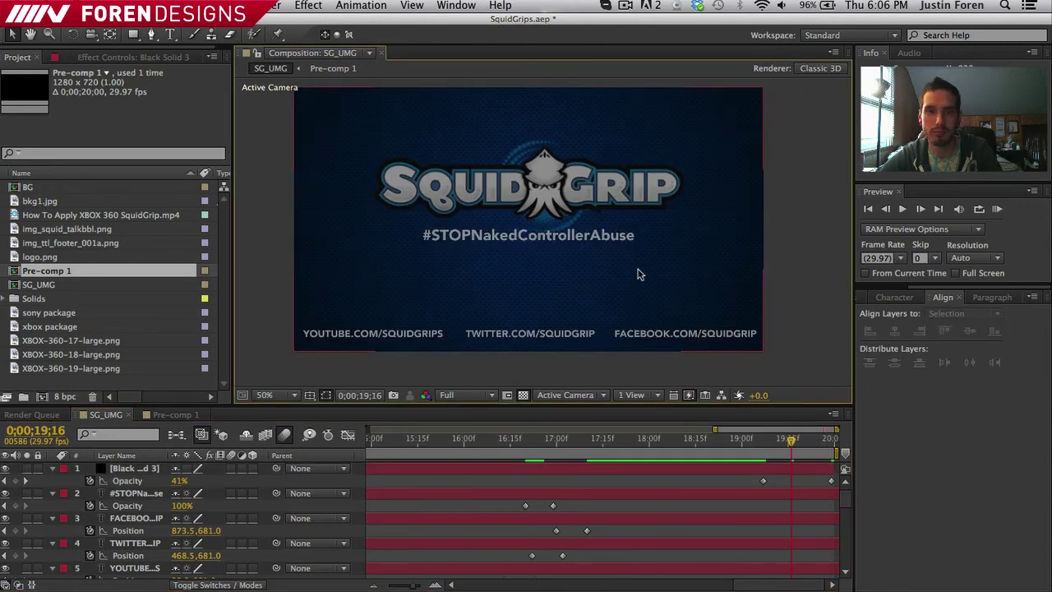
pyautogui.moveTo(641, 236); pyautogui.dragTo(642, 247)
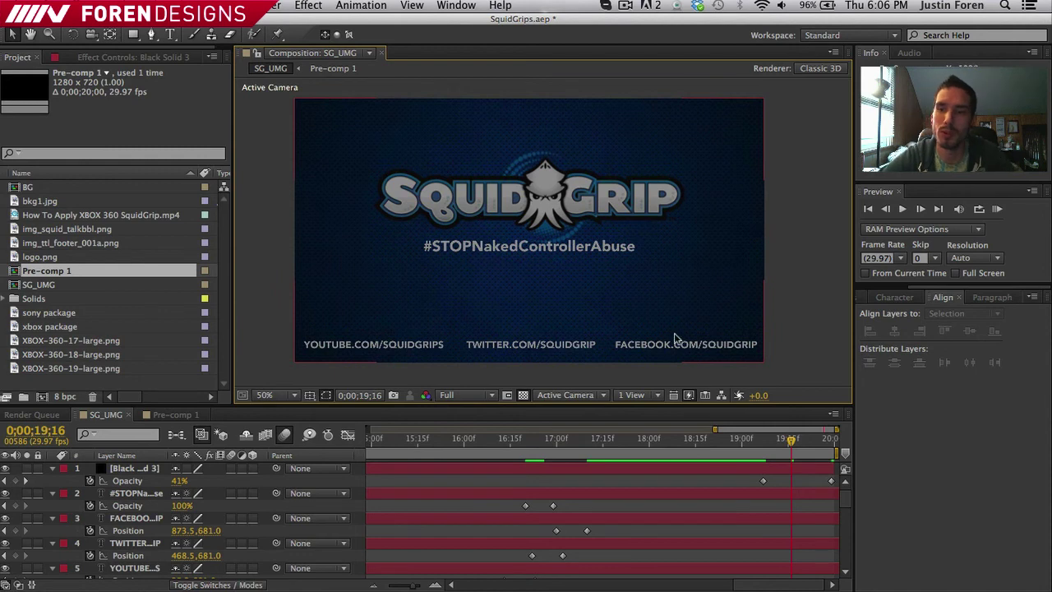
pyautogui.click(814, 350)
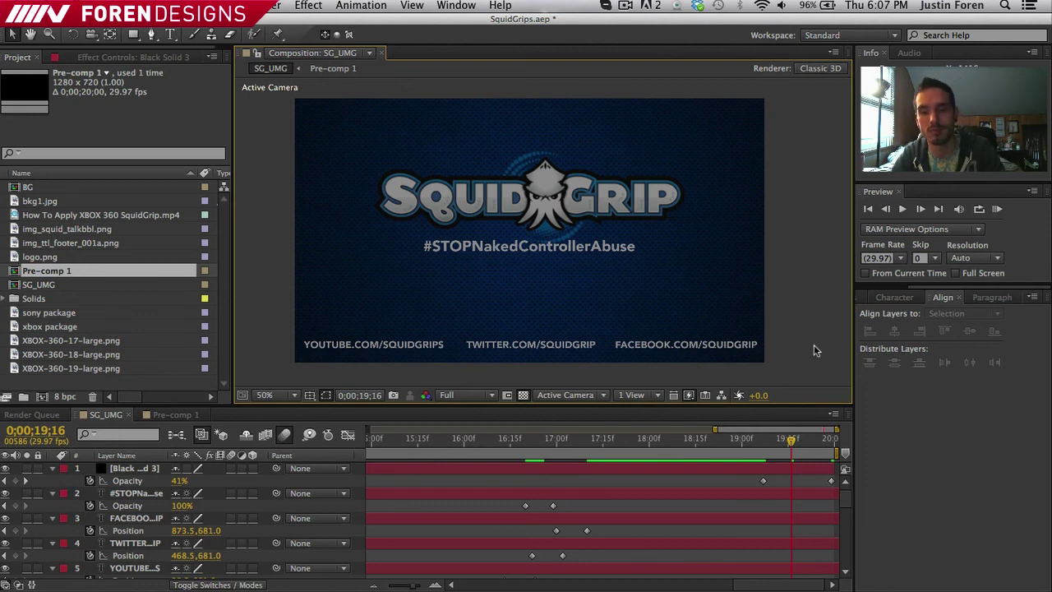
pyautogui.press('super+s')
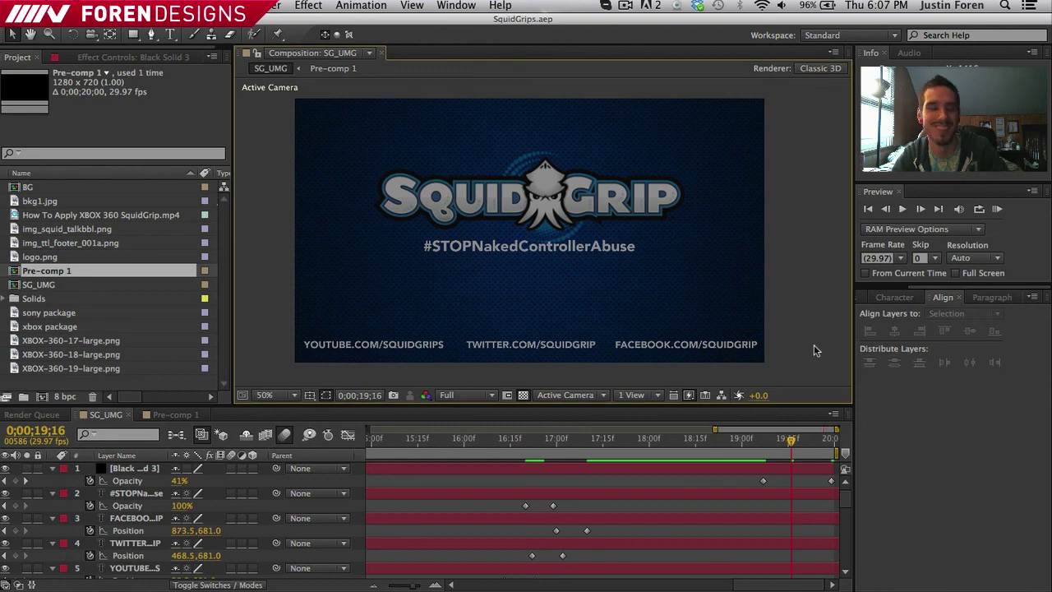